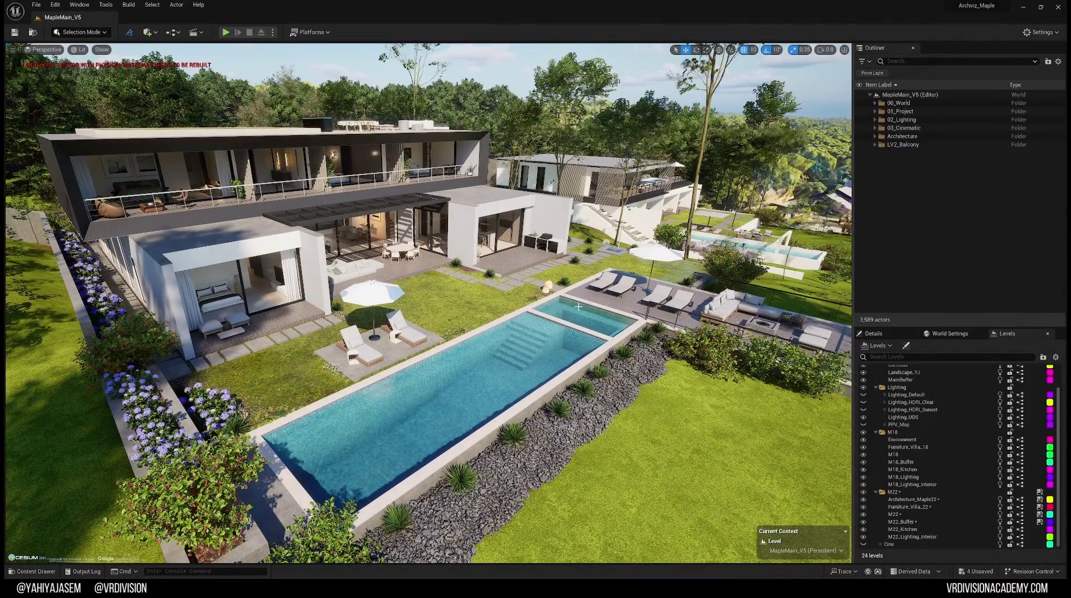
# - Open the Cinematics clapperboard dropdown in the main toolbar
pyautogui.click(199, 35)
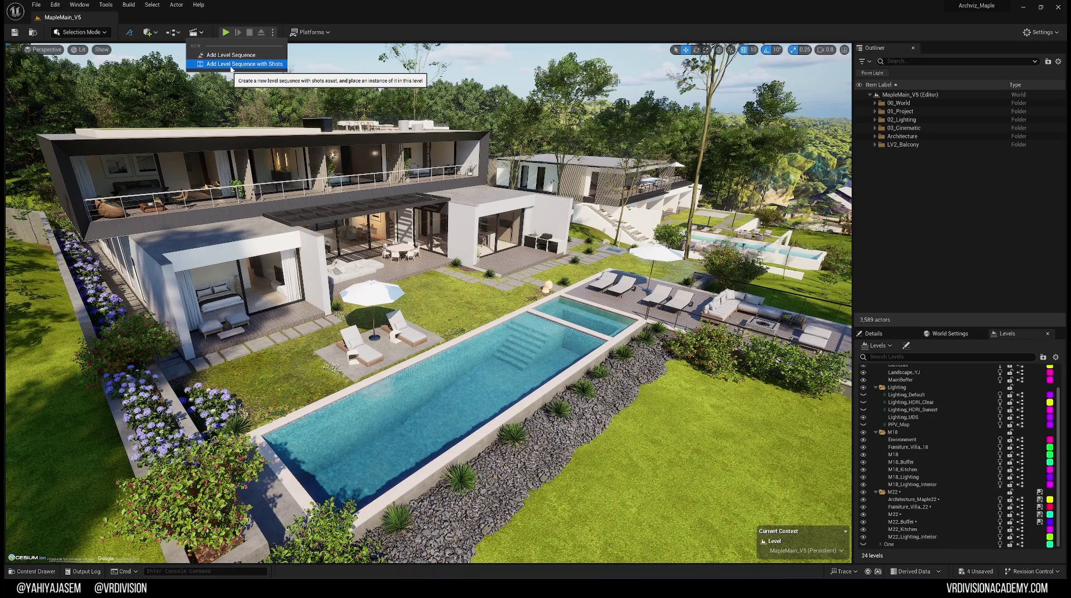
# - Fly sideways across the villa and look through the placed bedroom camera
pyautogui.moveTo(348, 315); pyautogui.dragTo(343, 315, button='right')
pyautogui.press('d')
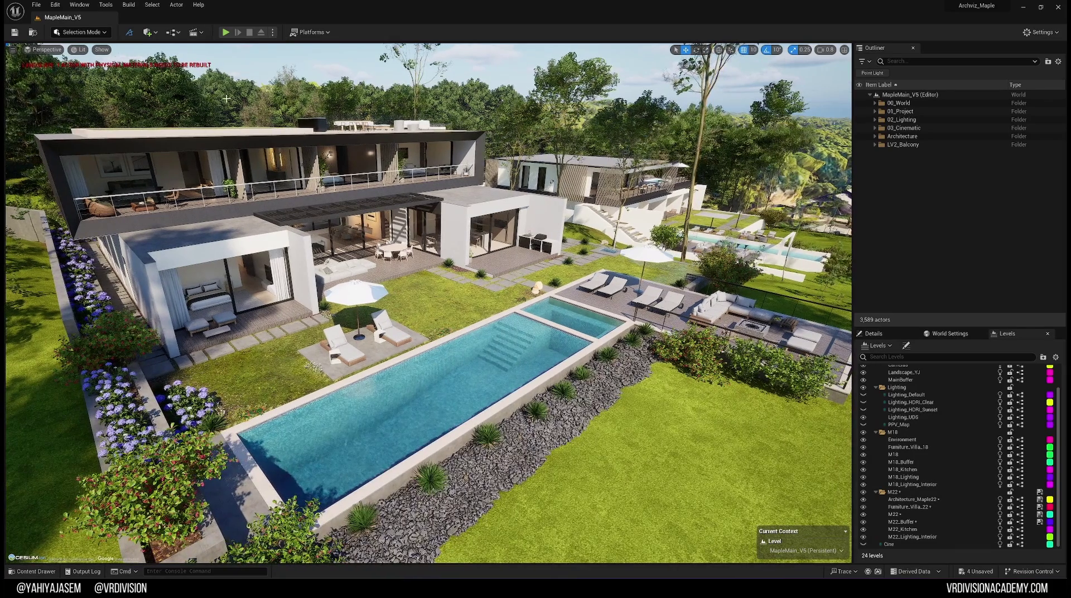
pyautogui.click(45, 50)
pyautogui.moveTo(87, 133)
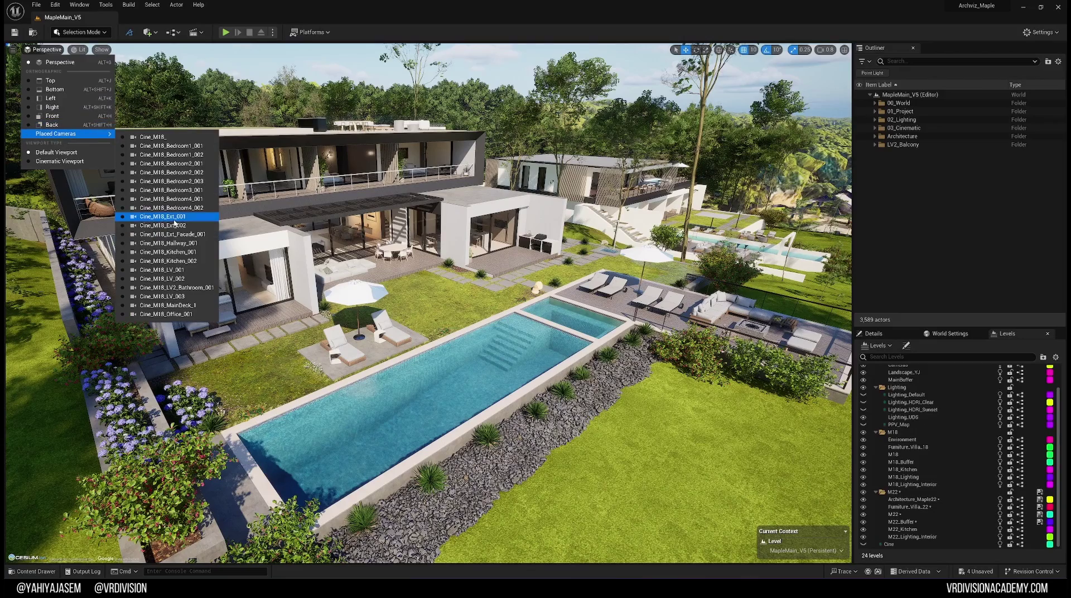
pyautogui.click(184, 172)
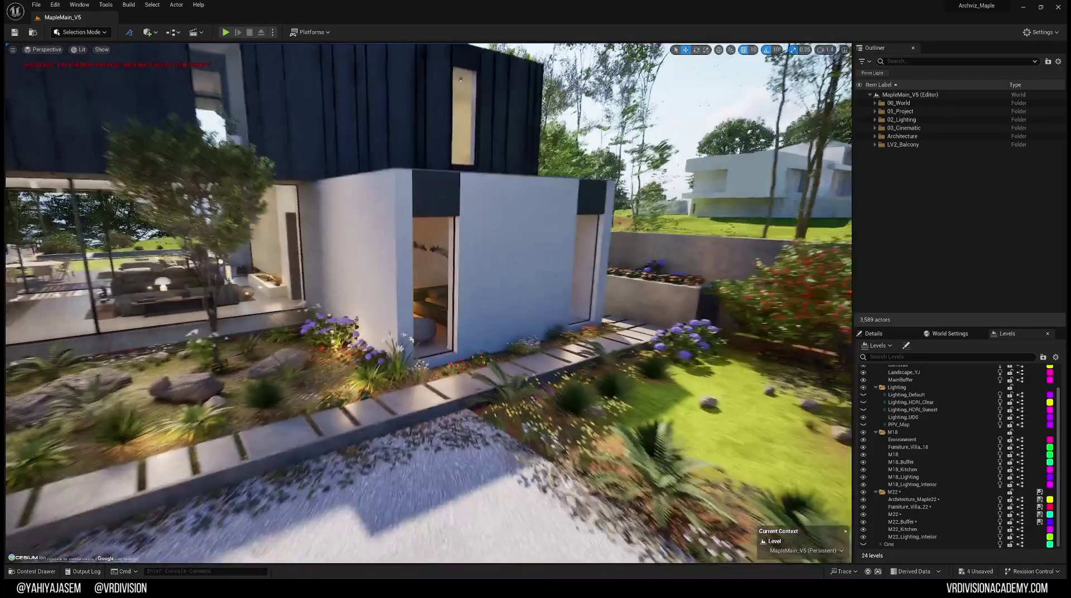
# - Fly out over the front yard, select the exterior camera, and reopen the Cinematics options
pyautogui.moveTo(428, 302); pyautogui.dragTo(400, 364, button='right')
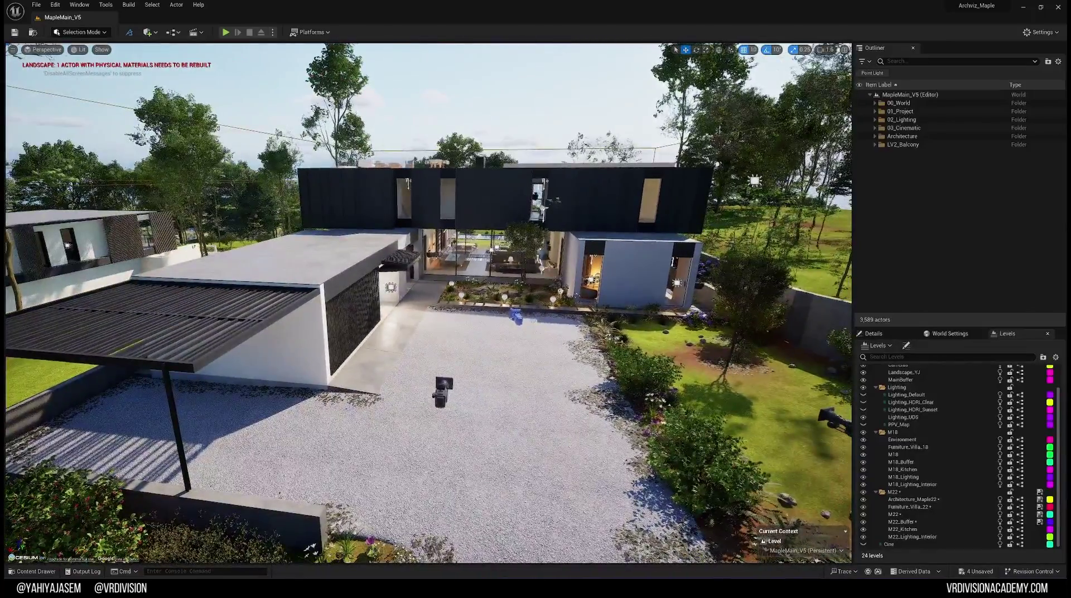
pyautogui.click(442, 390)
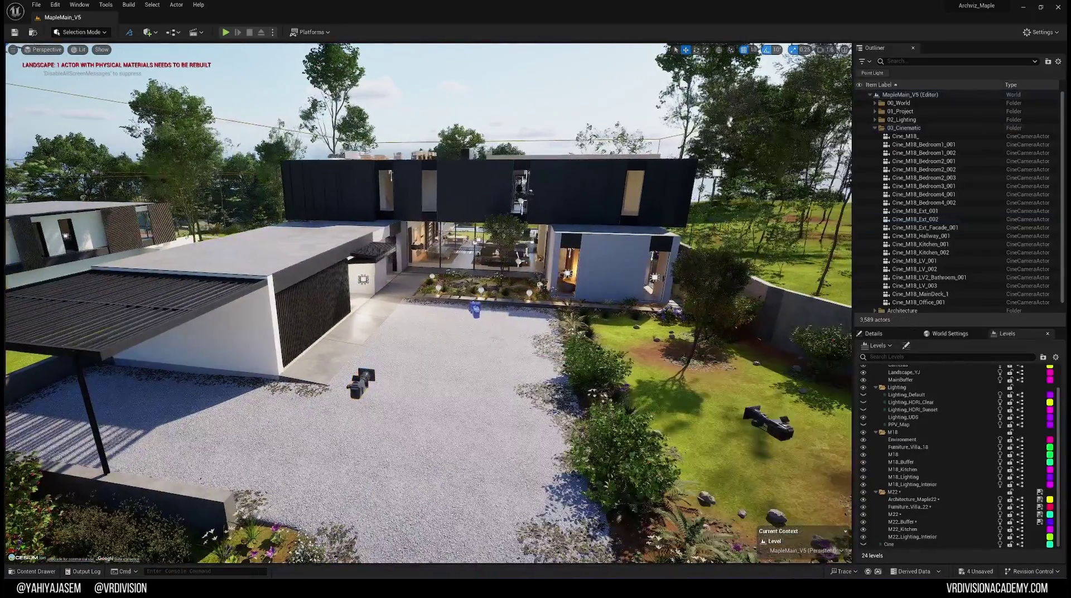
pyautogui.click(194, 32)
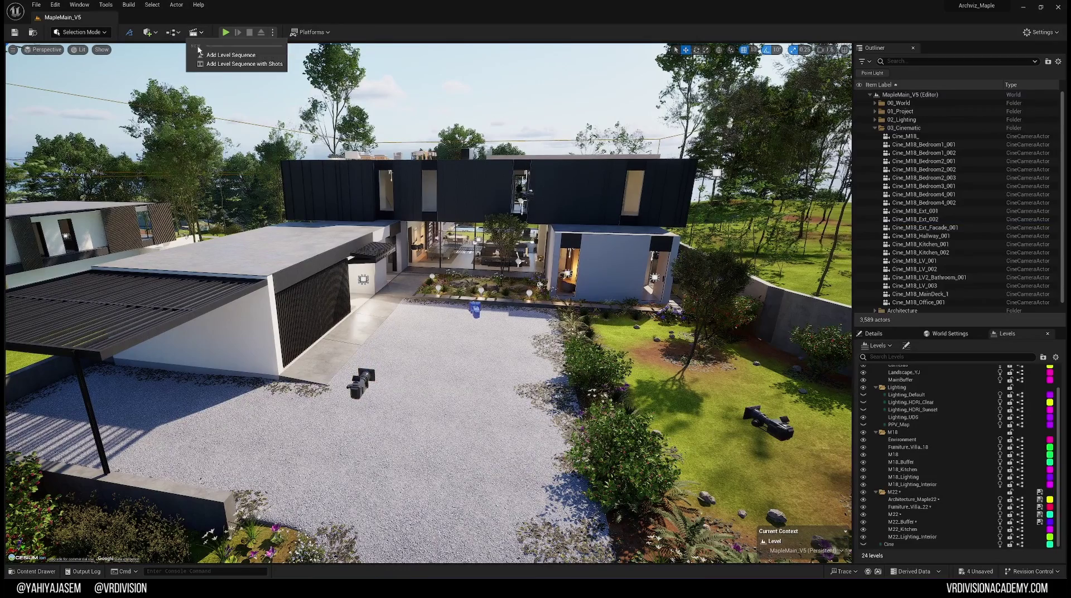
# - Start a Level Sequence with Shots, move its settings dialog aside, and show the Content Drawer
pyautogui.click(225, 64)
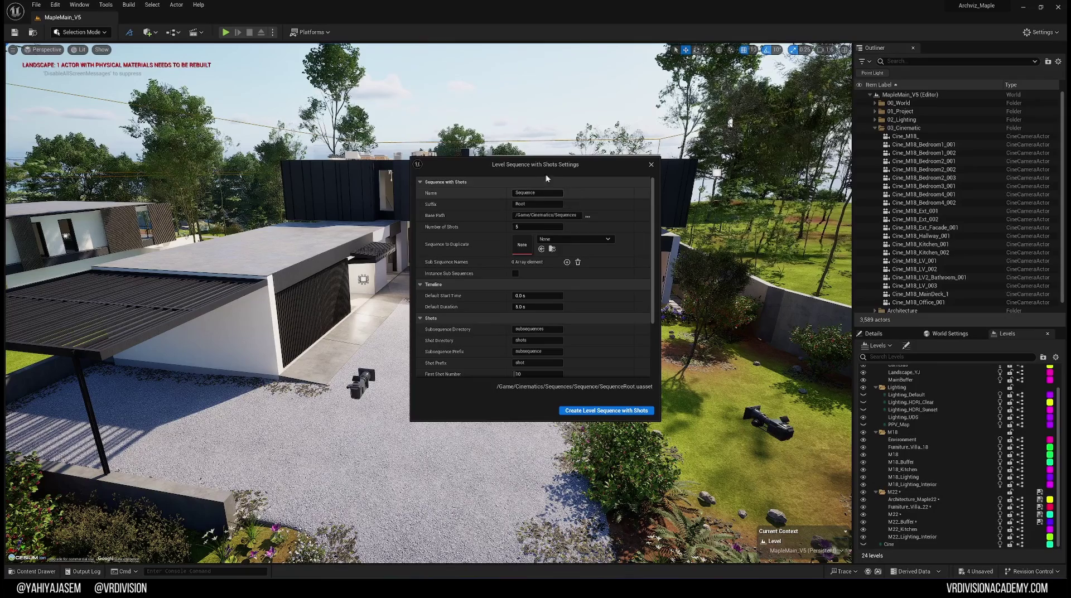
pyautogui.moveTo(546, 178); pyautogui.dragTo(467, 213)
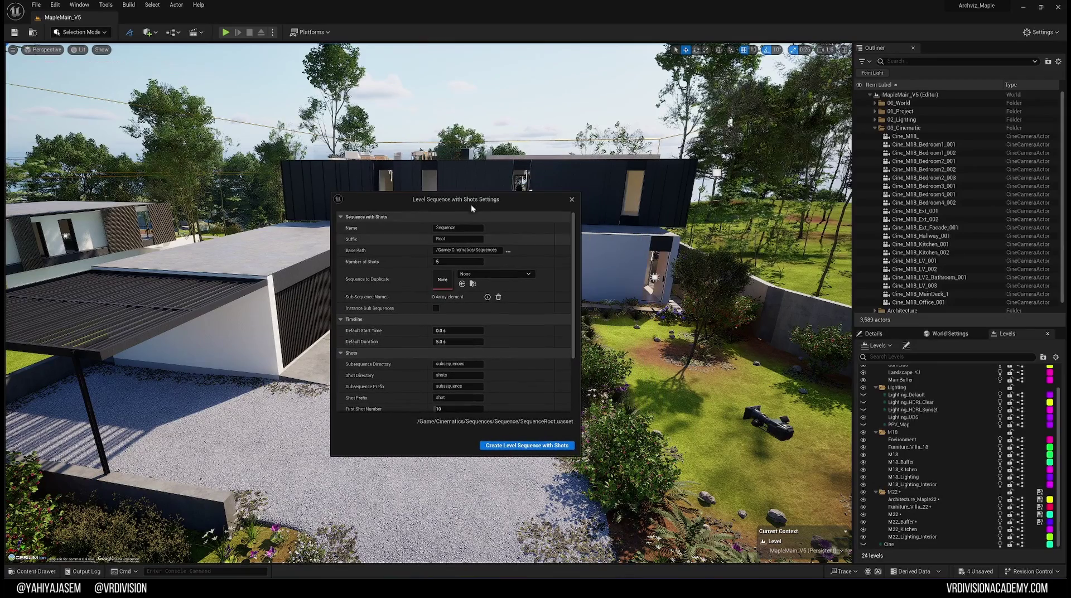
pyautogui.click(34, 571)
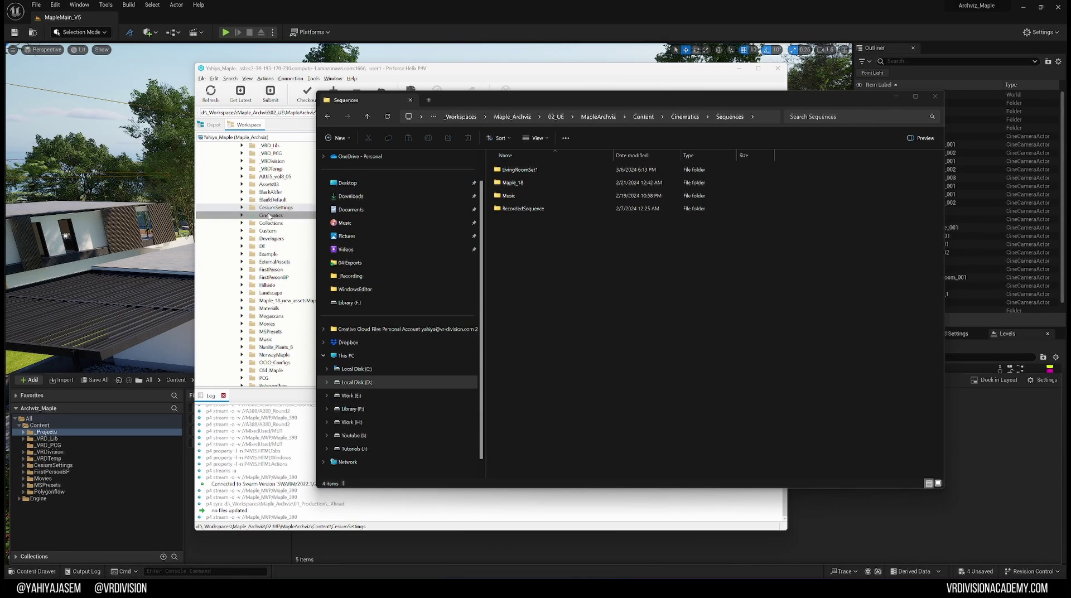
# - Check the Cinematics folder in the version control window, then return to Unreal
pyautogui.click(270, 216)
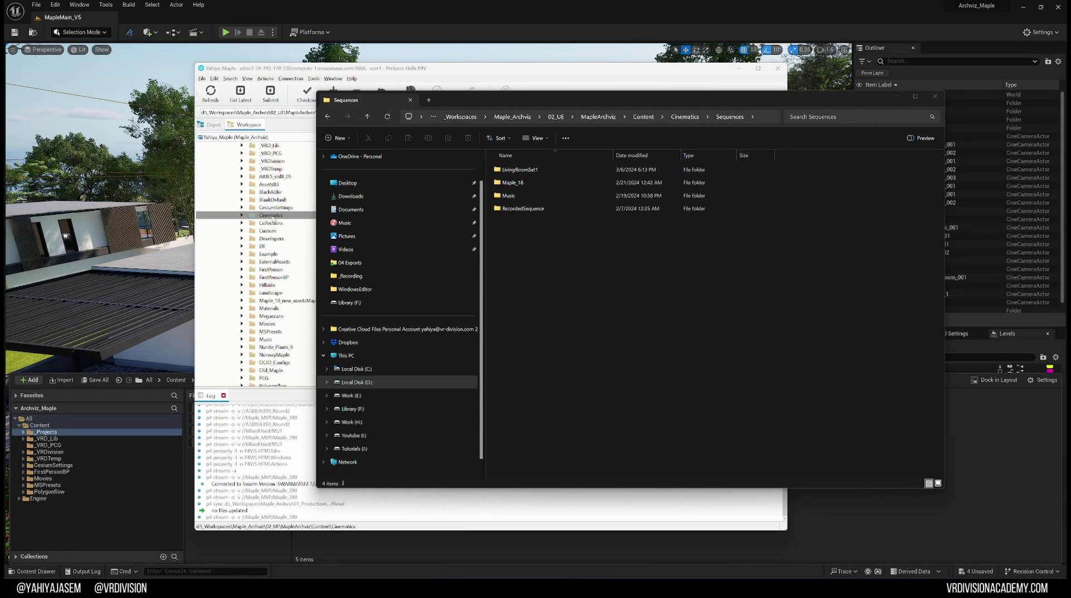
pyautogui.click(686, 117)
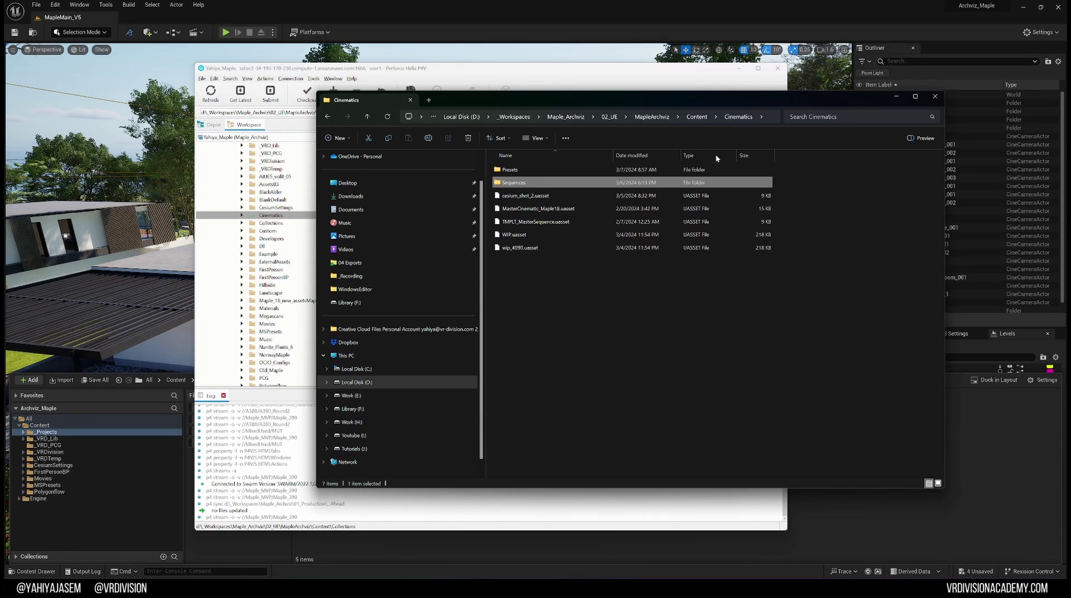
pyautogui.click(324, 70)
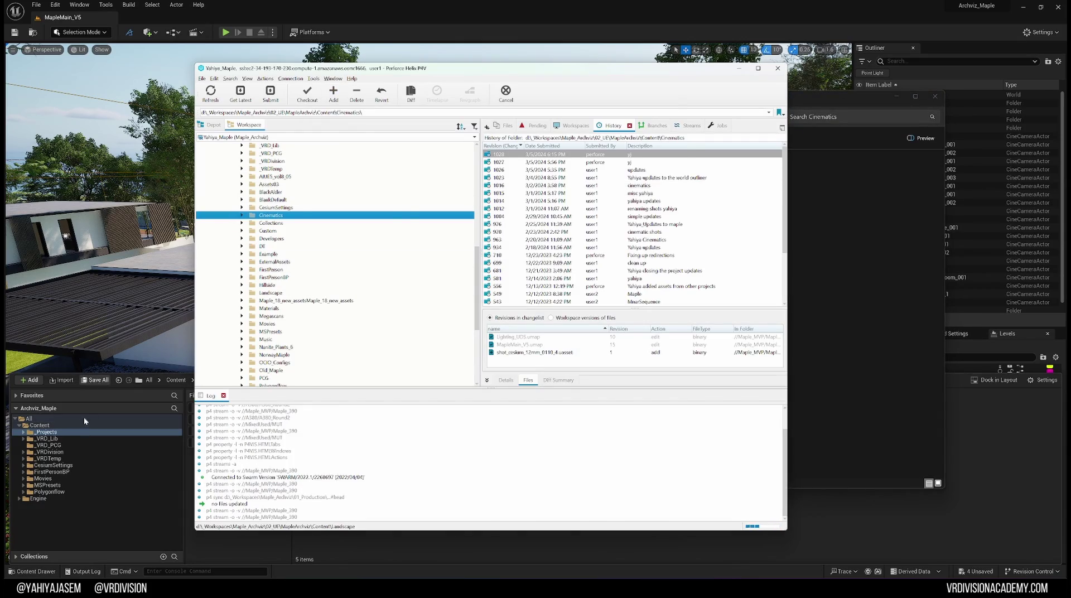
pyautogui.click(72, 431)
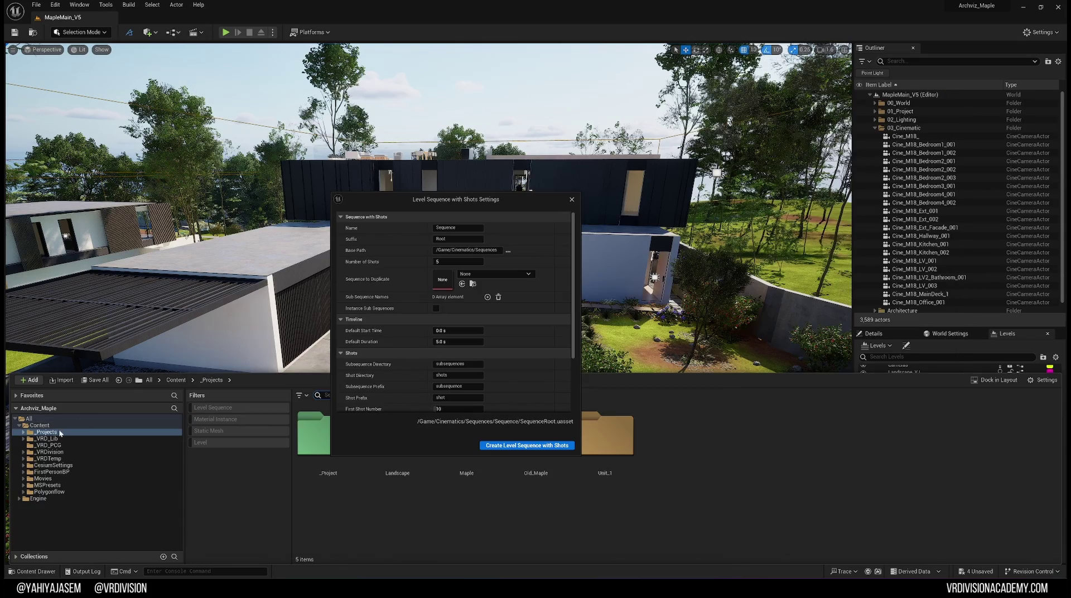
# - Close the shots settings dialog and reveal the _Projects folder in File Explorer
pyautogui.click(572, 199)
pyautogui.click(32, 571)
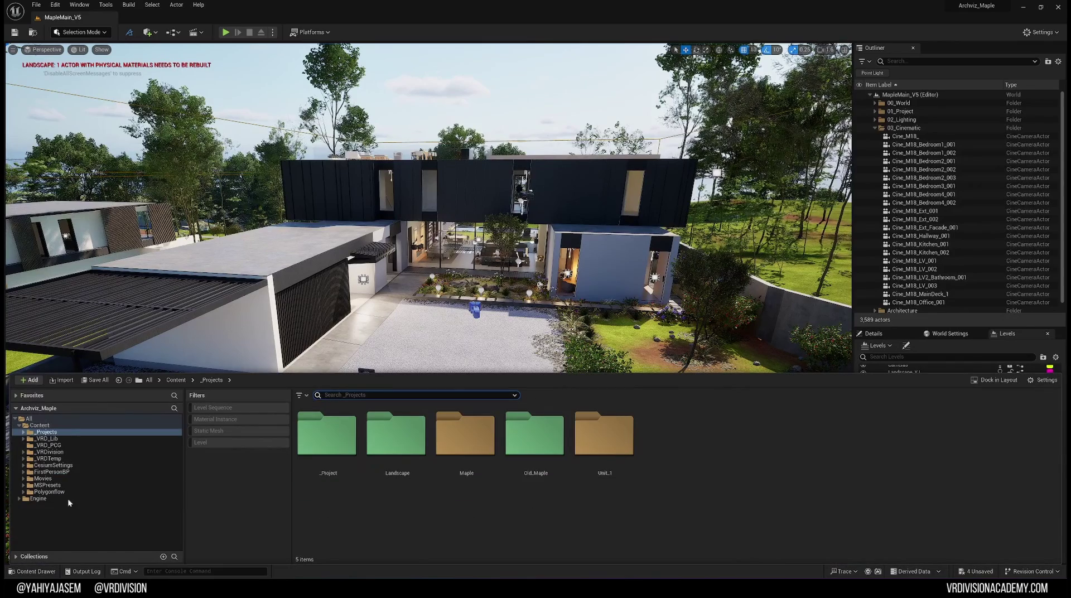
pyautogui.rightClick(55, 432)
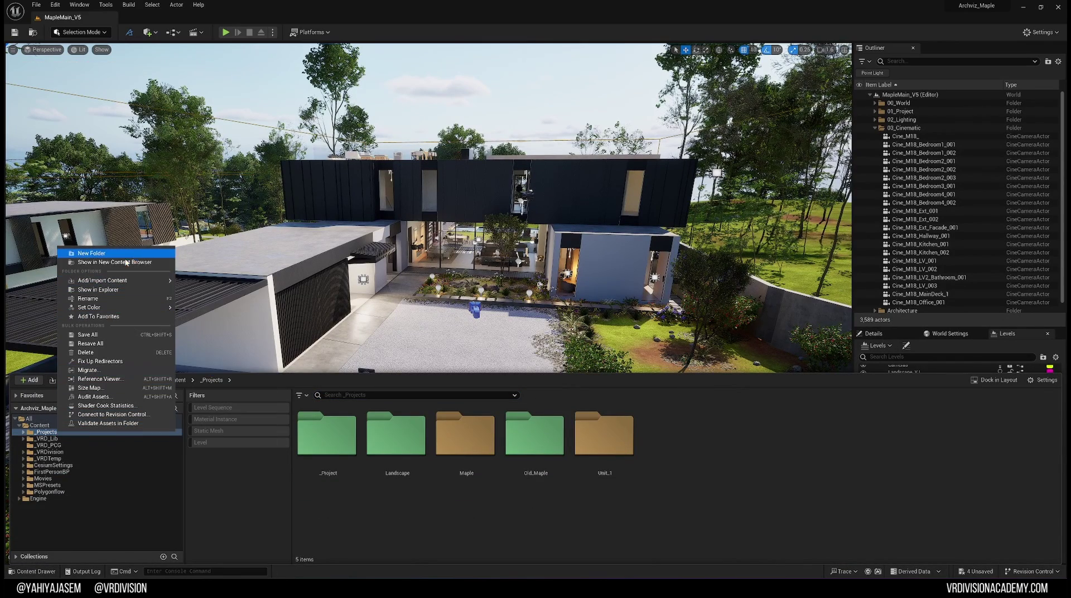
pyautogui.click(138, 289)
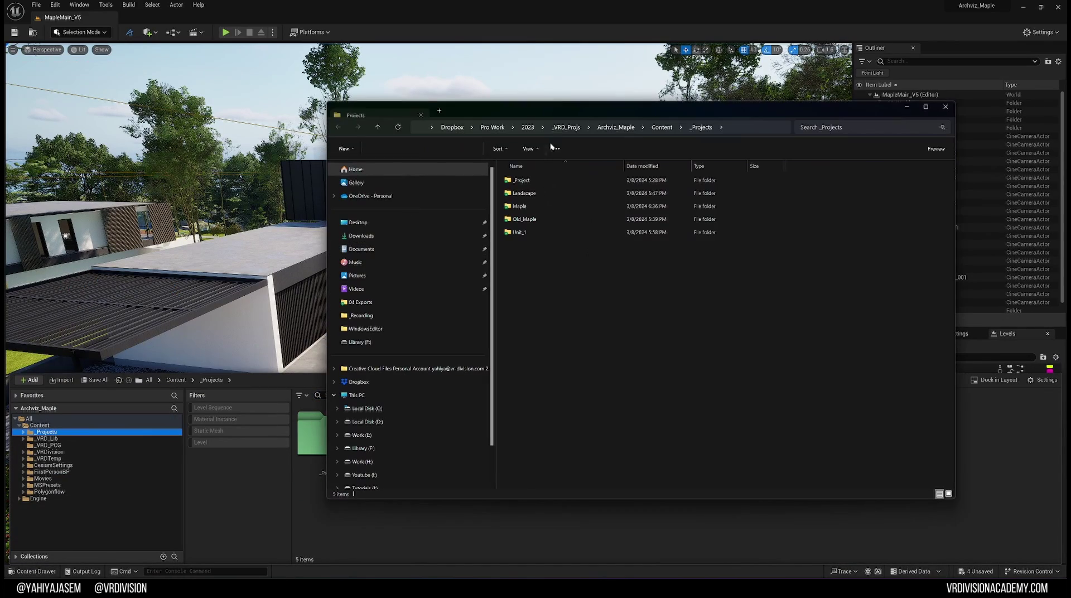
# - Arrange both Explorer windows at their Content folders, browsing the workspace Cinematics and Presets folders
pyautogui.click(663, 127)
pyautogui.moveTo(677, 109); pyautogui.dragTo(512, 111)
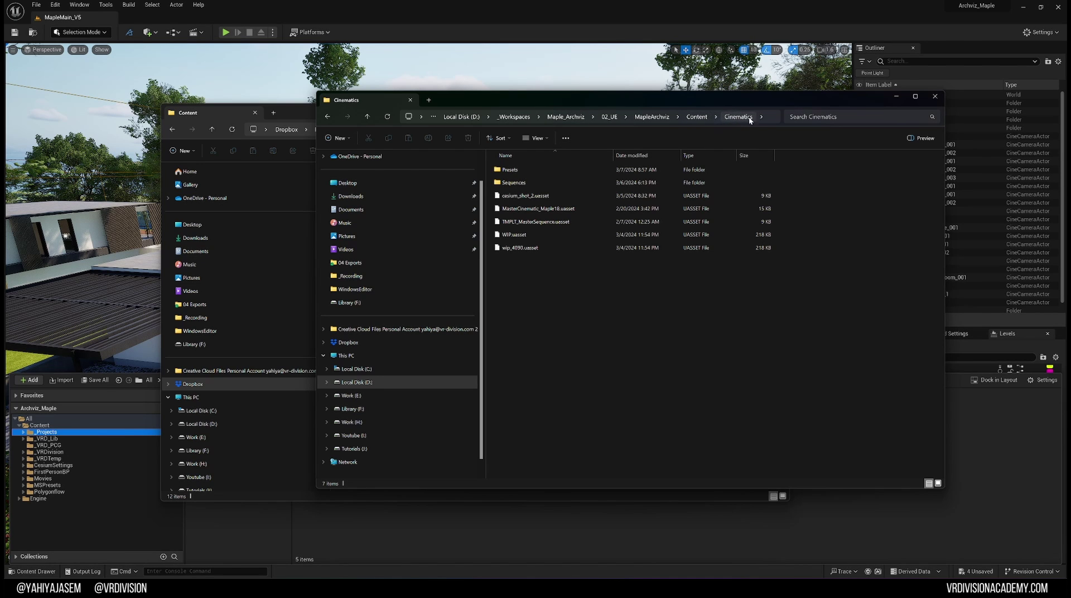
pyautogui.click(696, 116)
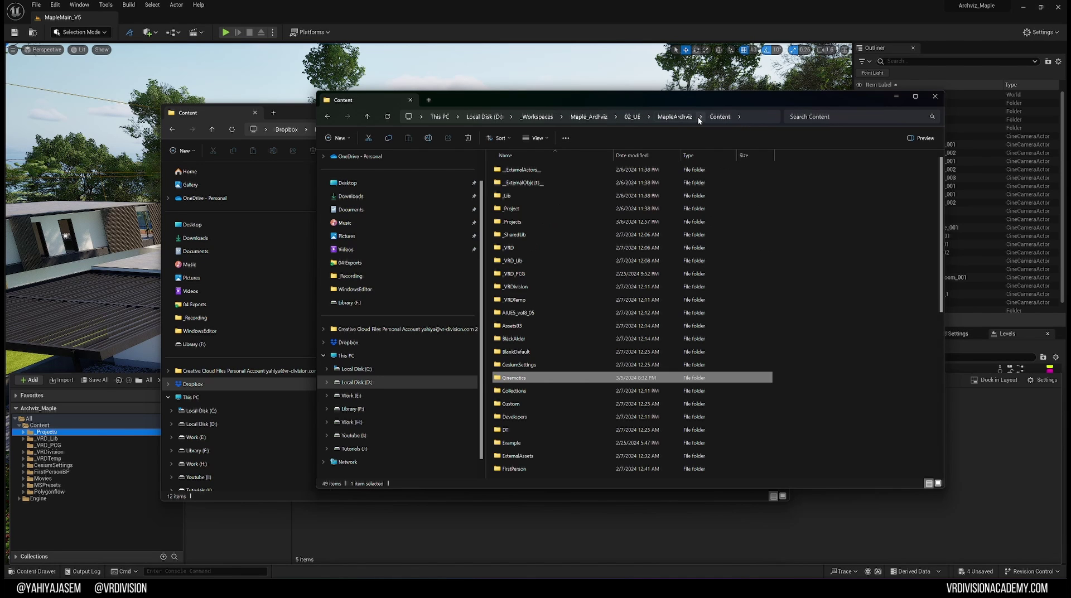
pyautogui.doubleClick(545, 376)
pyautogui.doubleClick(523, 169)
pyautogui.moveTo(617, 336); pyautogui.dragTo(525, 149)
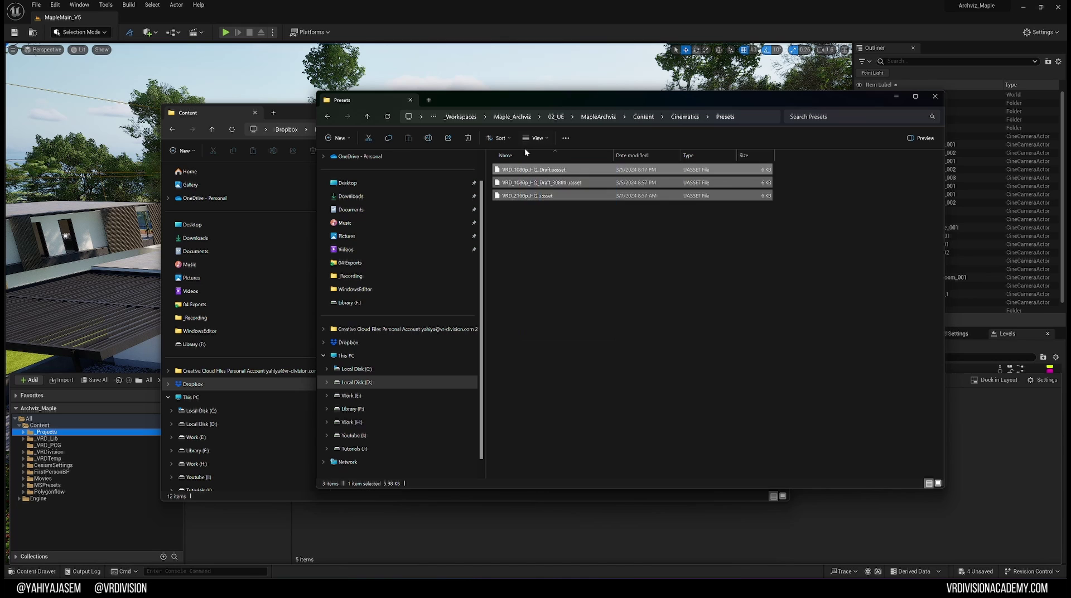
pyautogui.click(684, 117)
pyautogui.moveTo(689, 96); pyautogui.dragTo(817, 185)
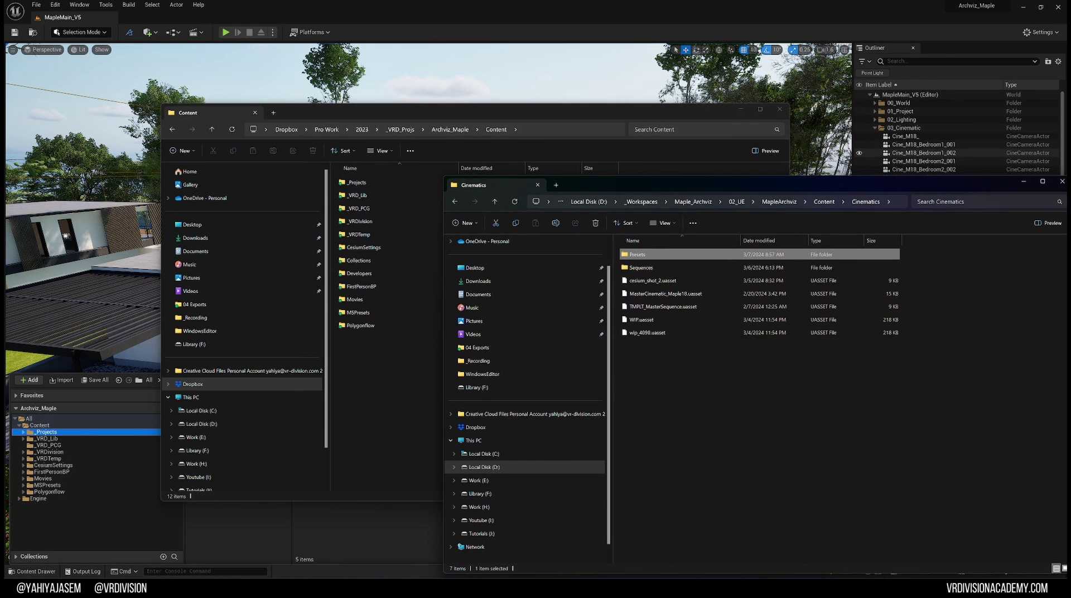
pyautogui.click(824, 202)
# - Paste the Cinematics folder into the Dropbox project's Content and open it in Unreal
pyautogui.click(511, 118)
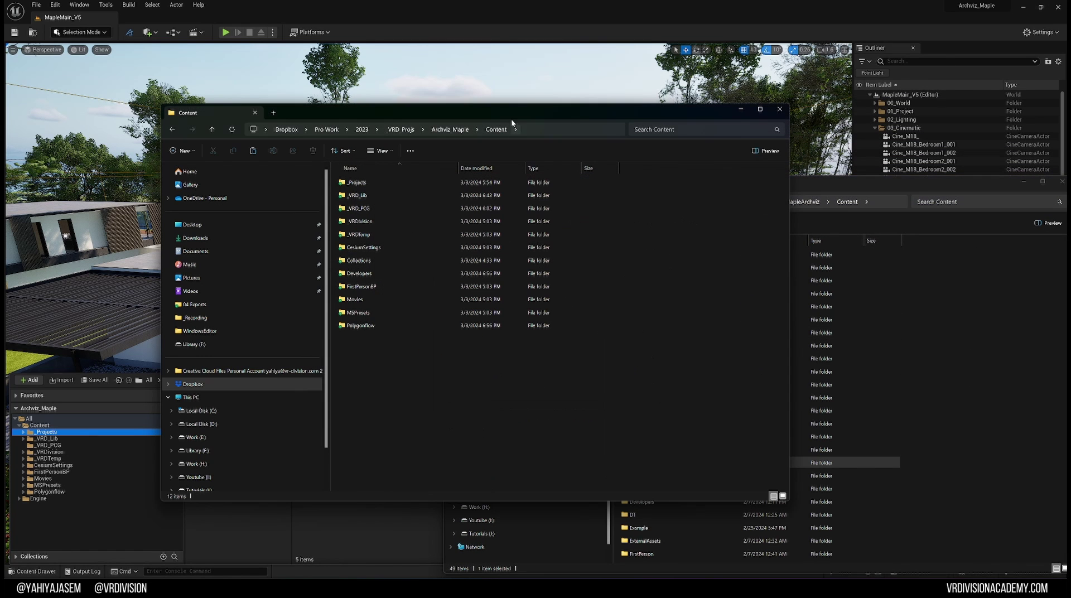
pyautogui.hotkey('ctrl', 'v')
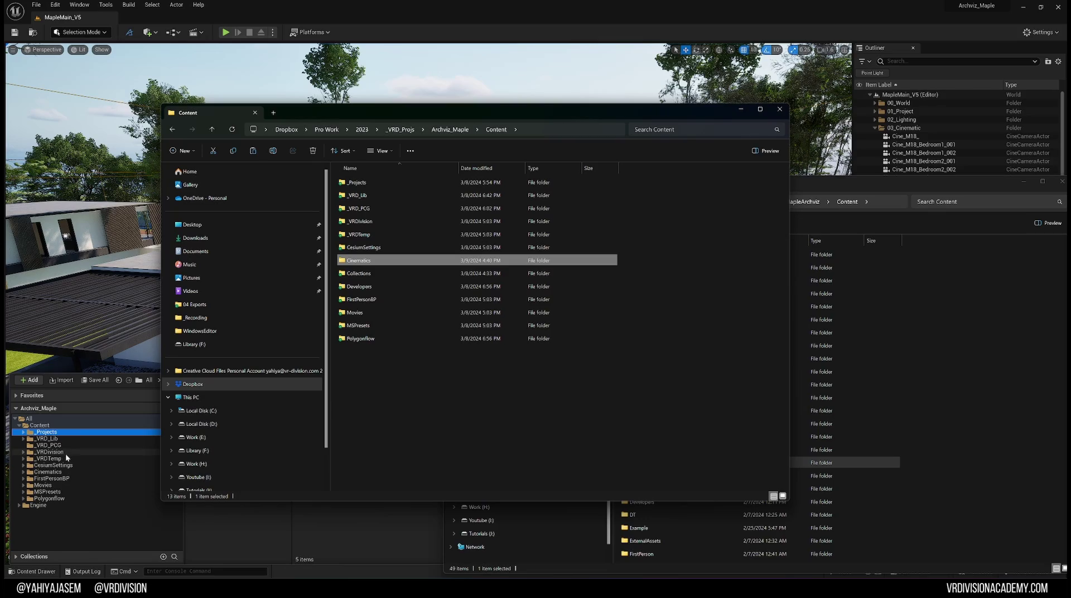
pyautogui.click(64, 473)
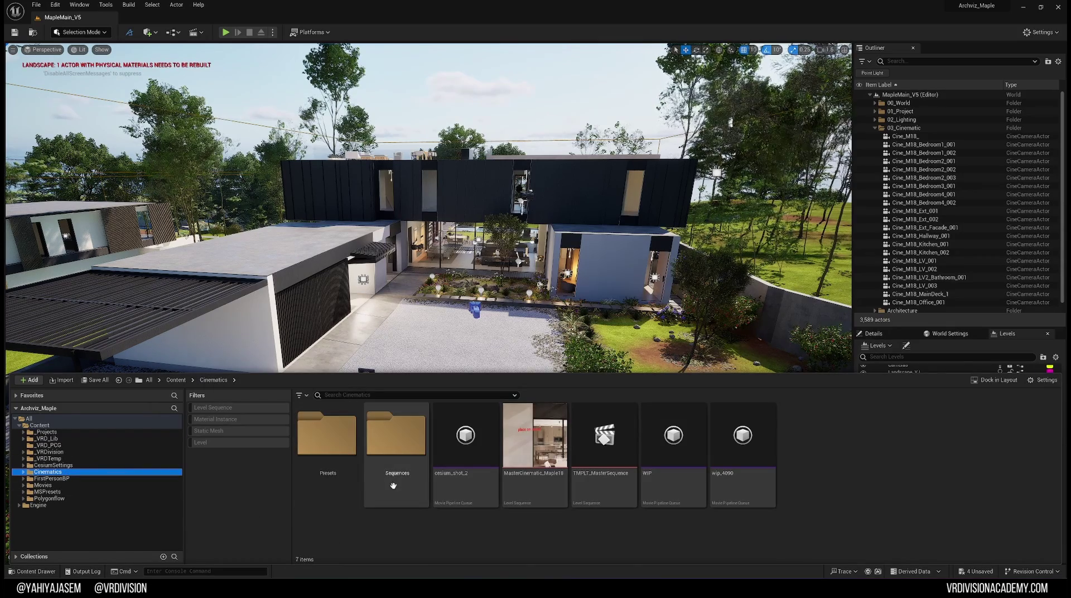
# - Select the Maple_18 folder under Sequences and open the Level Sequence with Shots settings
pyautogui.doubleClick(405, 459)
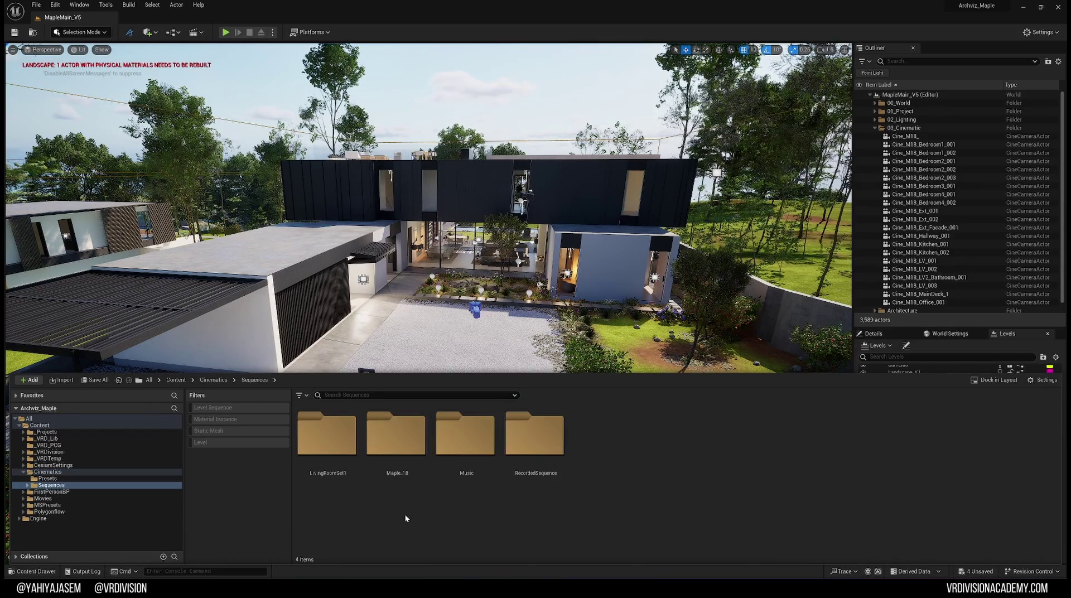
pyautogui.click(407, 449)
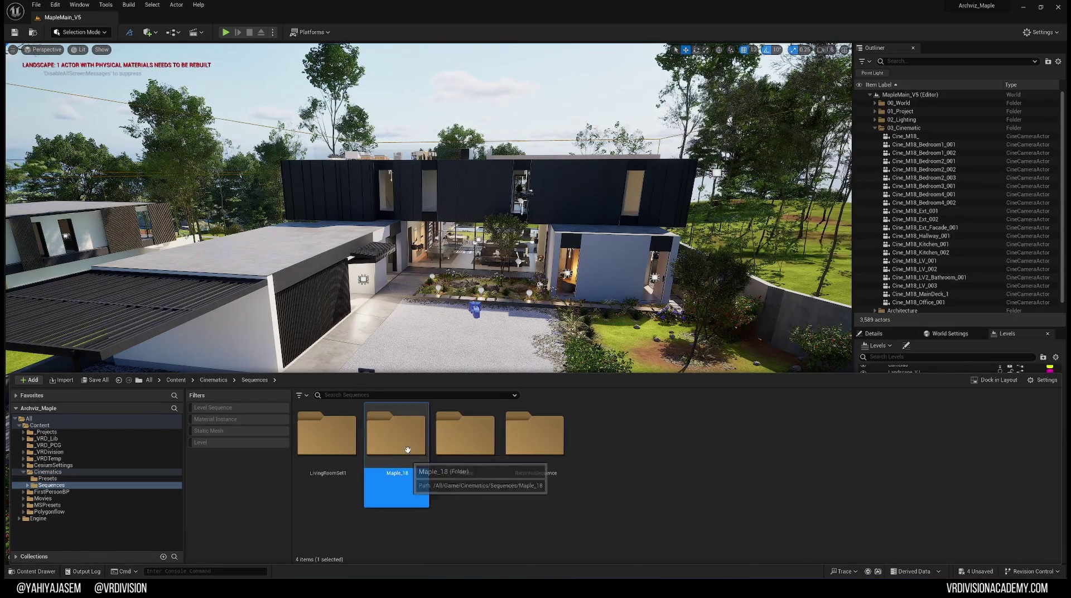
pyautogui.click(193, 32)
pyautogui.click(234, 62)
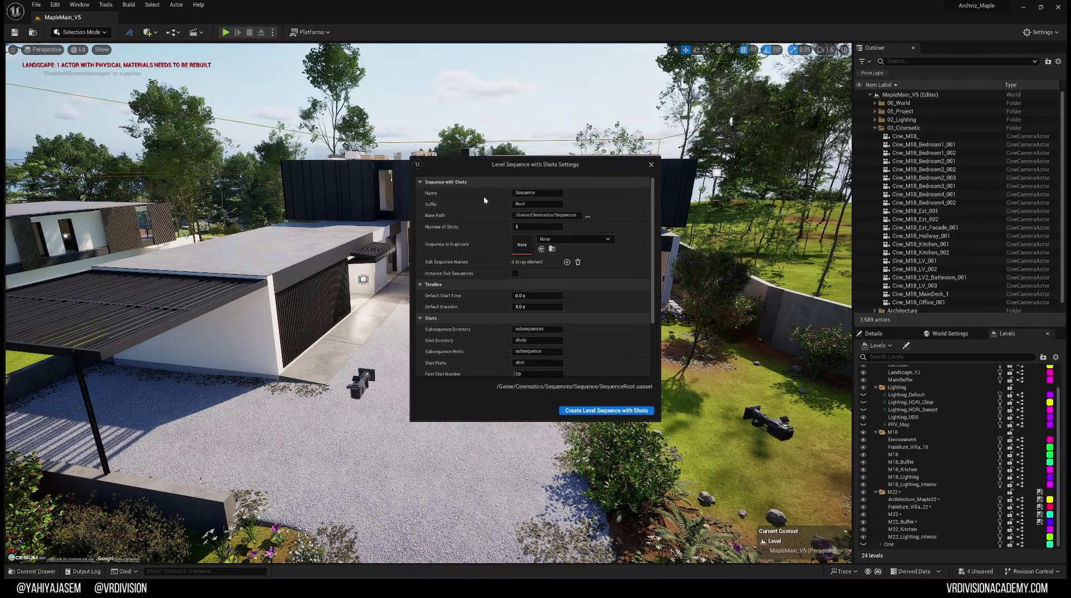
# - Review the sequence name, Root suffix and /Game/Cinematics/Sequences base path against existing assets
pyautogui.click(537, 193)
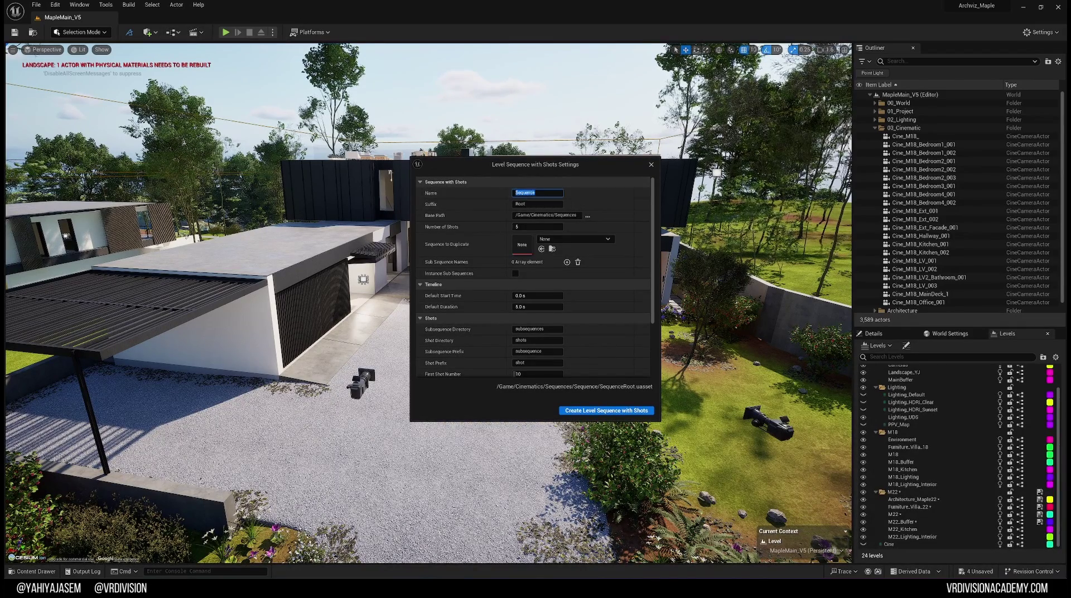
pyautogui.click(36, 571)
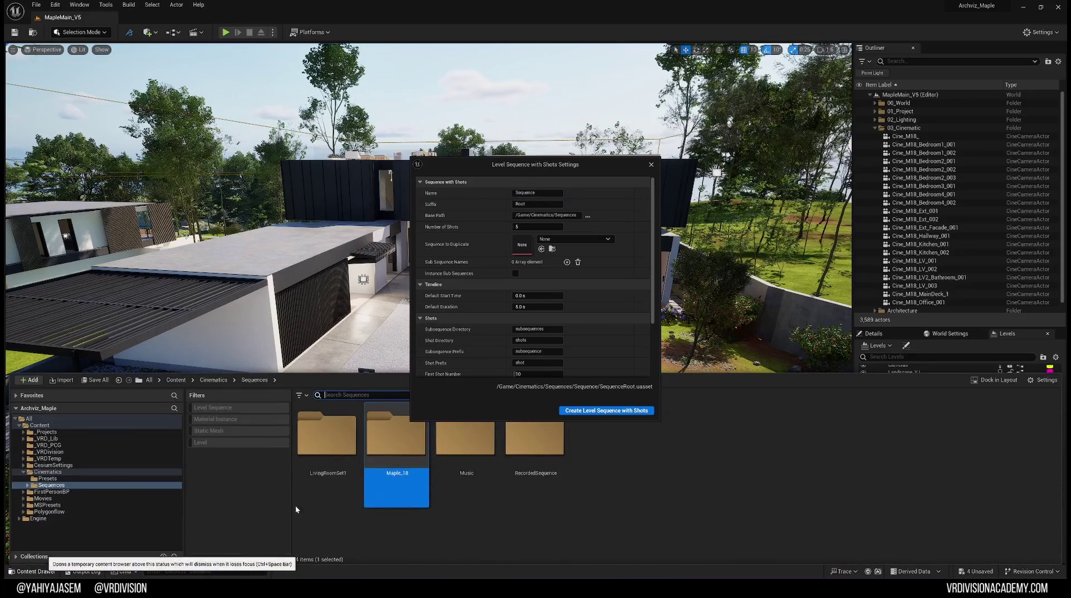
pyautogui.click(537, 204)
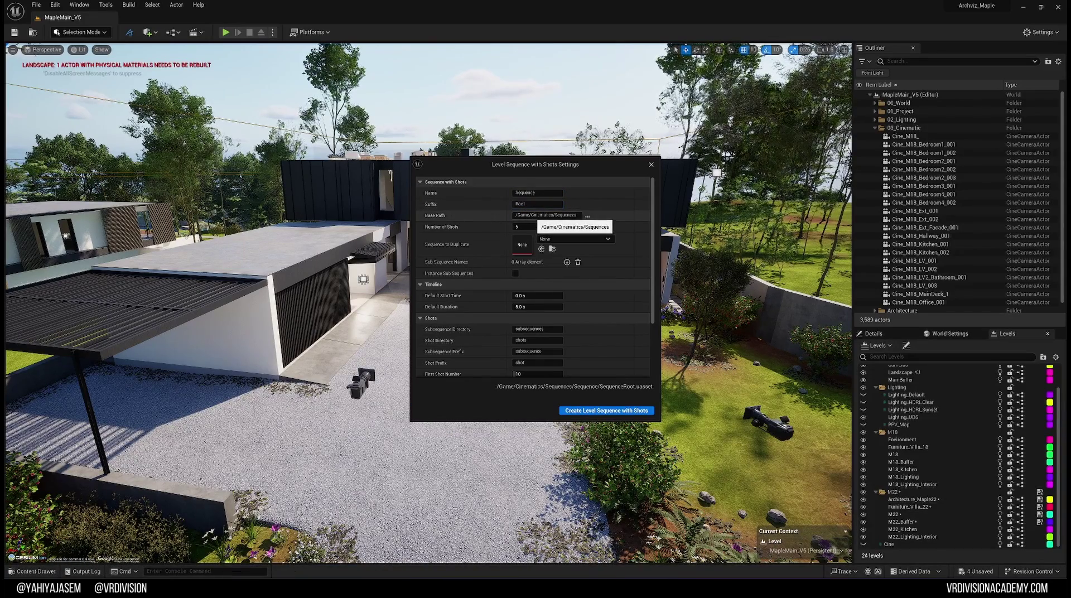
pyautogui.doubleClick(558, 215)
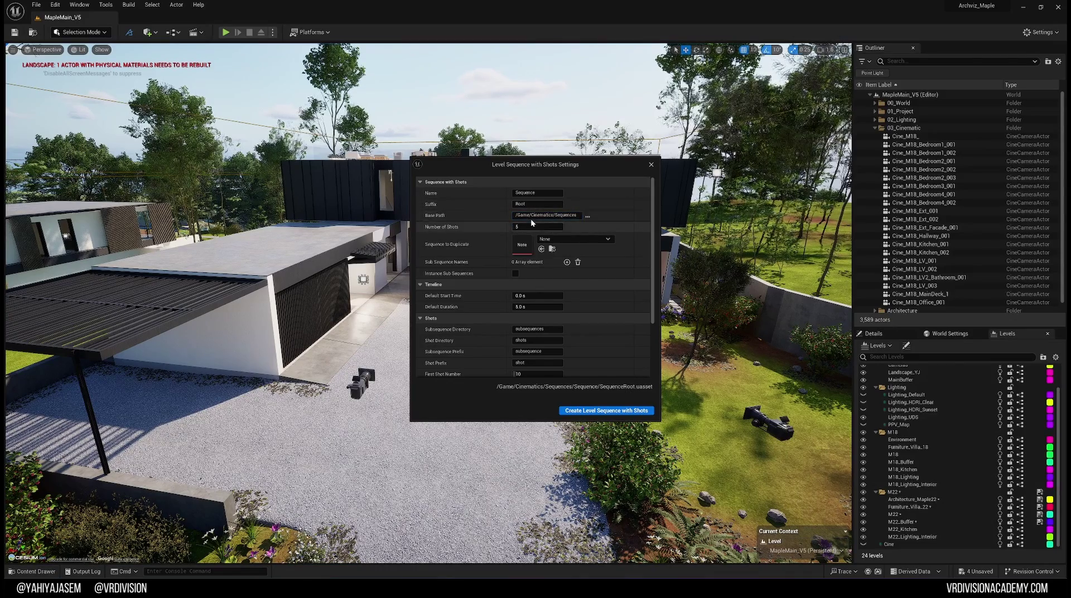
pyautogui.click(36, 572)
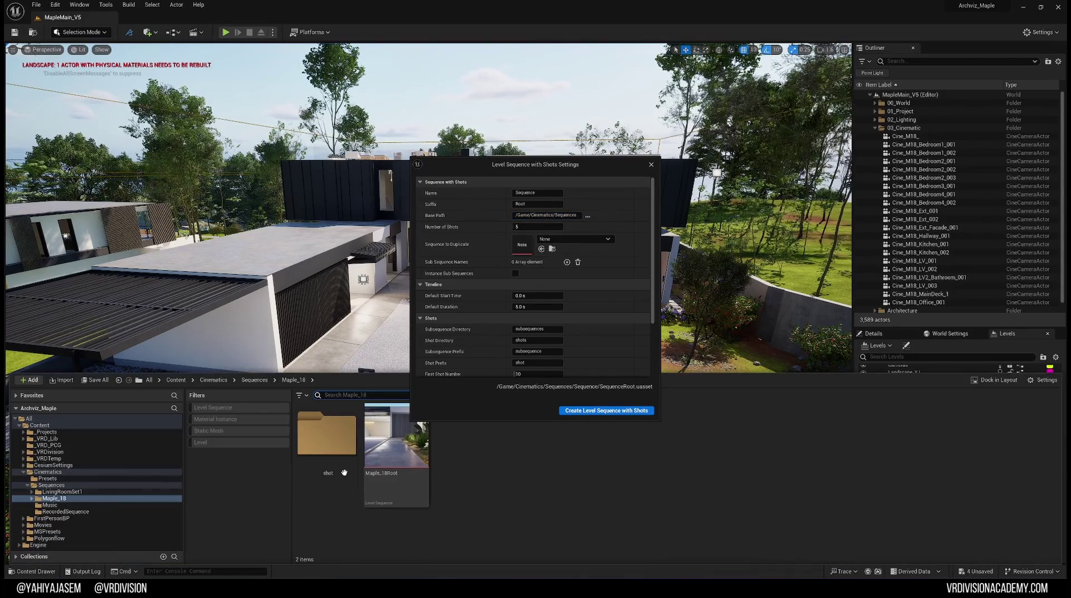
# - Duplicate shot0010_01 in Maple_18/shot/shot0010 as shot0010_07, then close the drawer
pyautogui.click(51, 498)
pyautogui.click(32, 498)
pyautogui.click(31, 499)
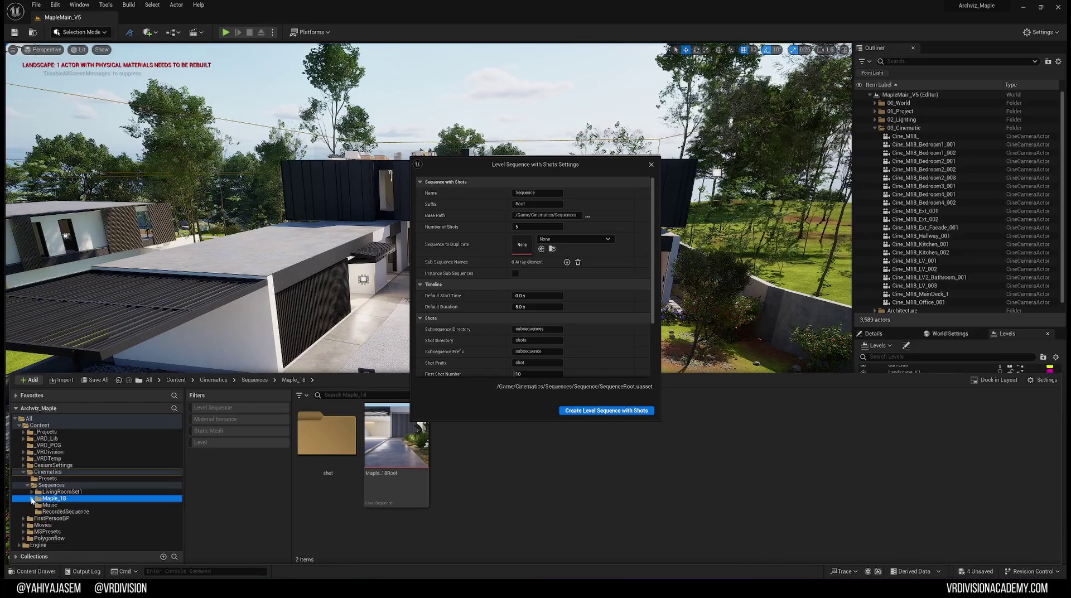
pyautogui.click(32, 499)
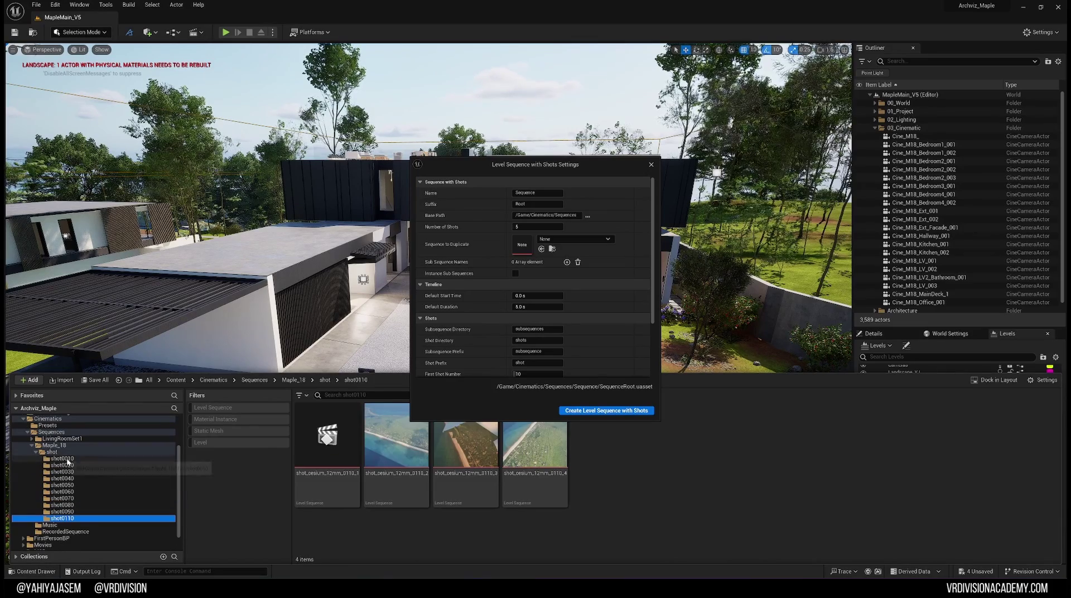
pyautogui.click(65, 459)
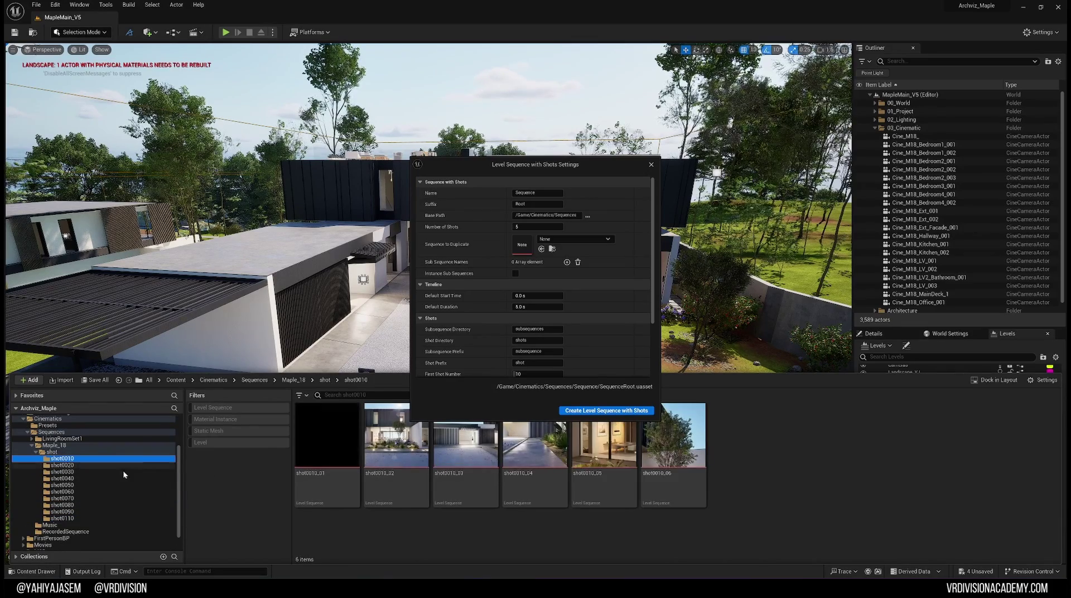
pyautogui.click(332, 457)
pyautogui.hotkey('ctrl', 'd')
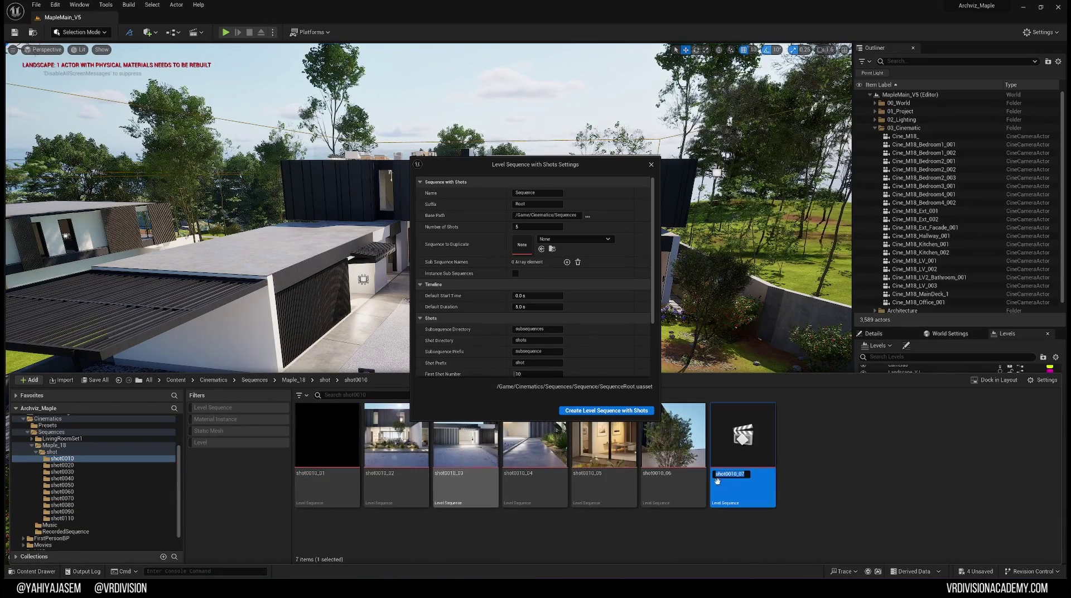
pyautogui.click(740, 461)
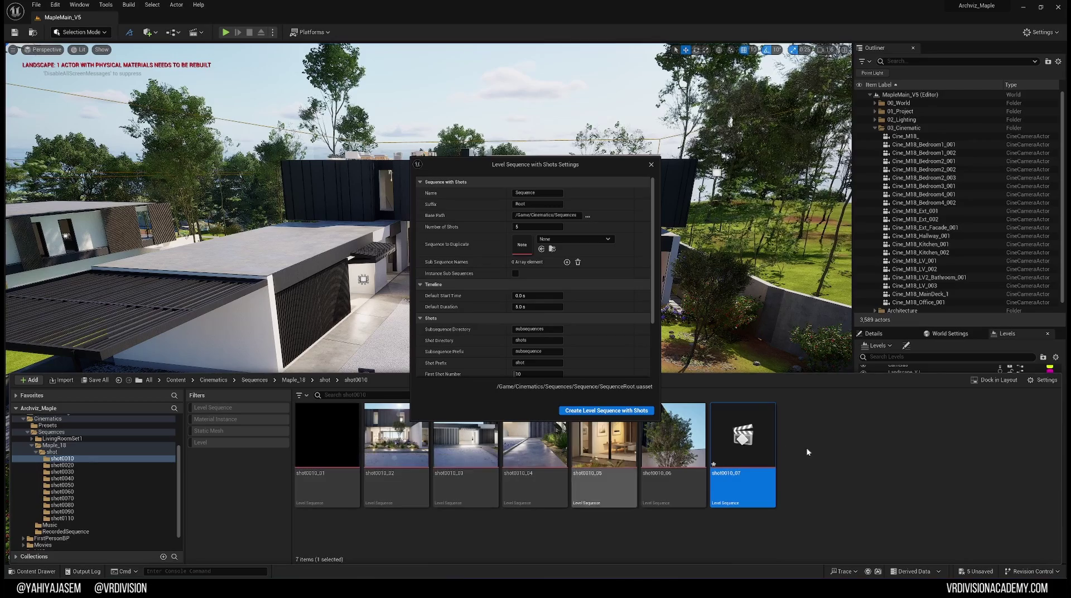
pyautogui.click(84, 478)
pyautogui.click(75, 459)
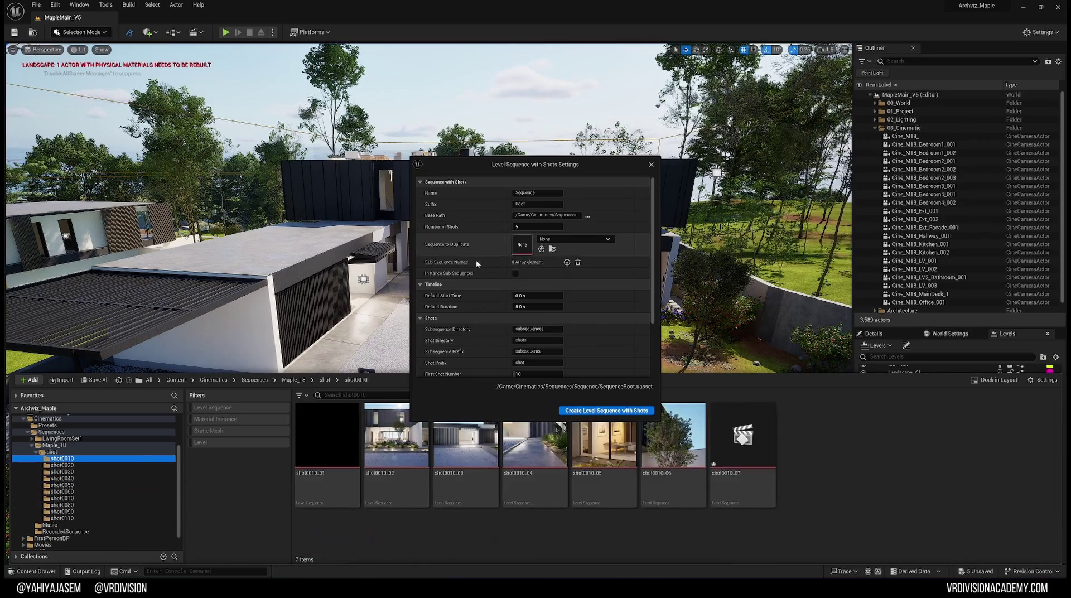
pyautogui.click(433, 256)
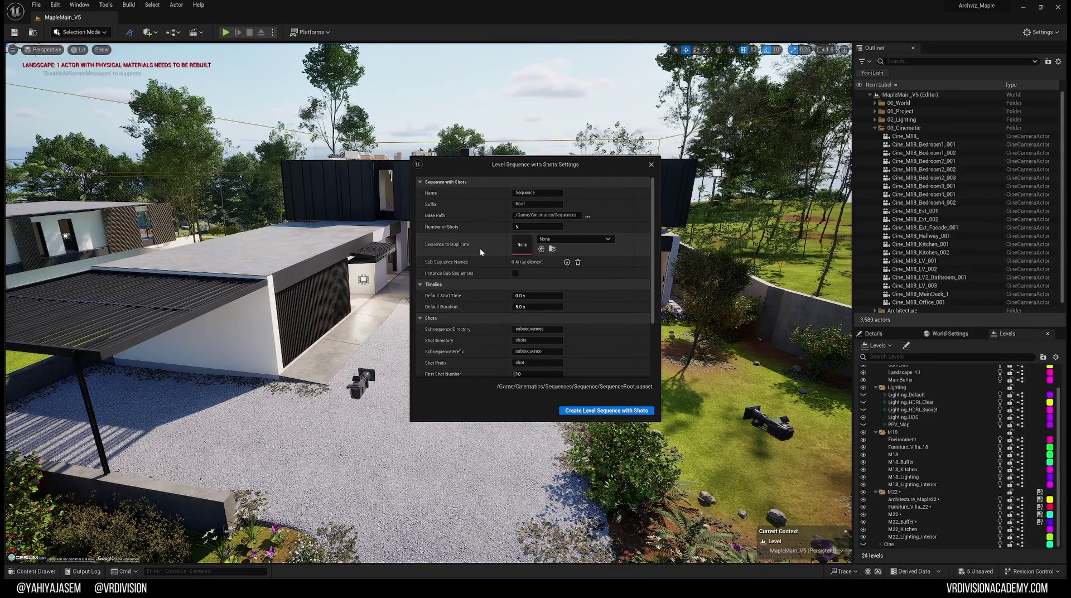
# - Choose LV_Lighting as the sequence to duplicate and open it in Sequencer
pyautogui.click(555, 245)
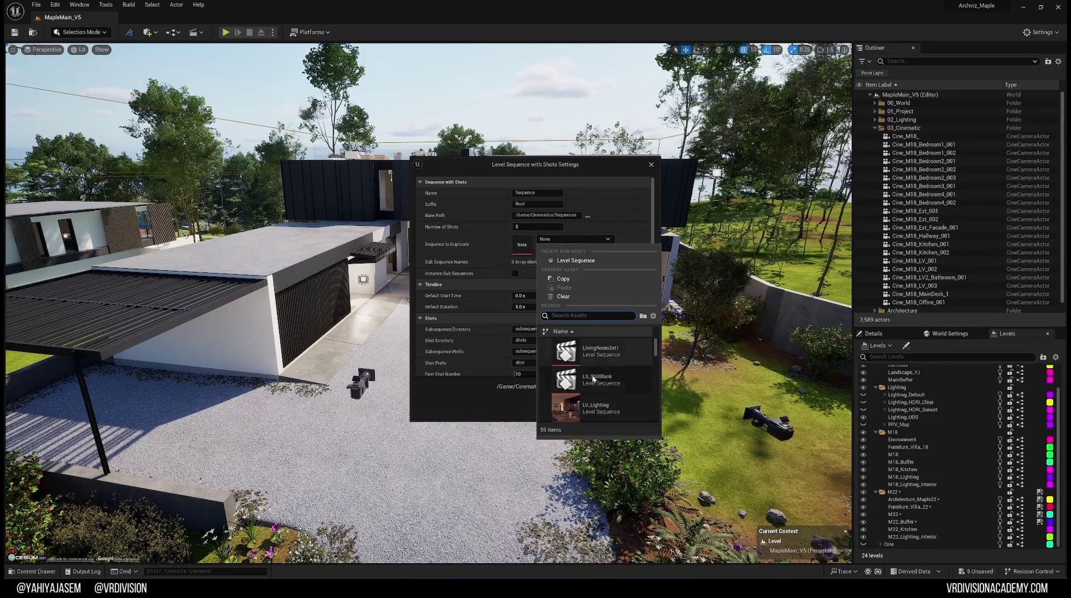
pyautogui.click(602, 410)
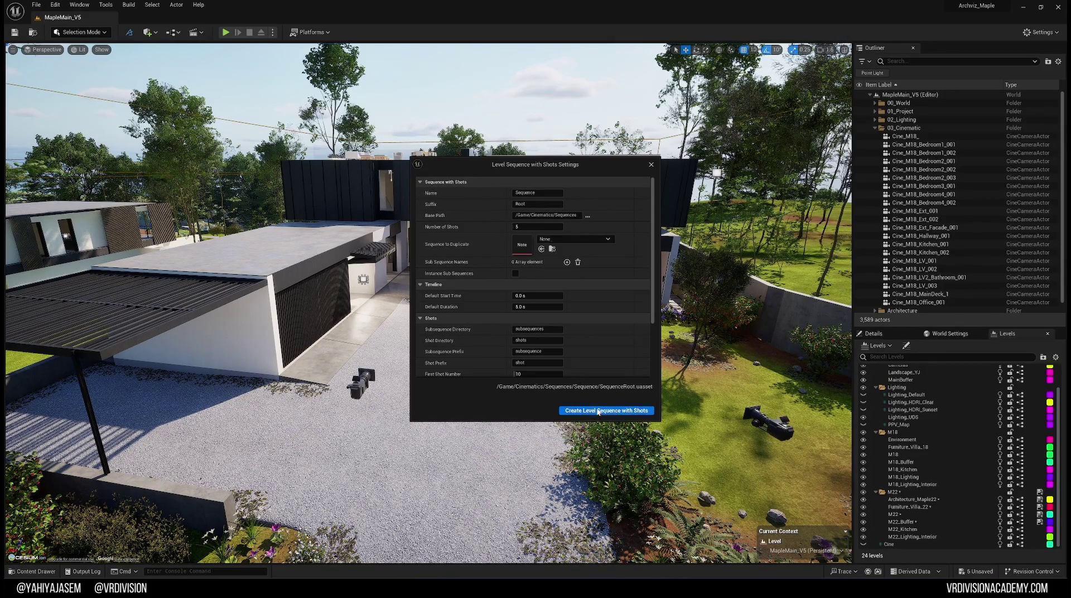
pyautogui.click(553, 249)
pyautogui.doubleClick(851, 256)
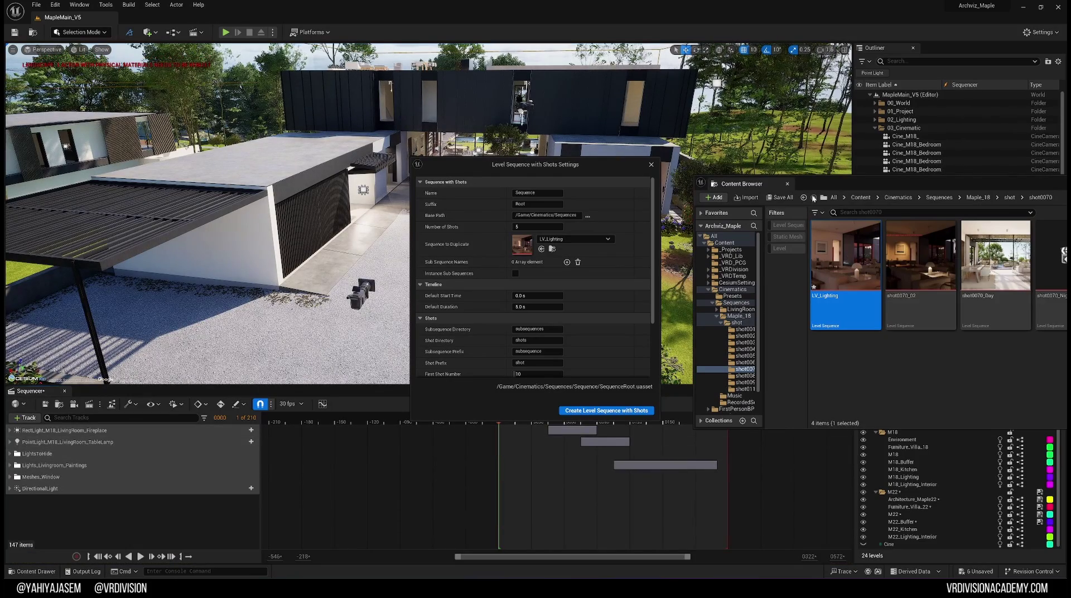
# - Move the Content Browser to the right edge and shift the shots settings dialog rightward
pyautogui.moveTo(817, 185); pyautogui.dragTo(1069, 173)
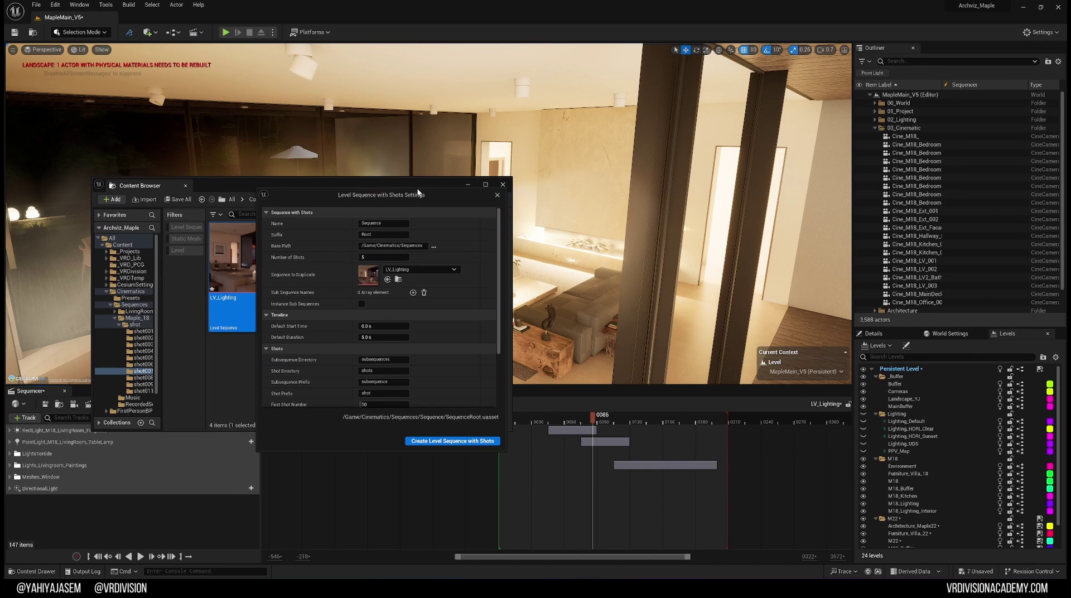
pyautogui.moveTo(427, 183); pyautogui.dragTo(678, 185)
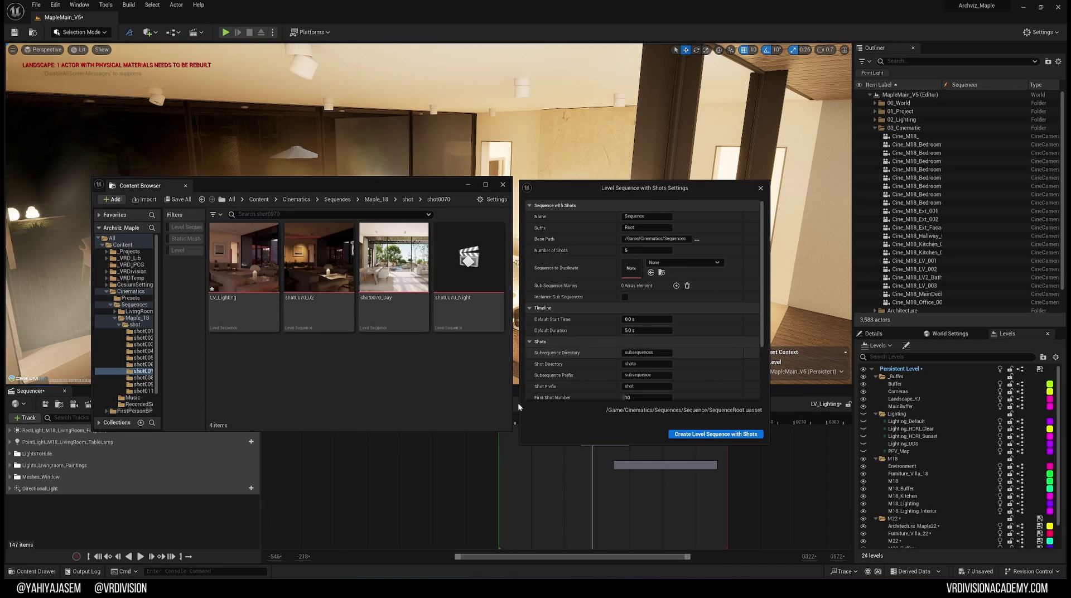
# - Go up from shot0070 to the Sequences folder and add a new Templates folder
pyautogui.rightClick(447, 350)
pyautogui.moveTo(506, 194)
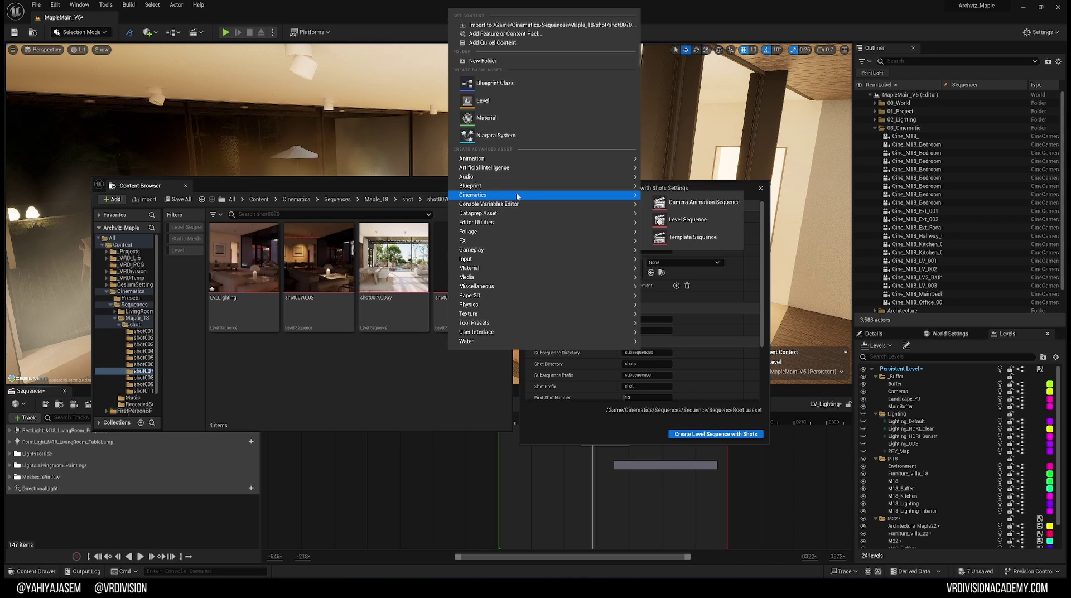
pyautogui.click(390, 368)
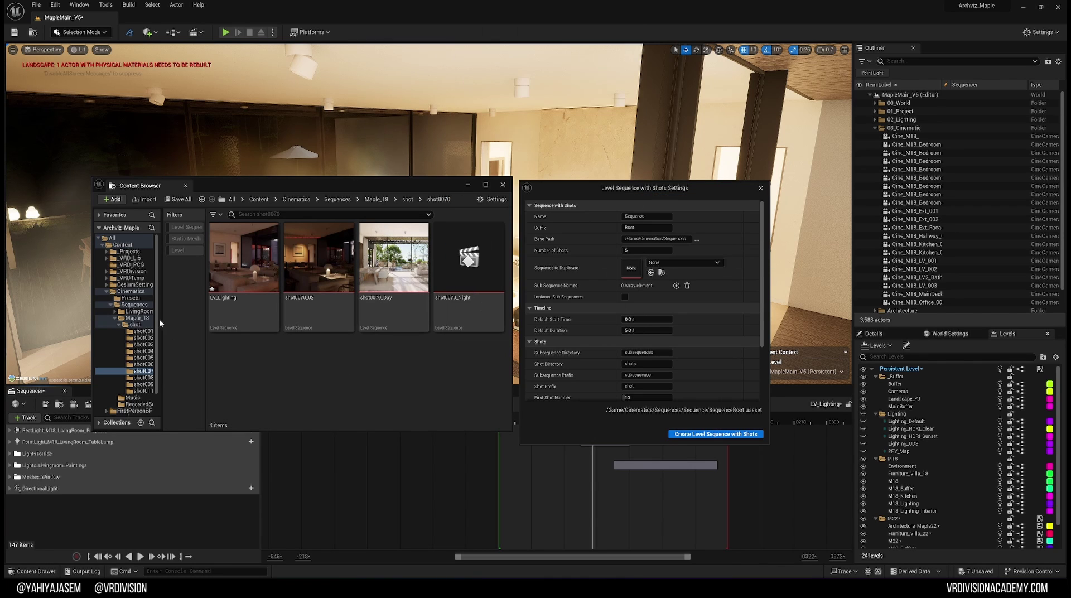
pyautogui.rightClick(309, 362)
pyautogui.click(400, 365)
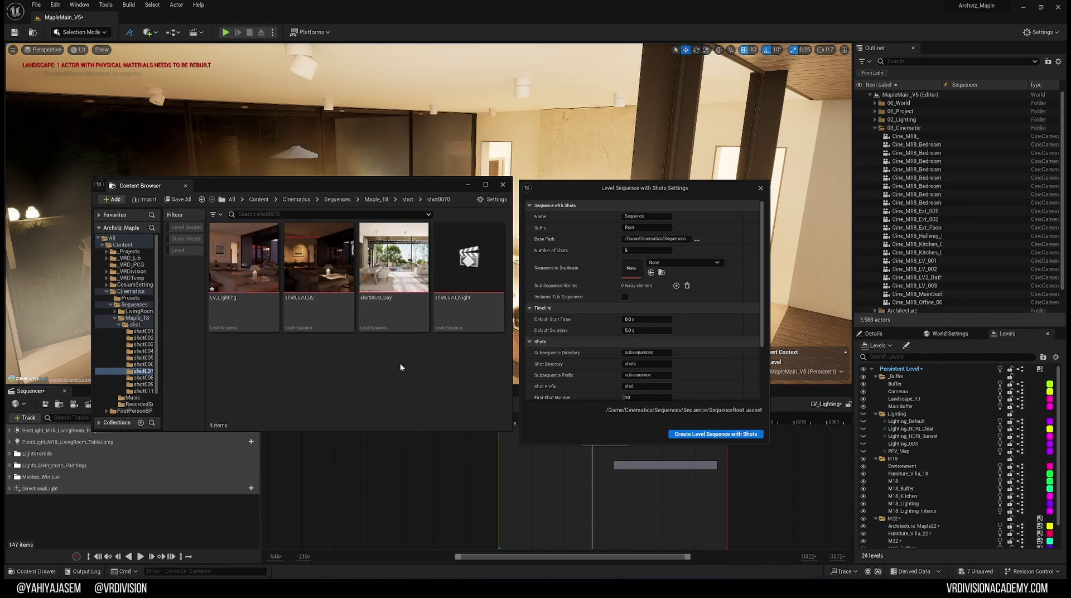
pyautogui.click(116, 305)
pyautogui.rightClick(331, 334)
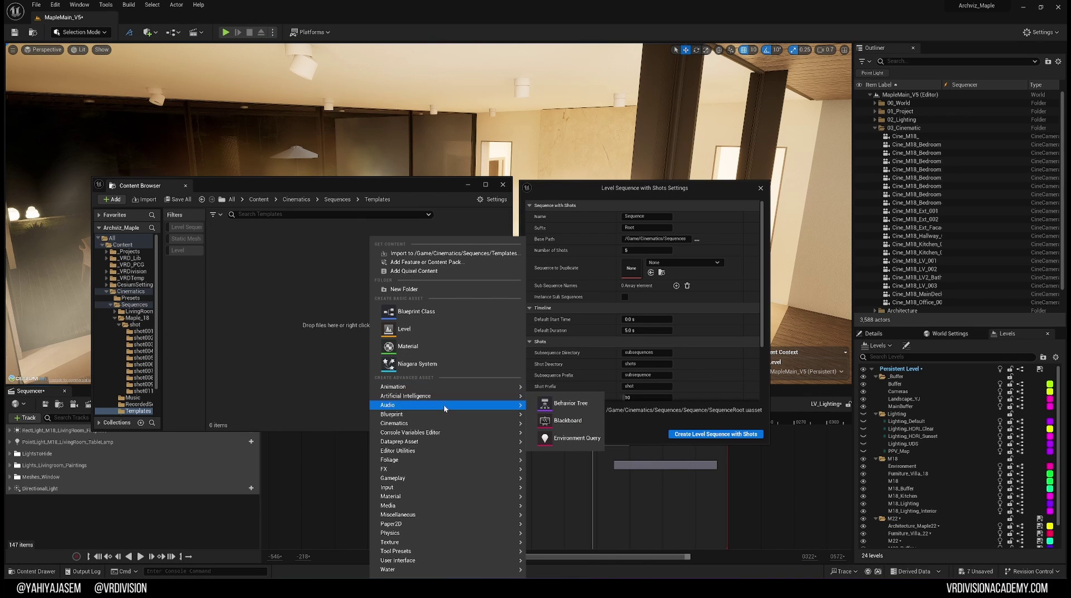
pyautogui.moveTo(446, 424)
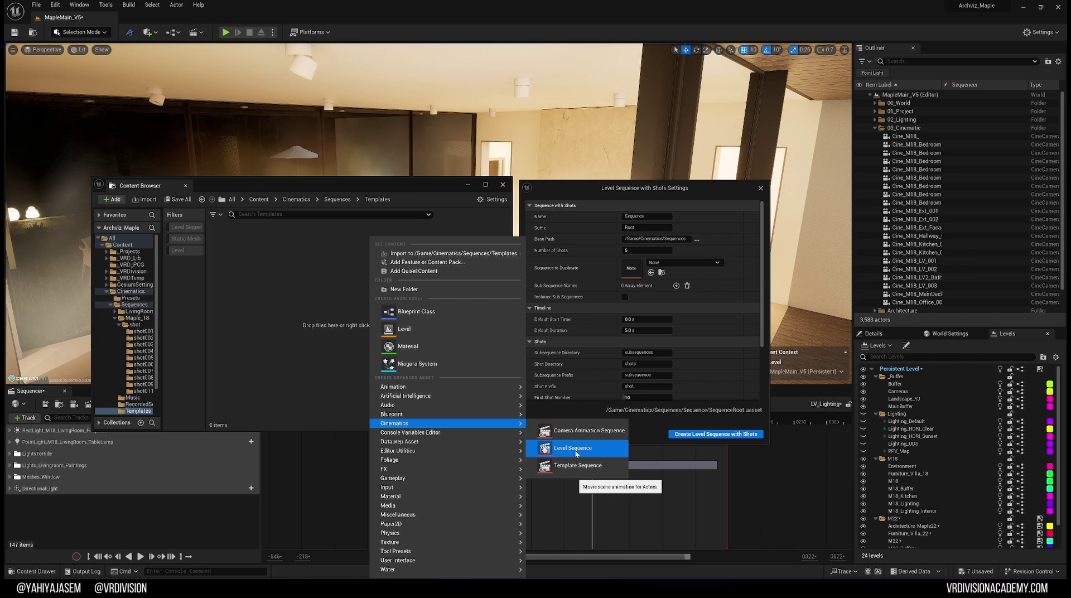
# - Create a new level sequence named '50mm' in the Templates folder
pyautogui.rightClick(364, 308)
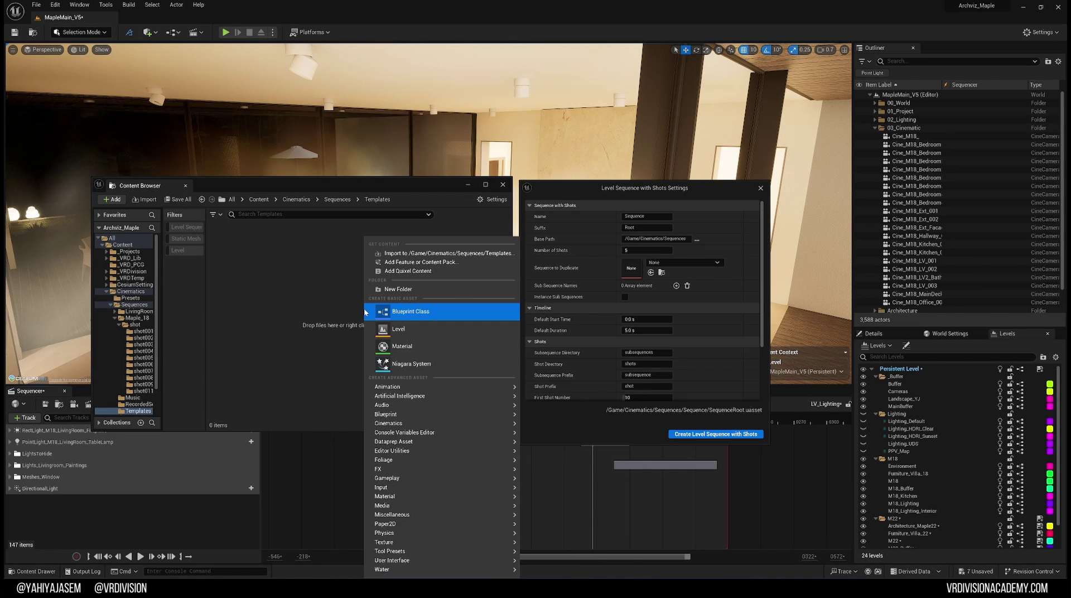
pyautogui.write('level s')
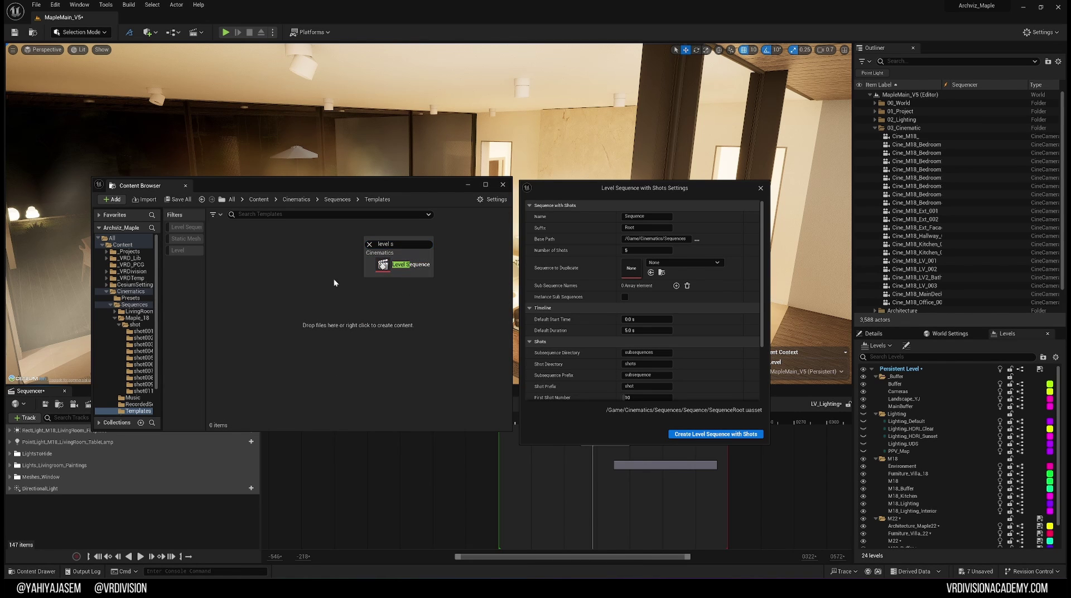
pyautogui.click(402, 264)
pyautogui.press('BackSpace')
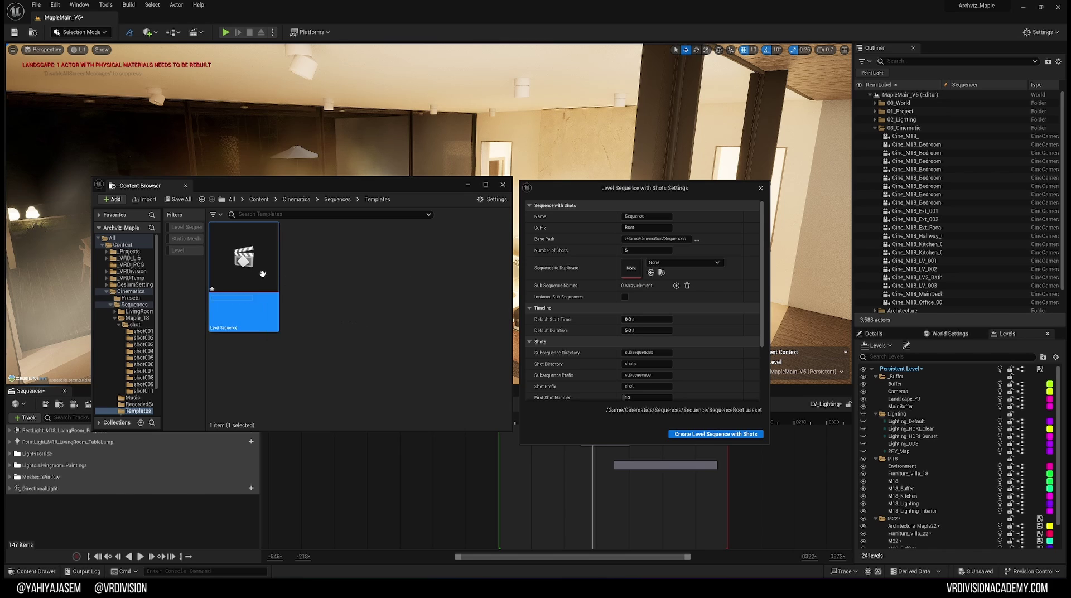
pyautogui.write('50mm')
pyautogui.press('Return')
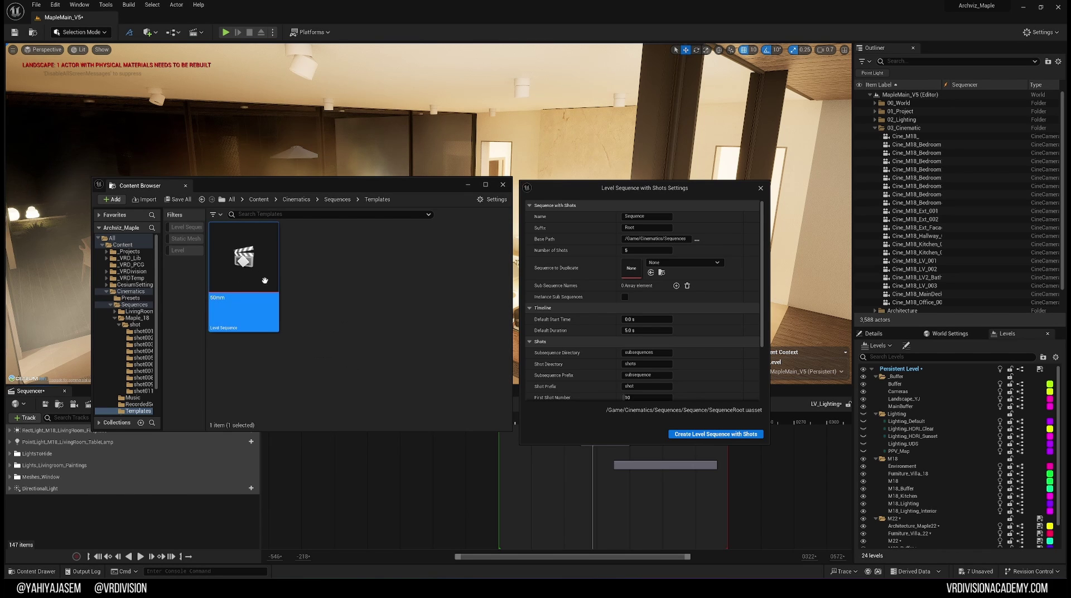
pyautogui.rightClick(336, 293)
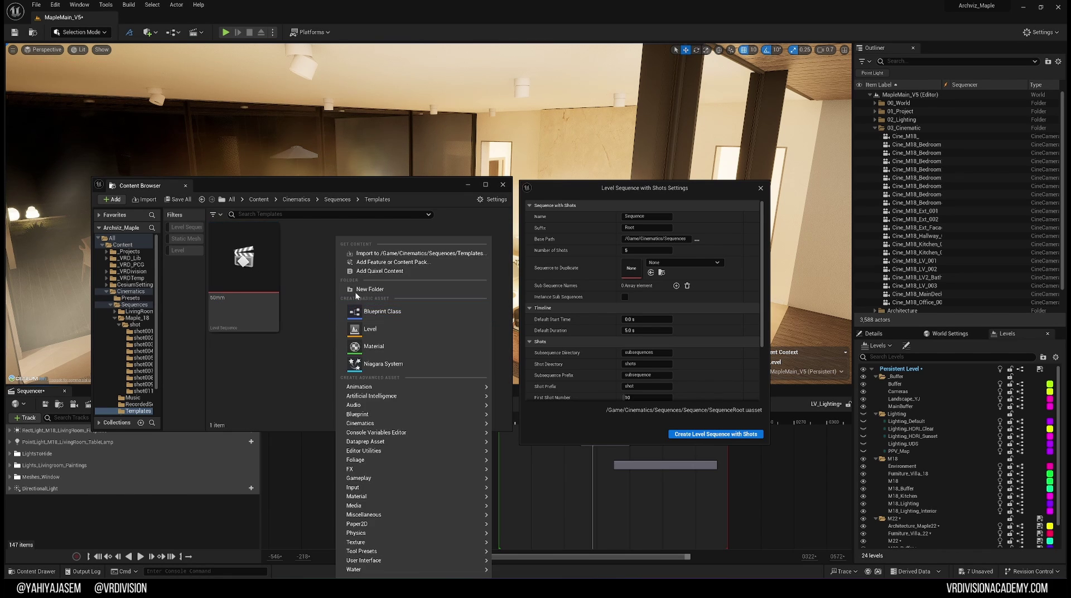
pyautogui.click(314, 277)
# - Close the floating Content Browser and move the shots settings dialog away from the timeline
pyautogui.click(502, 184)
pyautogui.moveTo(641, 188); pyautogui.dragTo(399, 145)
pyautogui.scroll(-5, 383, 286)
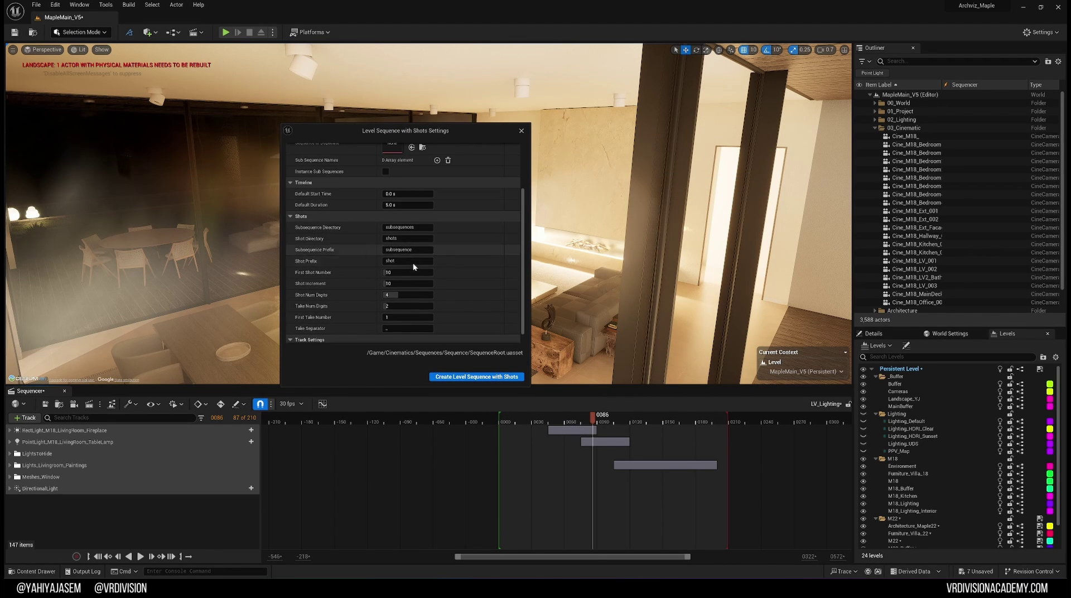
pyautogui.scroll(-1, 403, 273)
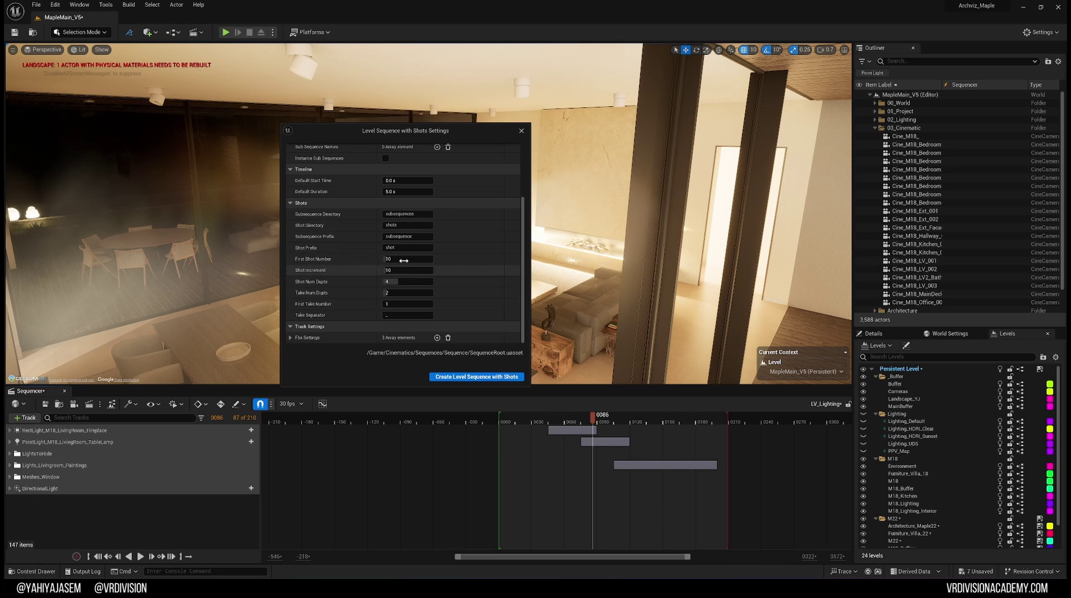
pyautogui.scroll(5, 453, 258)
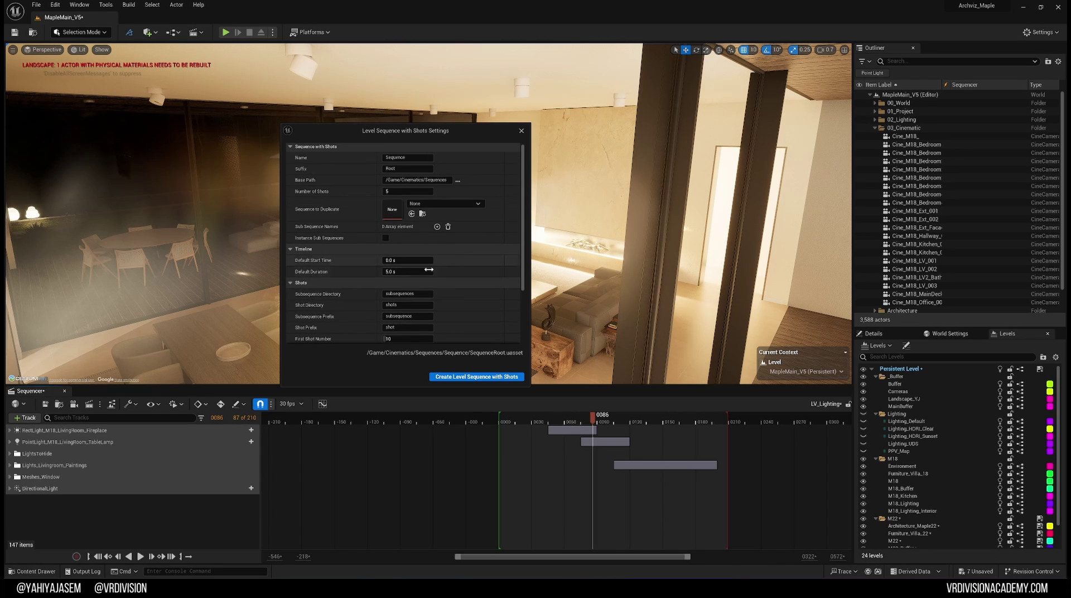
# - Return Default Duration to 5.0 s after trying 7, then close the shots settings without creating
pyautogui.moveTo(394, 272); pyautogui.dragTo(406, 273)
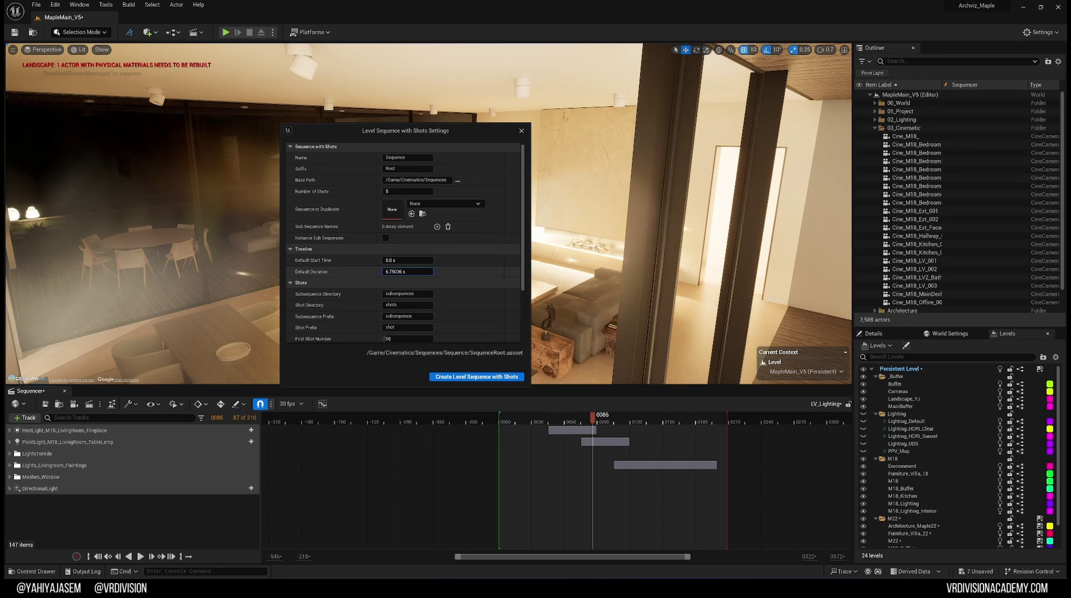
pyautogui.click(398, 271)
pyautogui.write('7')
pyautogui.press('Return')
pyautogui.write('5')
pyautogui.press('Return')
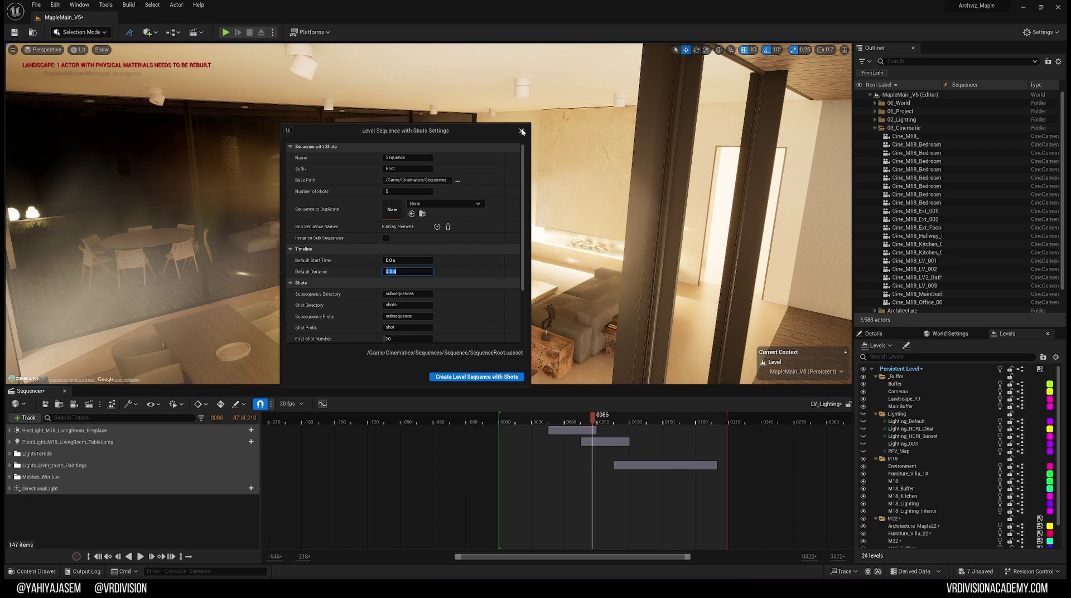
pyautogui.click(522, 131)
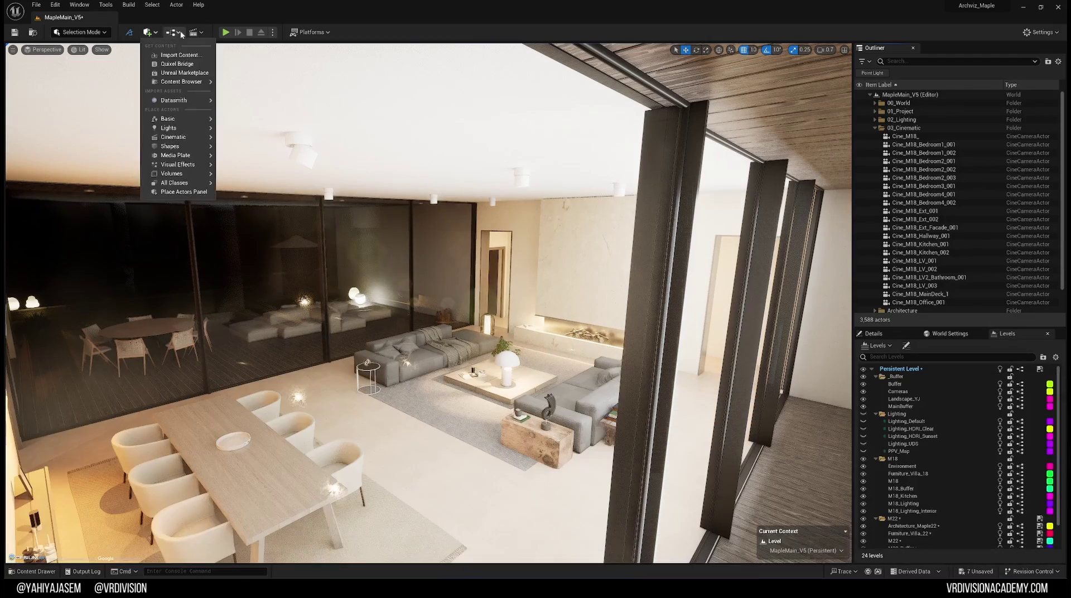
# - Create the justforyouuuRoot Level Sequence with Shots from the Cinematics menu and browse to its asset
pyautogui.click(196, 32)
pyautogui.click(230, 63)
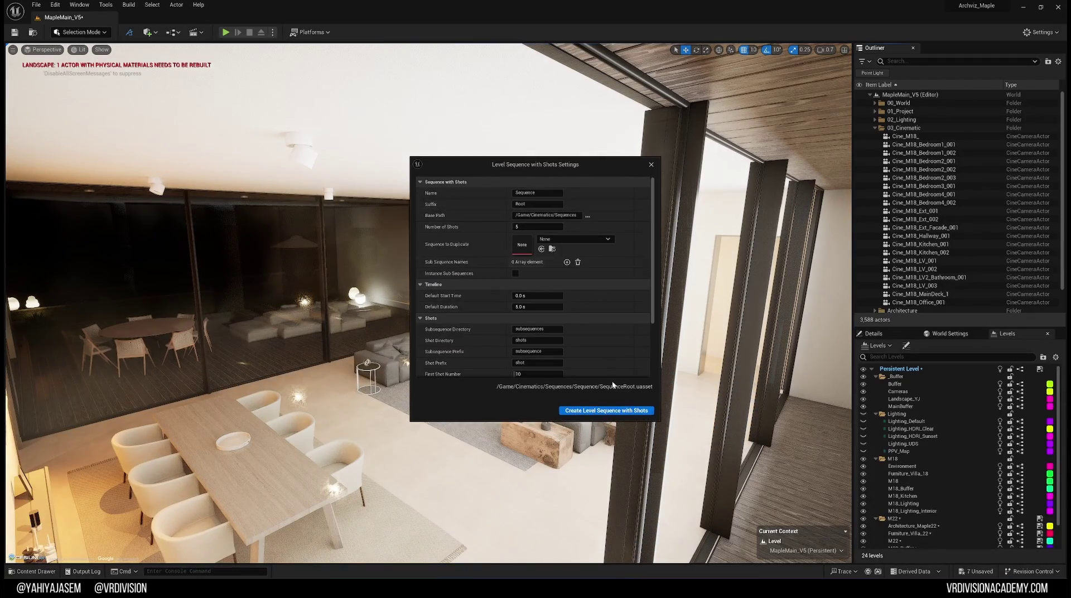
pyautogui.click(607, 410)
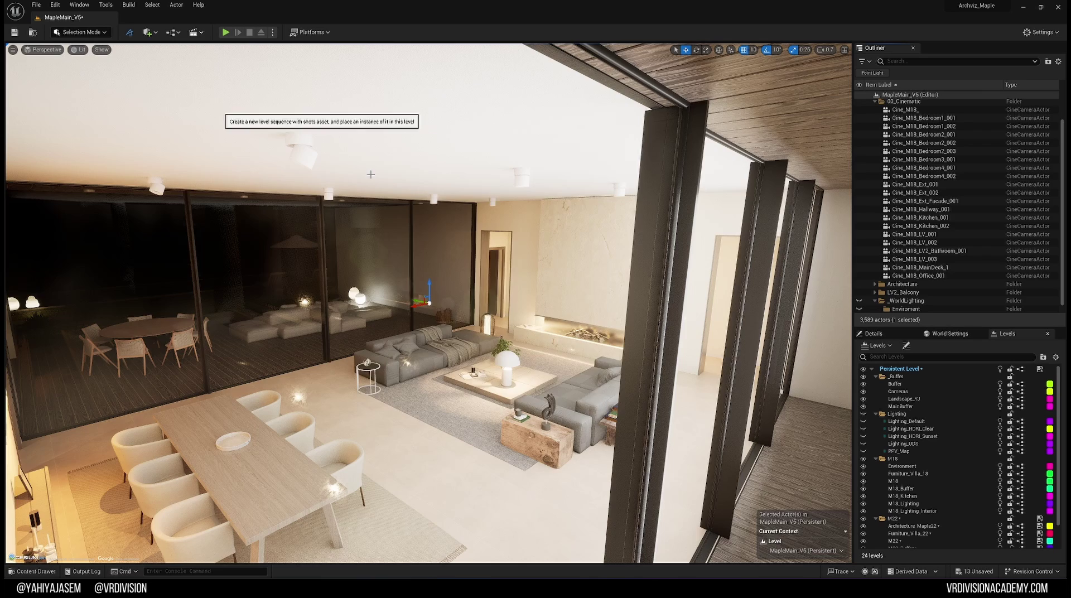
pyautogui.click(230, 64)
pyautogui.click(606, 410)
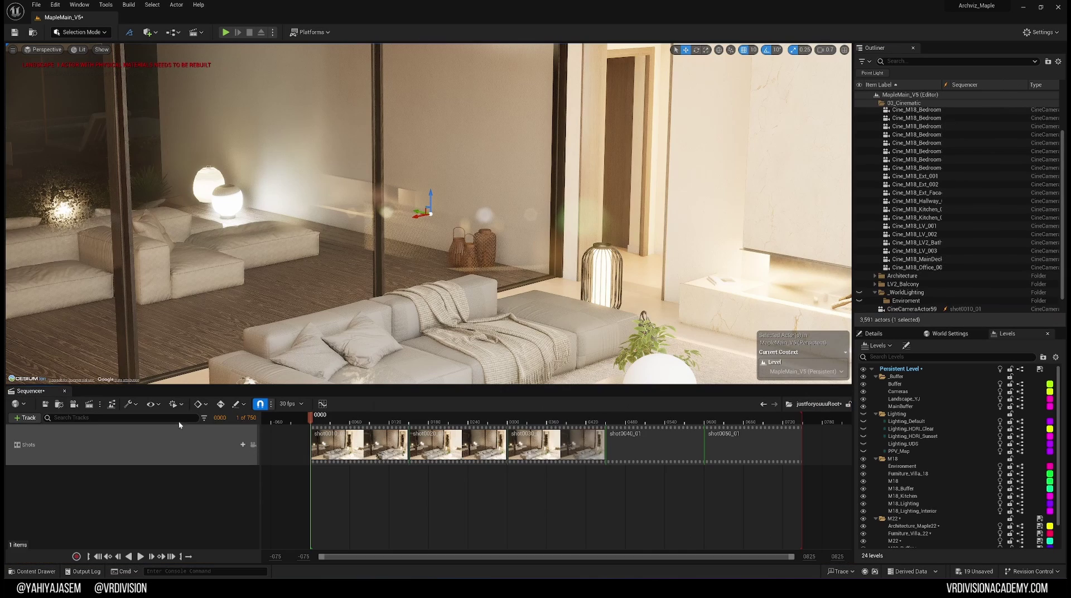
pyautogui.click(59, 405)
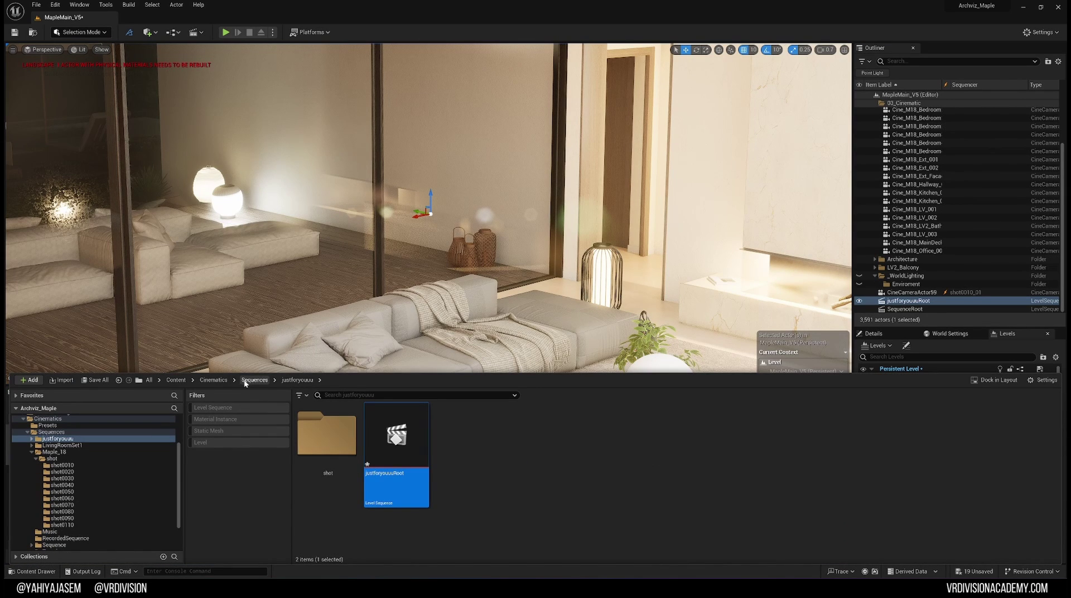
# - Navigate the Content Drawer to the Sequences/justforyouuu folder
pyautogui.click(252, 379)
pyautogui.click(300, 462)
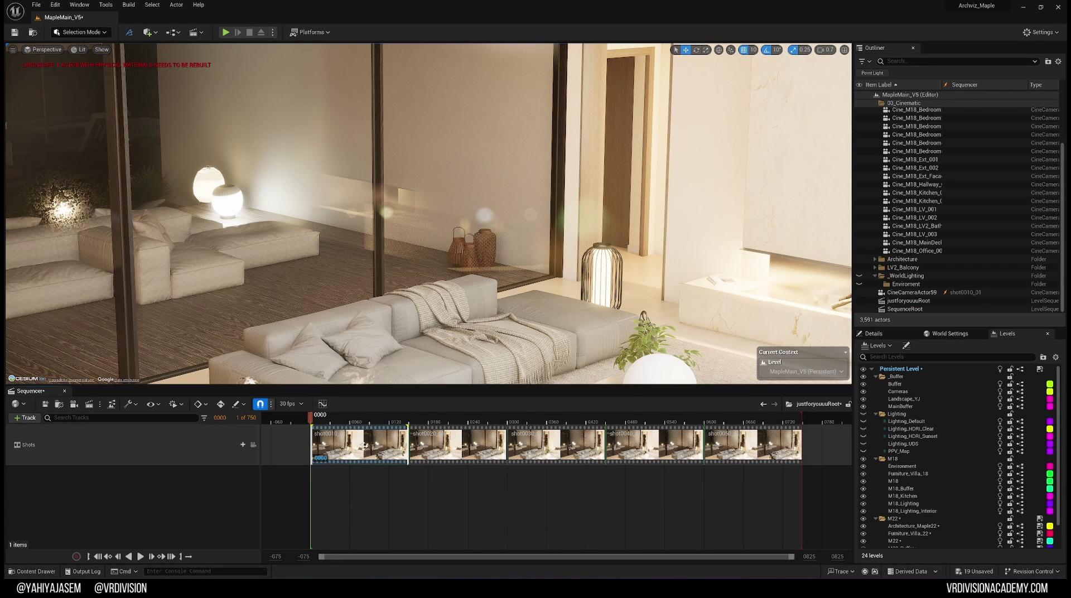
pyautogui.click(58, 404)
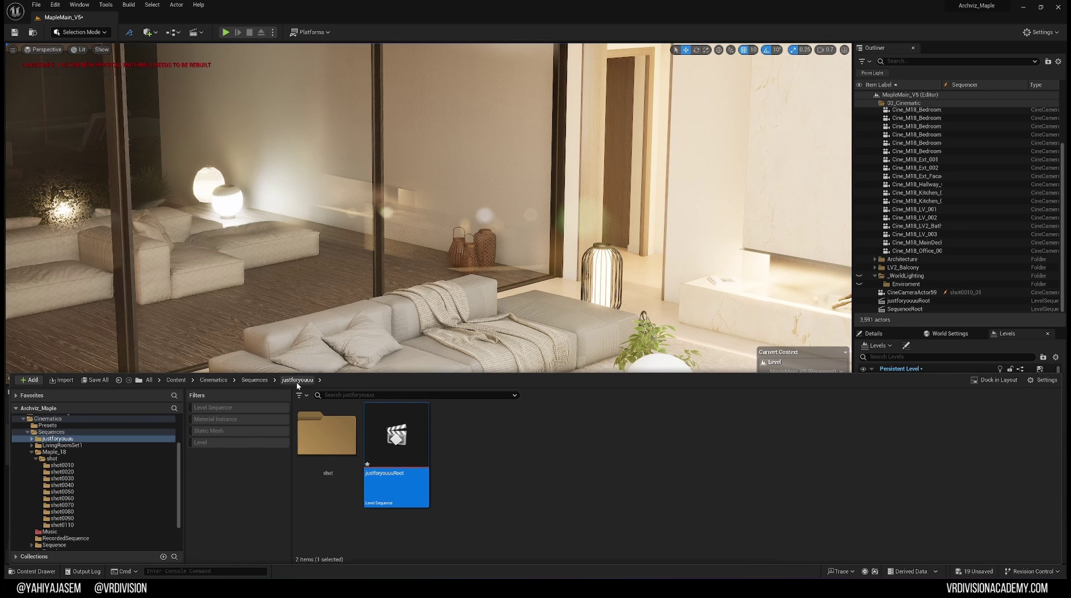
# - Enter the shot folder and look over the shot0010, shot0020 and remaining shot folders
pyautogui.doubleClick(329, 462)
pyautogui.click(329, 466)
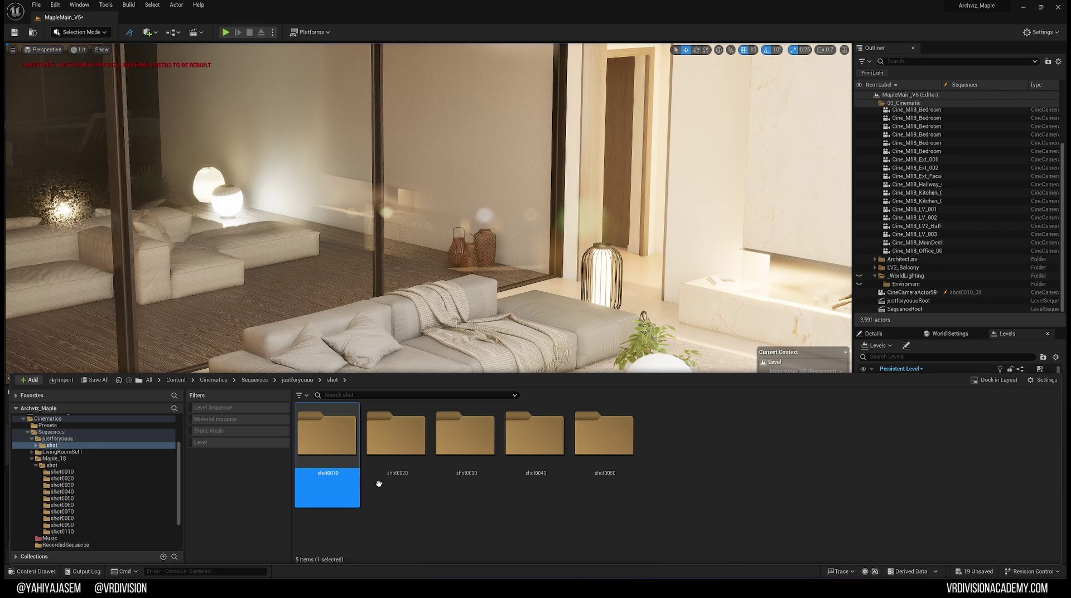
pyautogui.click(397, 463)
pyautogui.click(467, 469)
pyautogui.click(537, 463)
pyautogui.click(612, 455)
pyautogui.click(695, 463)
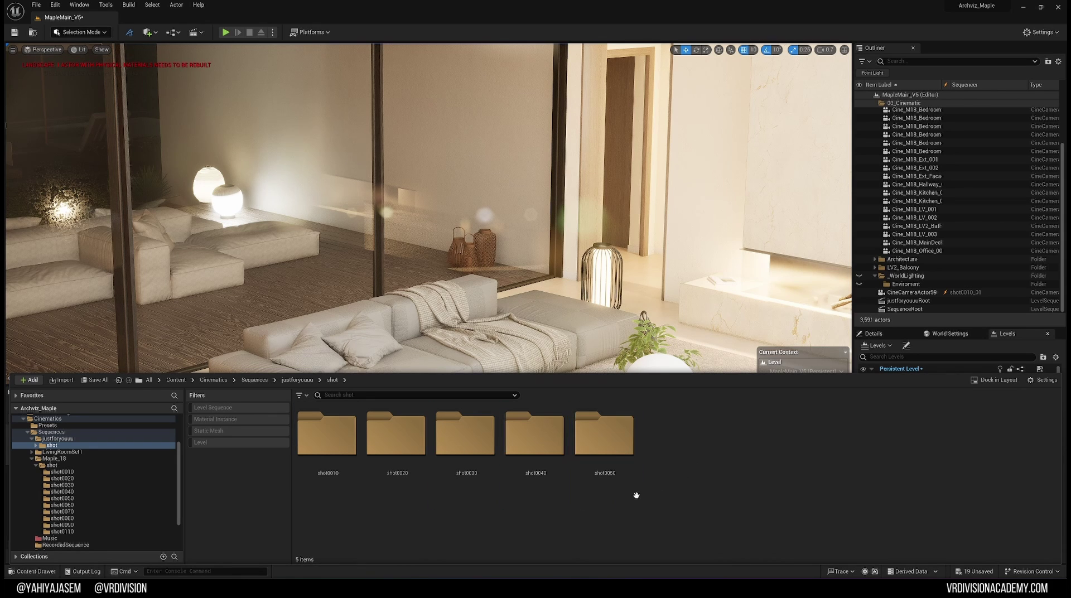
# - Open the shot0010_01 Level Sequence from the shot0010 folder in Sequencer
pyautogui.click(36, 446)
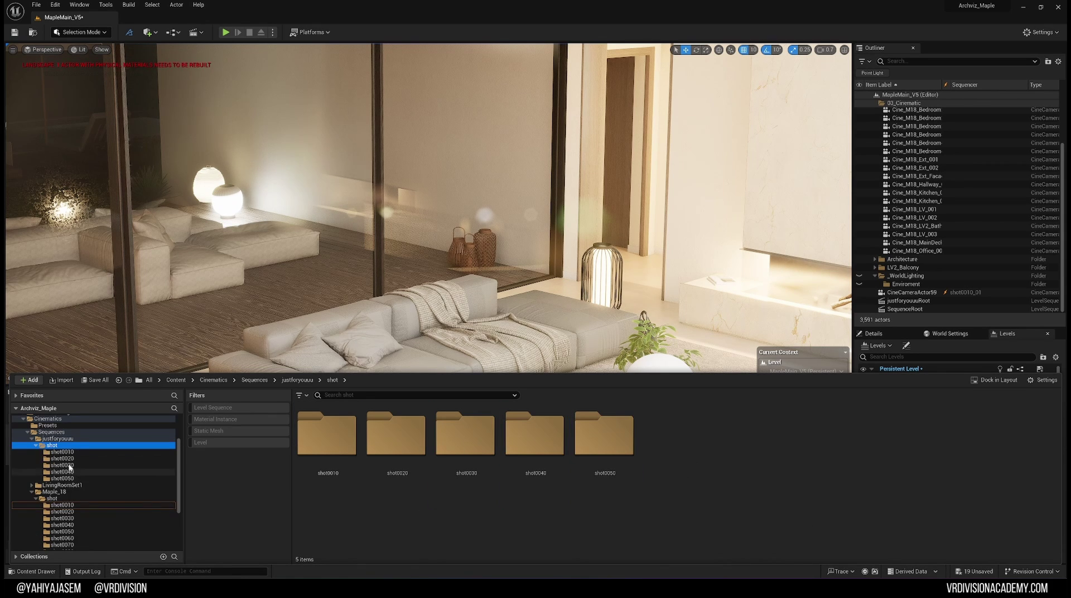
pyautogui.click(63, 452)
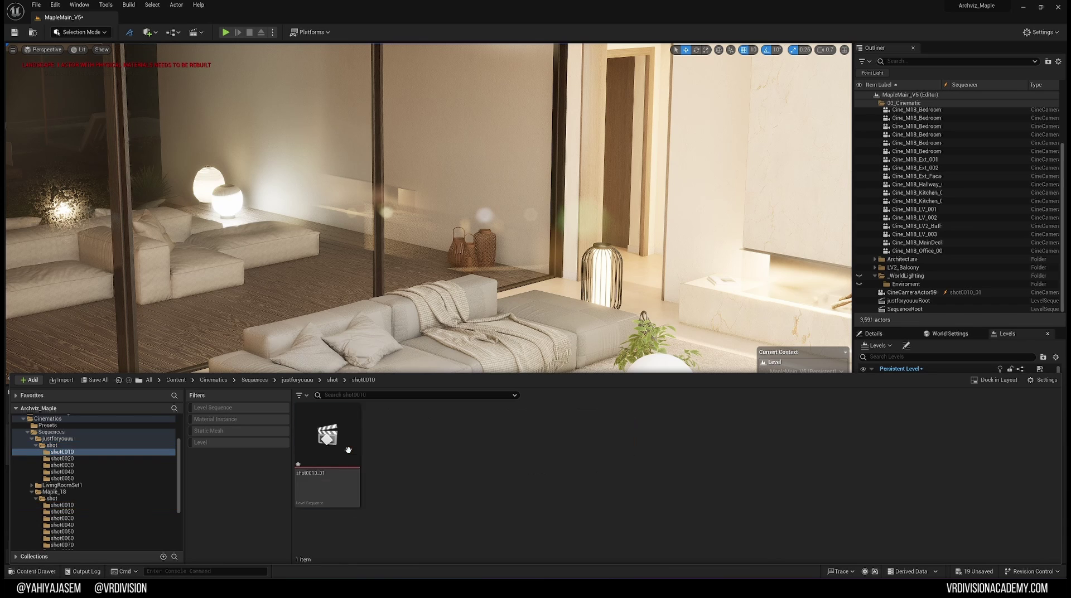
pyautogui.doubleClick(349, 462)
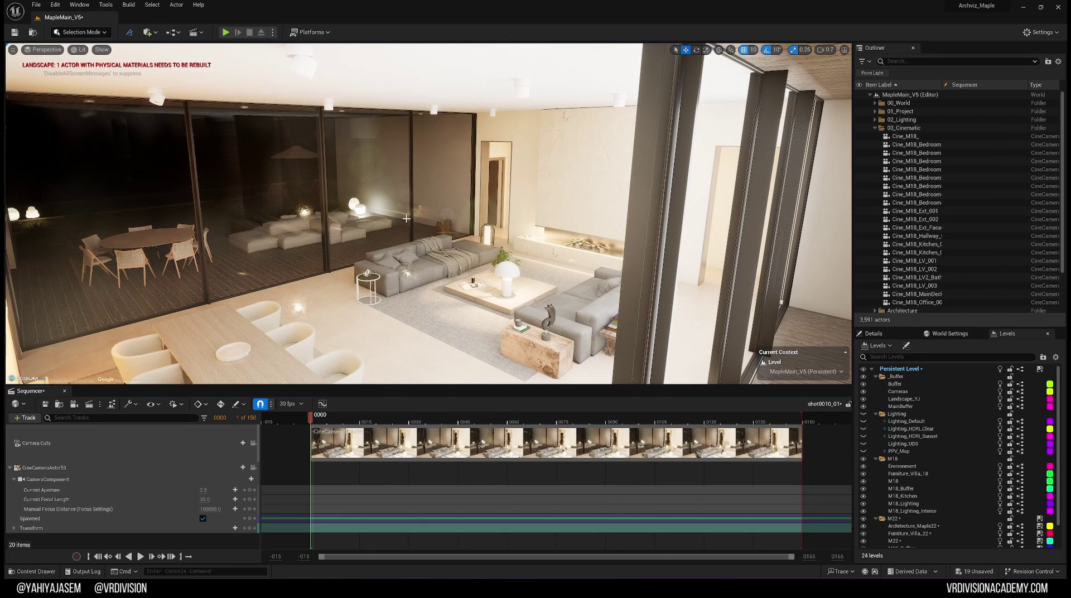
# - Pilot CineCameraActor59 and fly it out to frame the courtyard and house front
pyautogui.click(253, 468)
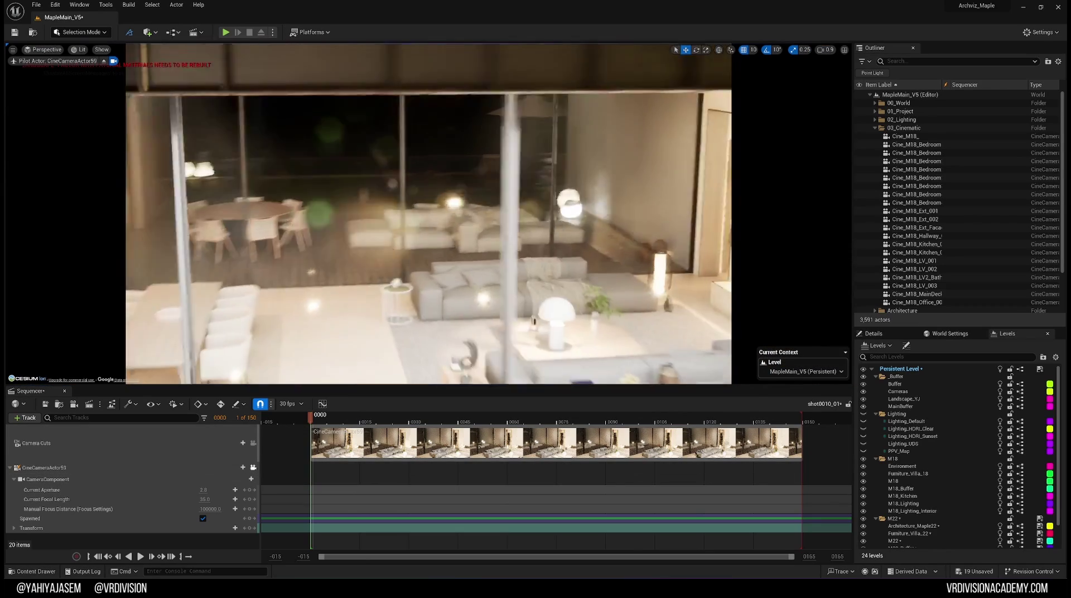
pyautogui.moveTo(428, 214); pyautogui.dragTo(428, 213, button='right')
pyautogui.scroll(2, 429, 214)
pyautogui.moveTo(407, 319); pyautogui.dragTo(407, 319, button='right')
pyautogui.scroll(-3, 407, 319)
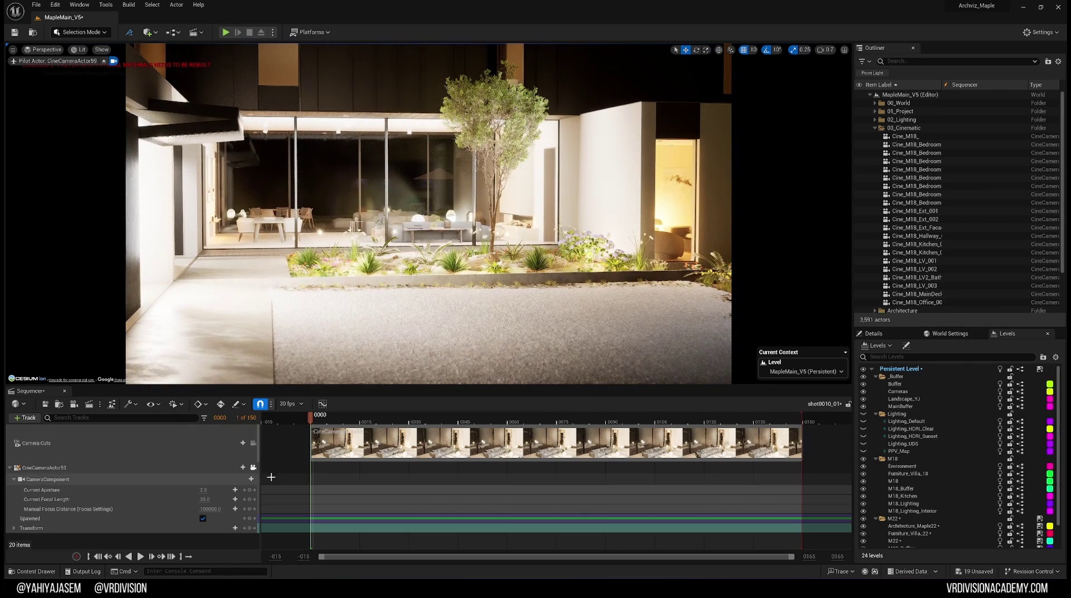
# - Expand the camera's Transform track to show Location, Rotation and Scale
pyautogui.click(36, 529)
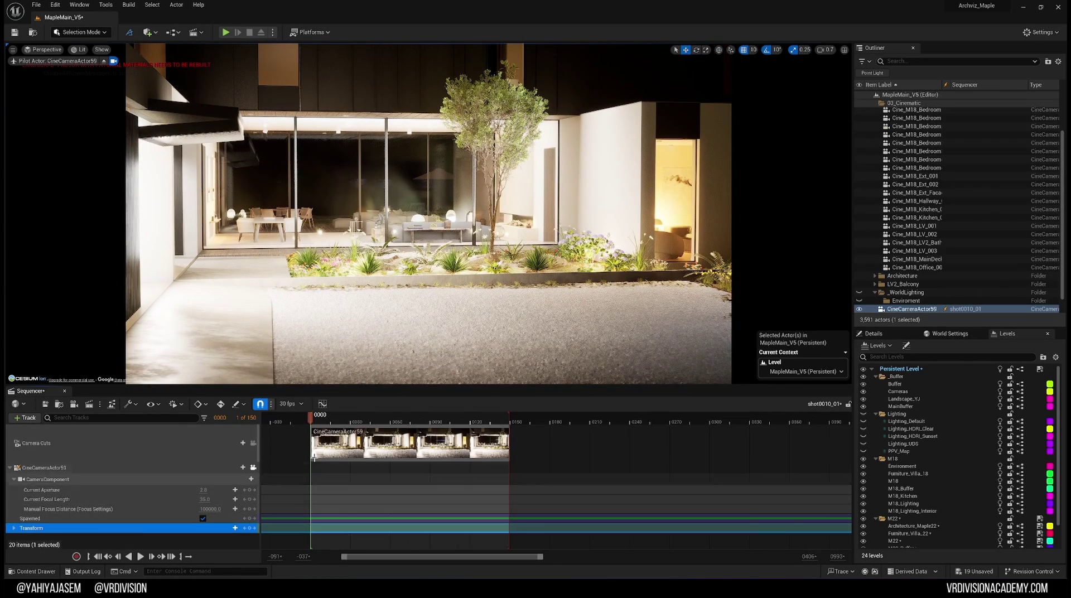
pyautogui.click(13, 528)
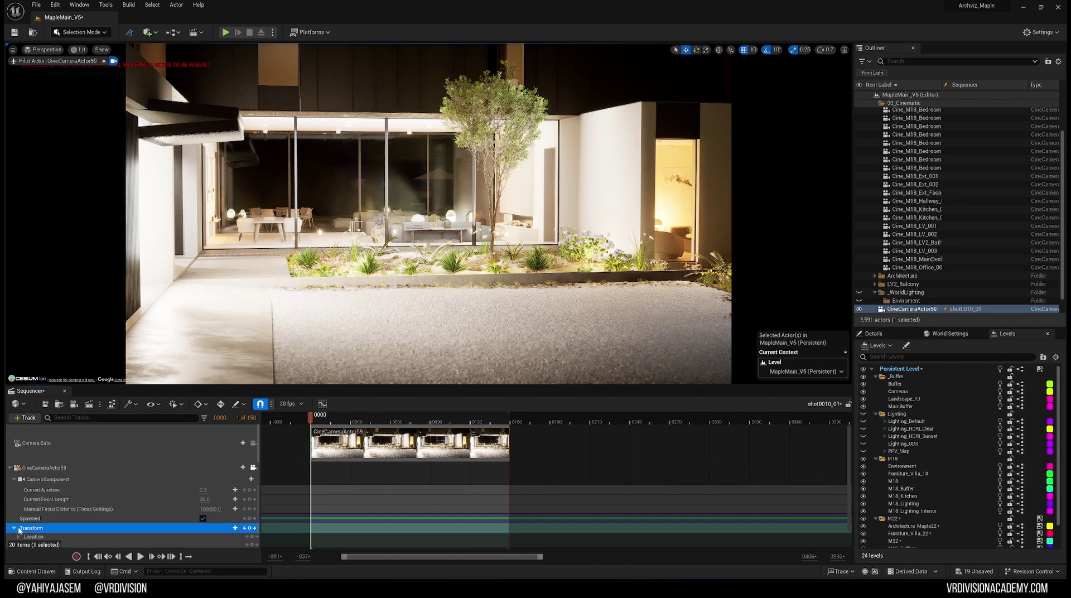
pyautogui.scroll(-1, 45, 519)
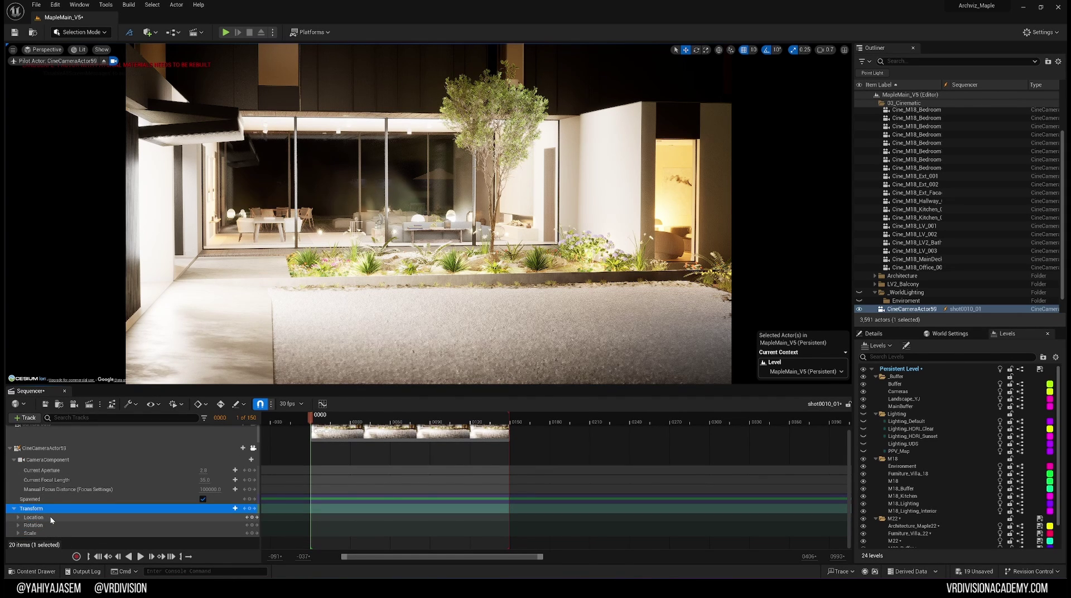
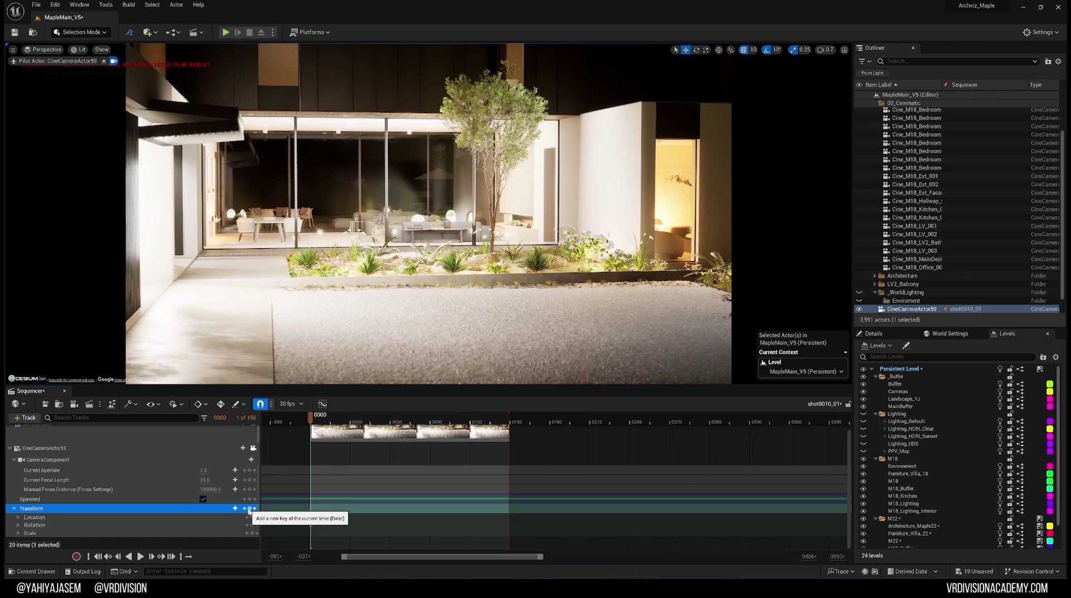
# - Key the camera's Location and Rotation at frame 0 and move the playhead to frame 142
pyautogui.click(249, 508)
pyautogui.moveTo(325, 539); pyautogui.dragTo(294, 531)
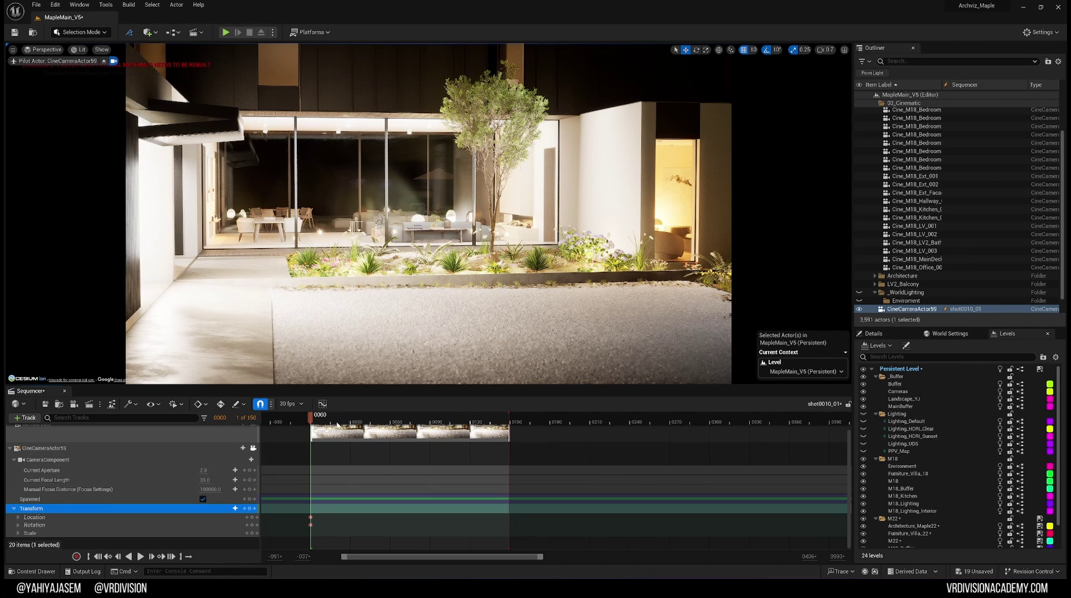
pyautogui.click(427, 422)
pyautogui.moveTo(510, 425); pyautogui.dragTo(499, 422)
# - Fly the piloted camera forward and right, then key its Transform at frame 142
pyautogui.press('w')
pyautogui.moveTo(496, 335); pyautogui.dragTo(480, 334, button='right')
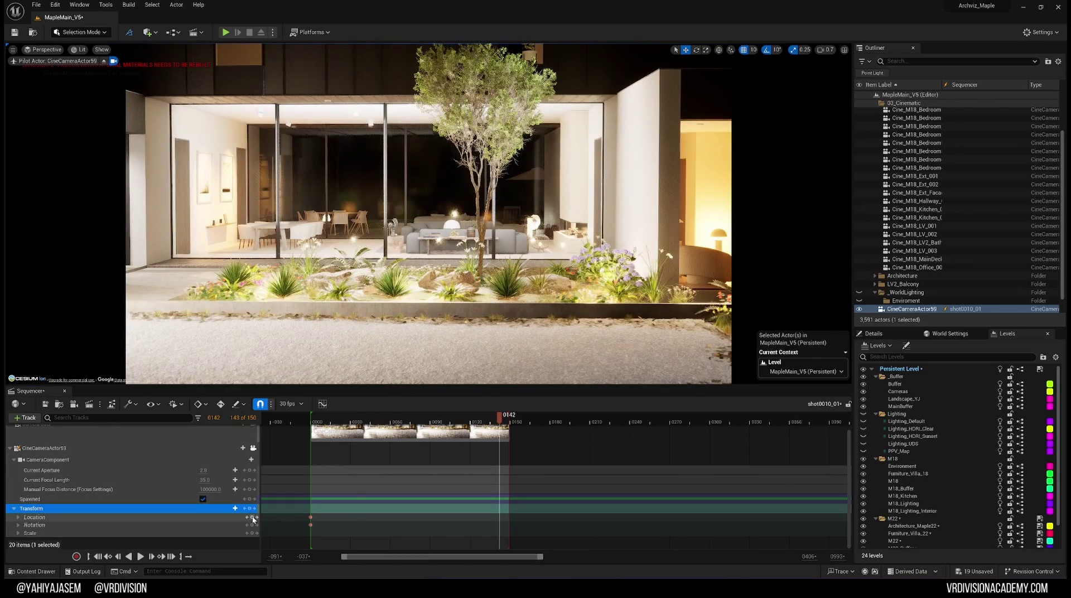
pyautogui.click(252, 518)
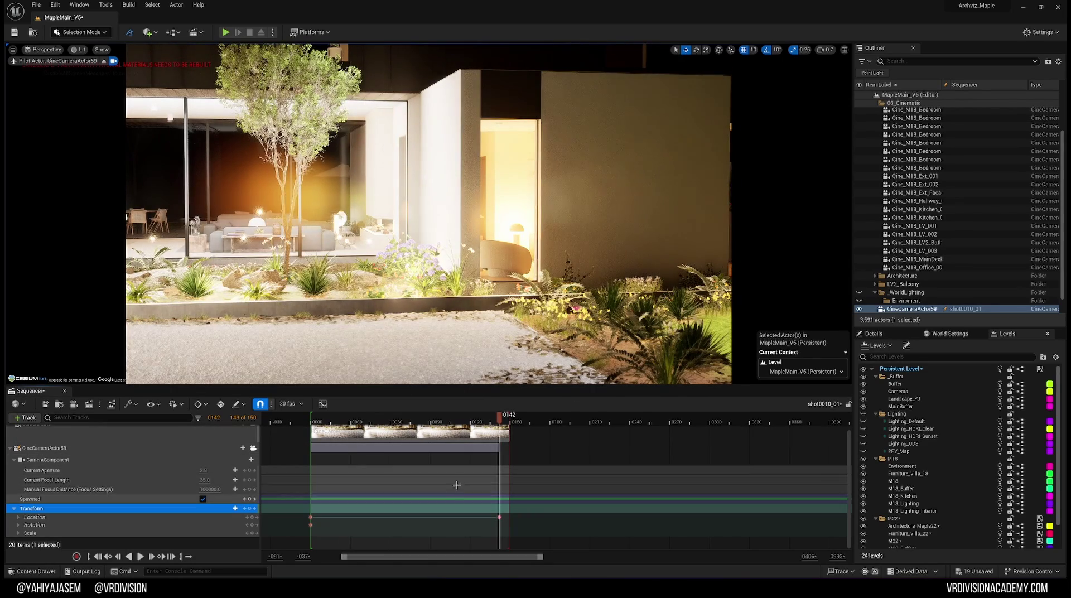
pyautogui.hotkey('ctrl', 'z')
pyautogui.press('w')
pyautogui.moveTo(446, 334); pyautogui.dragTo(446, 334, button='right')
pyautogui.scroll(3, 446, 334)
pyautogui.press('d')
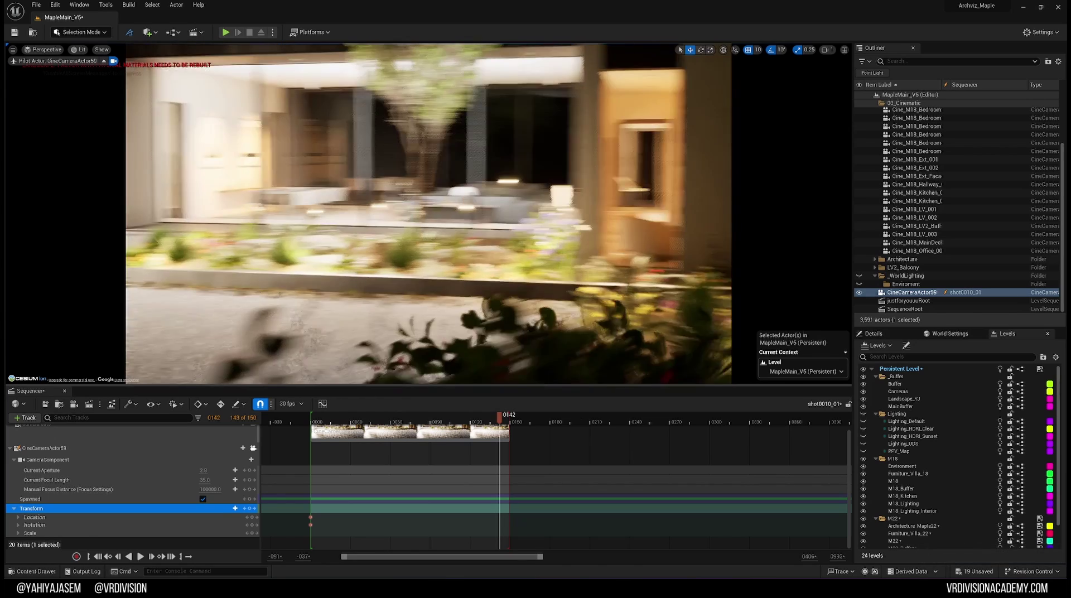
pyautogui.click(251, 509)
# - Delete the frame-142 Scale key and trim the end of the camera section
pyautogui.moveTo(475, 535); pyautogui.dragTo(508, 538)
pyautogui.press('Delete')
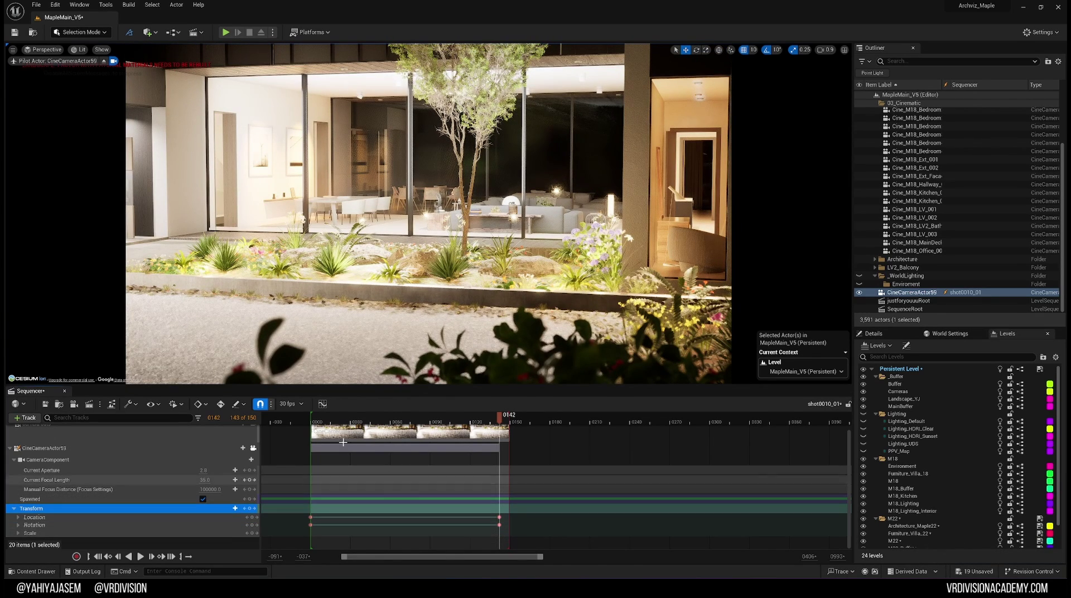
pyautogui.moveTo(504, 448); pyautogui.dragTo(481, 447)
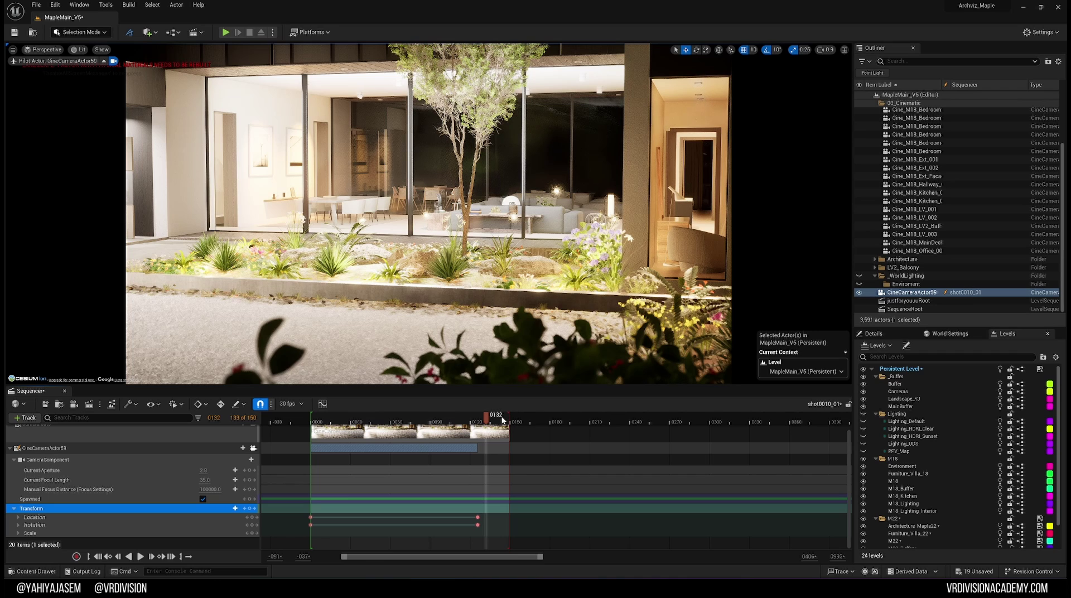
pyautogui.moveTo(522, 422); pyautogui.dragTo(542, 420)
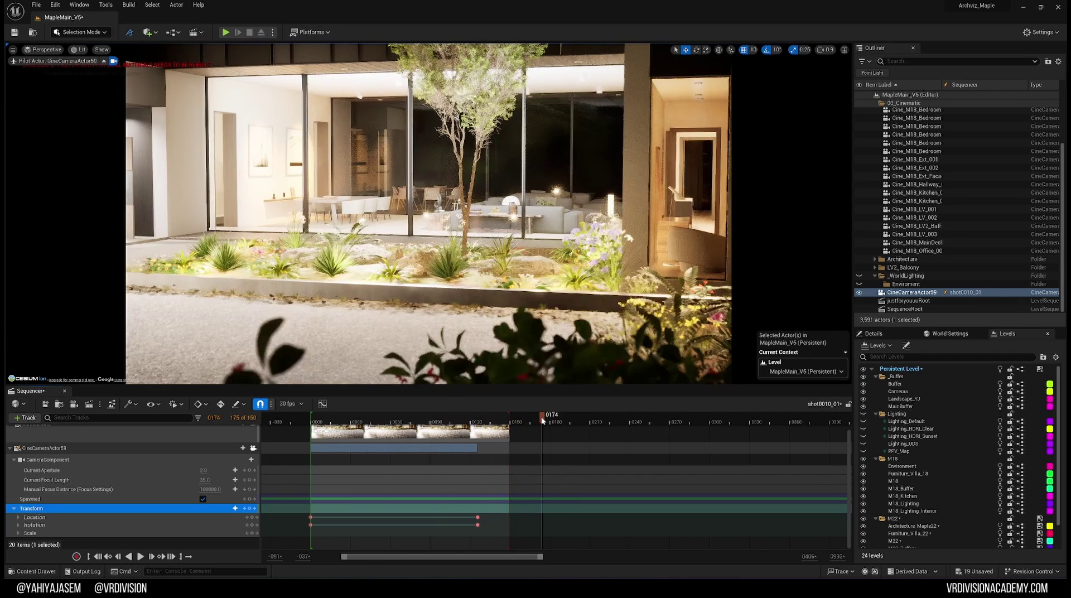
# - Open the master level sequence and scrub through the start of the shot
pyautogui.click(48, 400)
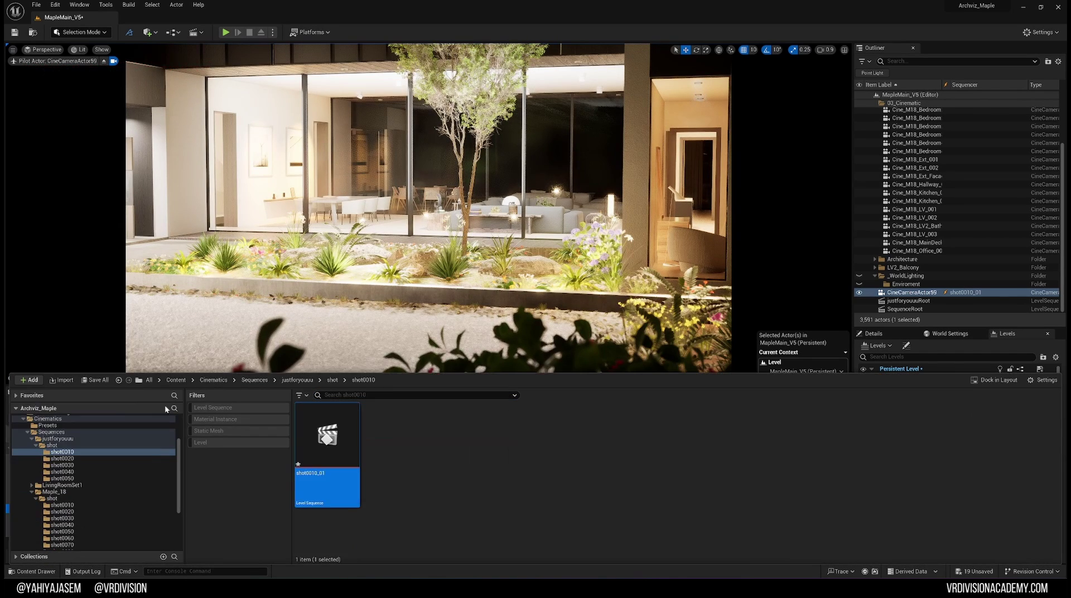
pyautogui.click(333, 380)
pyautogui.doubleClick(326, 435)
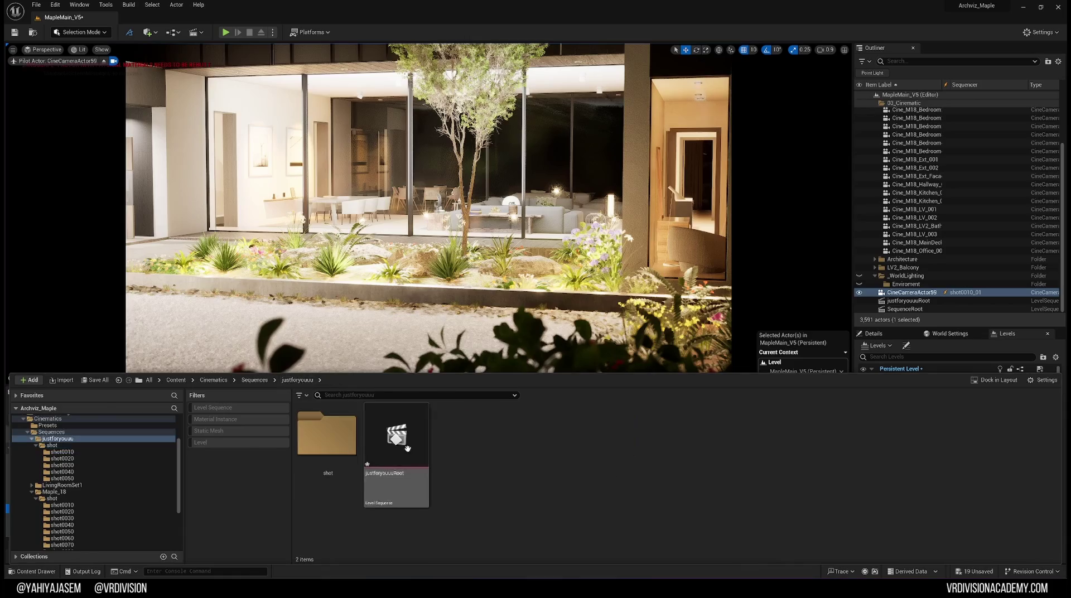
pyautogui.doubleClick(395, 438)
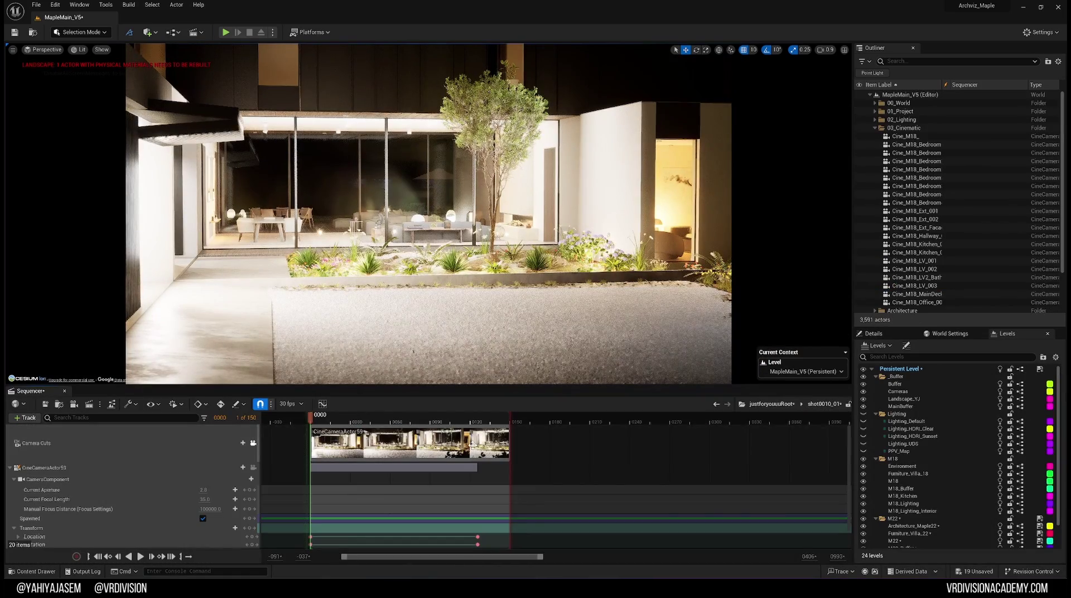
pyautogui.moveTo(319, 420); pyautogui.dragTo(355, 419)
pyautogui.scroll(-1, 449, 470)
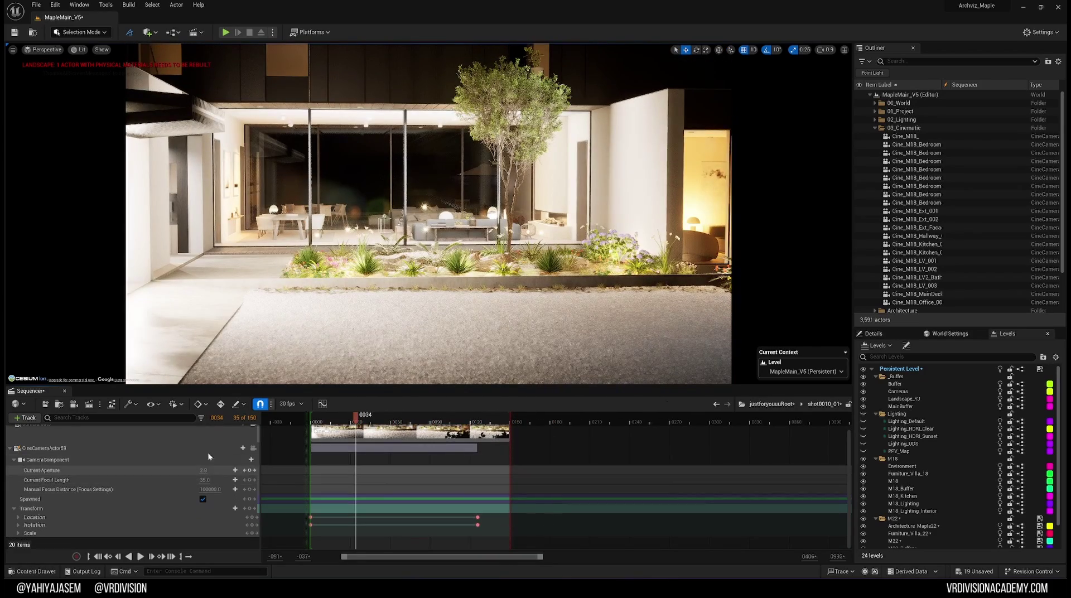
pyautogui.scroll(1, 161, 450)
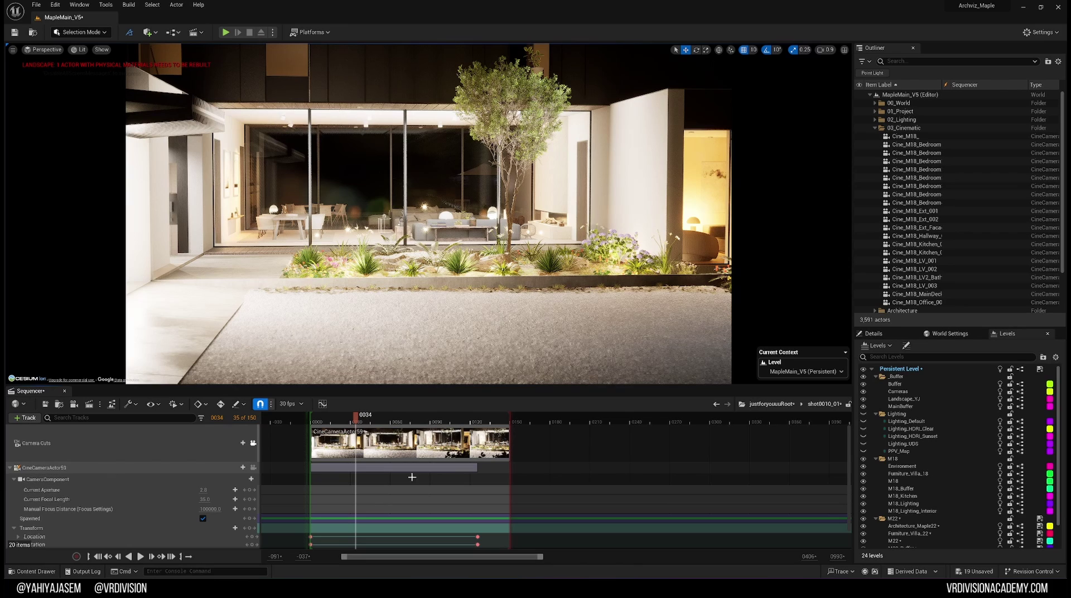
pyautogui.click(352, 467)
pyautogui.moveTo(360, 420); pyautogui.dragTo(401, 421)
# - Look briefly through the shot's camera, then open shot0010_01 on its own from the Content Browser
pyautogui.click(94, 468)
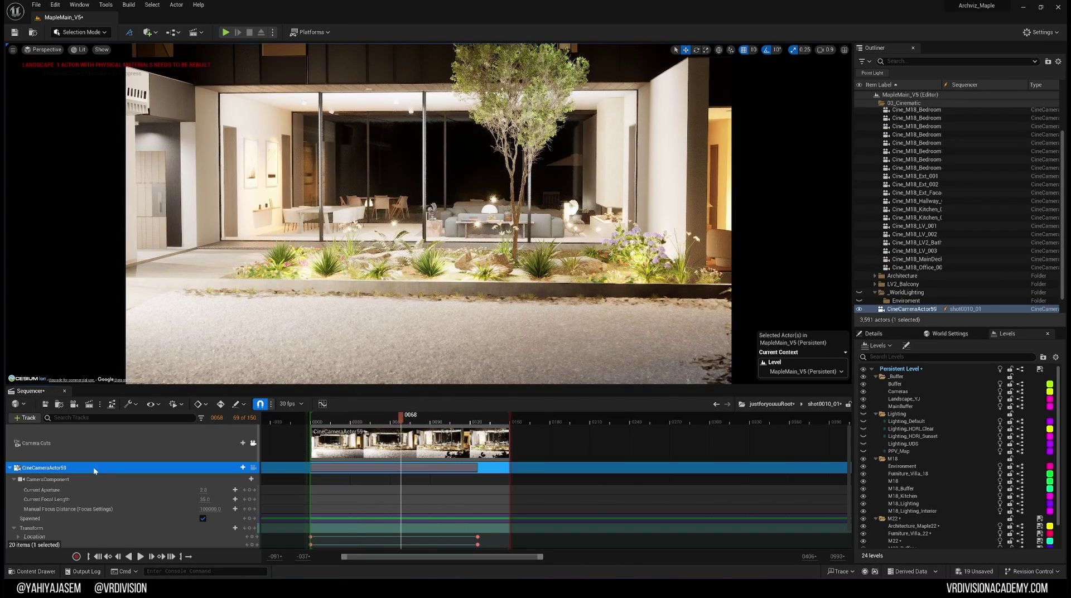
pyautogui.scroll(-1, 100, 469)
pyautogui.scroll(1, 101, 470)
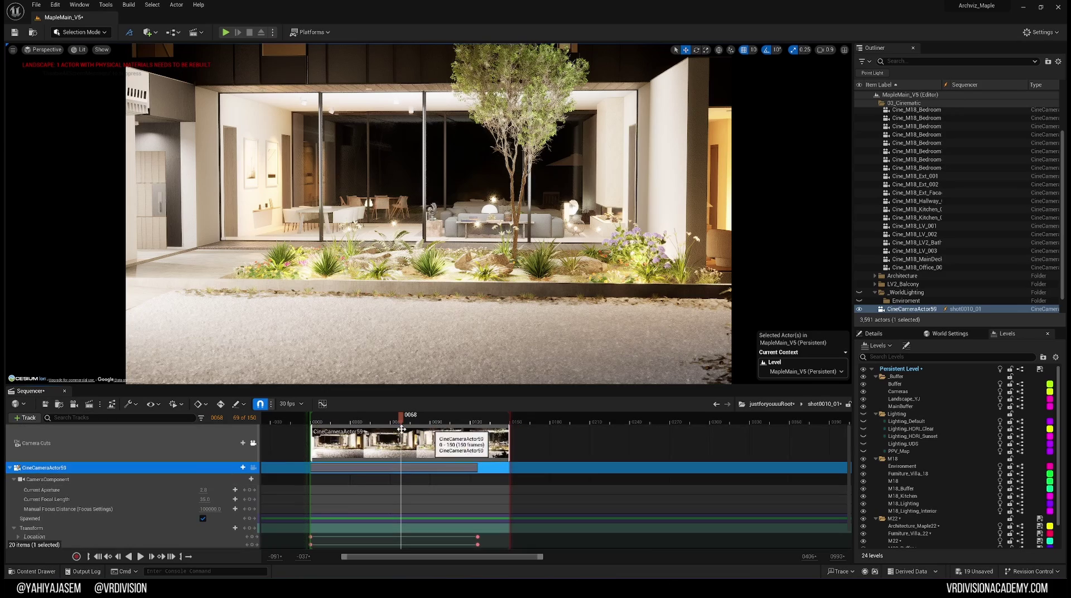
pyautogui.click(253, 468)
pyautogui.click(253, 467)
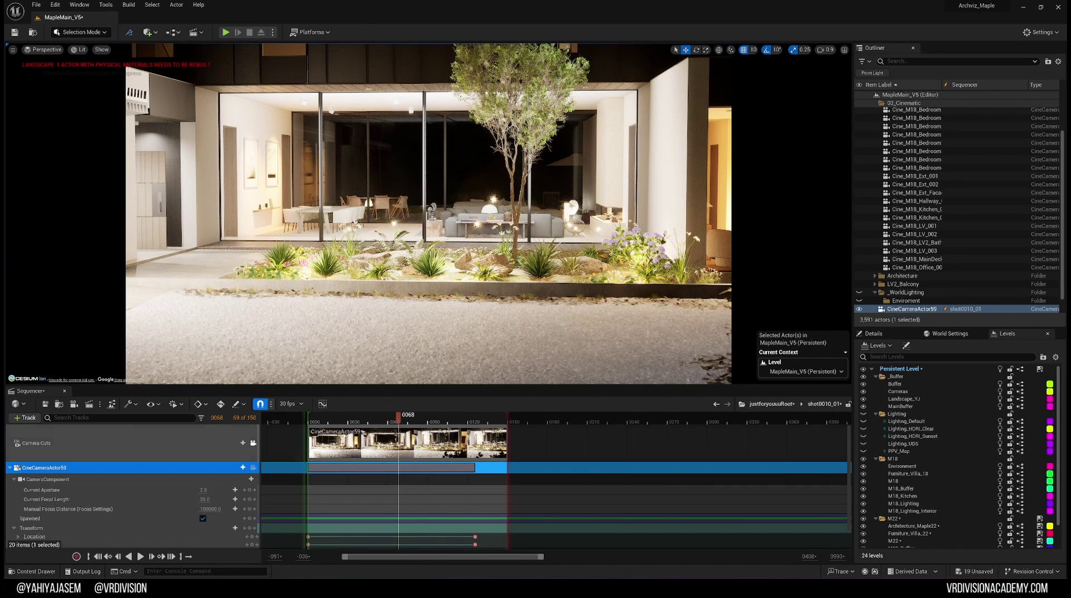
pyautogui.click(65, 407)
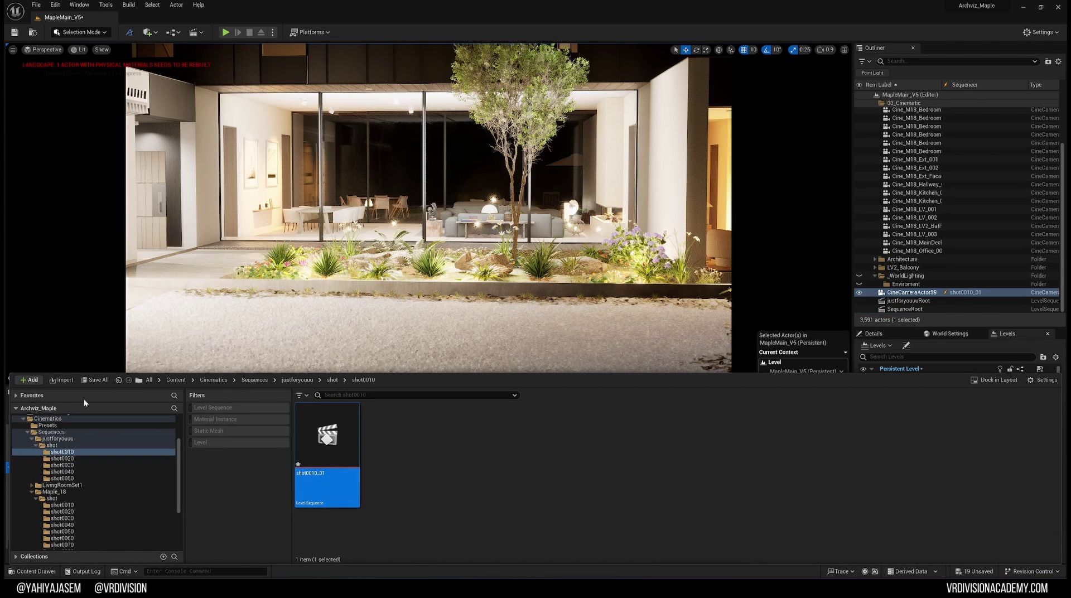
pyautogui.doubleClick(328, 435)
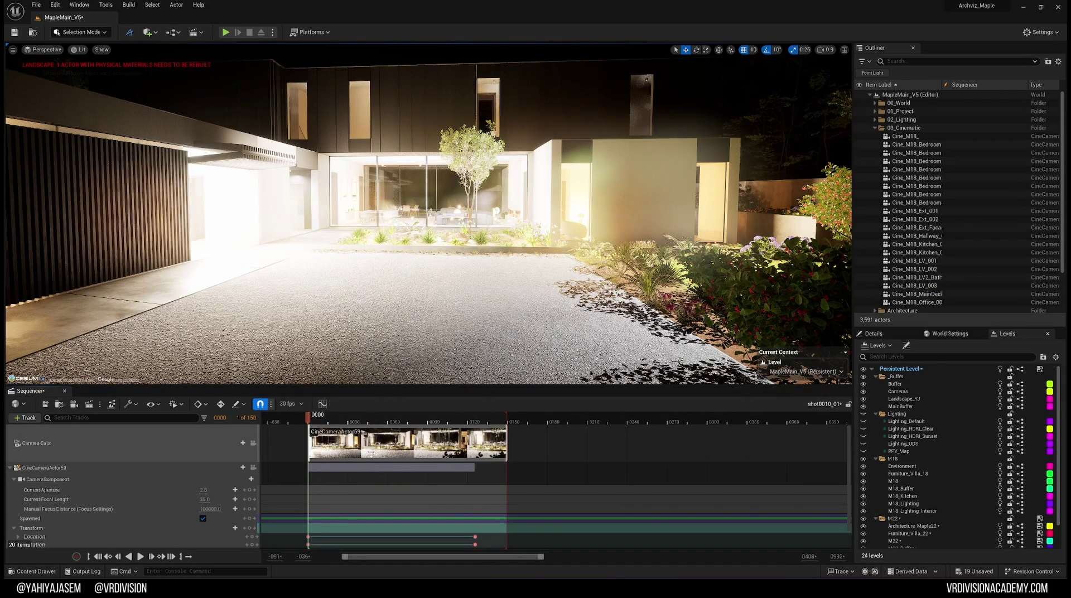
# - Extend the camera section to frame 150 and play the shot through the camera
pyautogui.scroll(-1, 450, 462)
pyautogui.moveTo(472, 448); pyautogui.dragTo(506, 447)
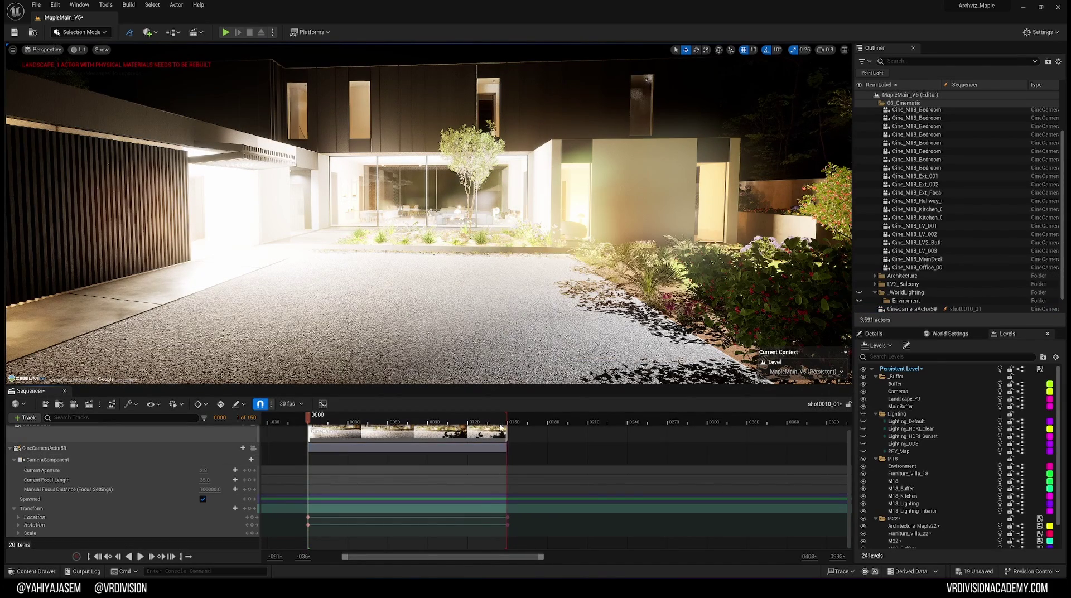
pyautogui.click(509, 422)
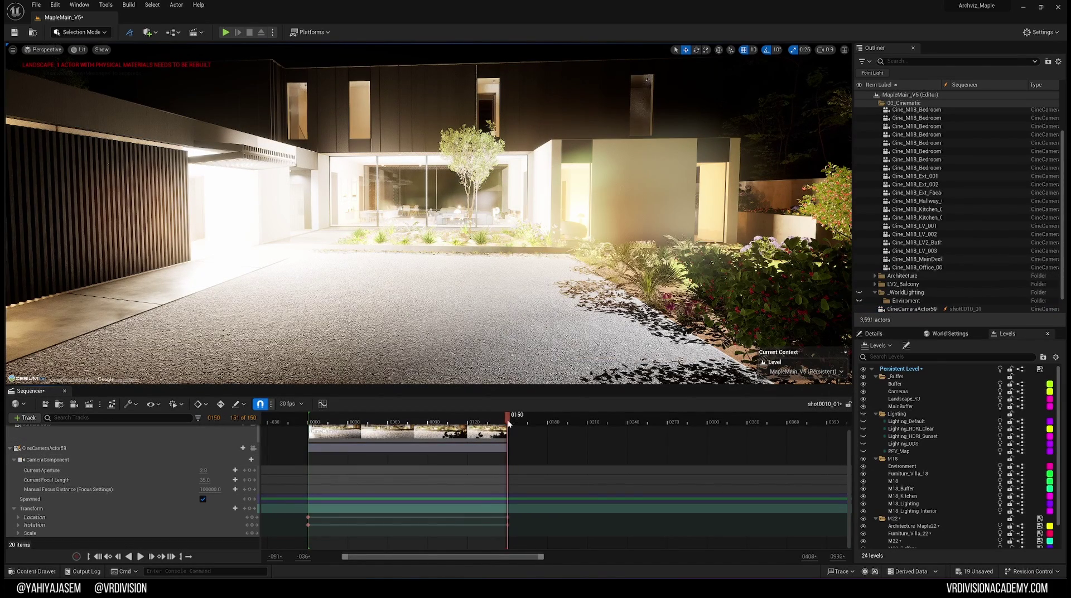
pyautogui.click(253, 448)
pyautogui.press('space')
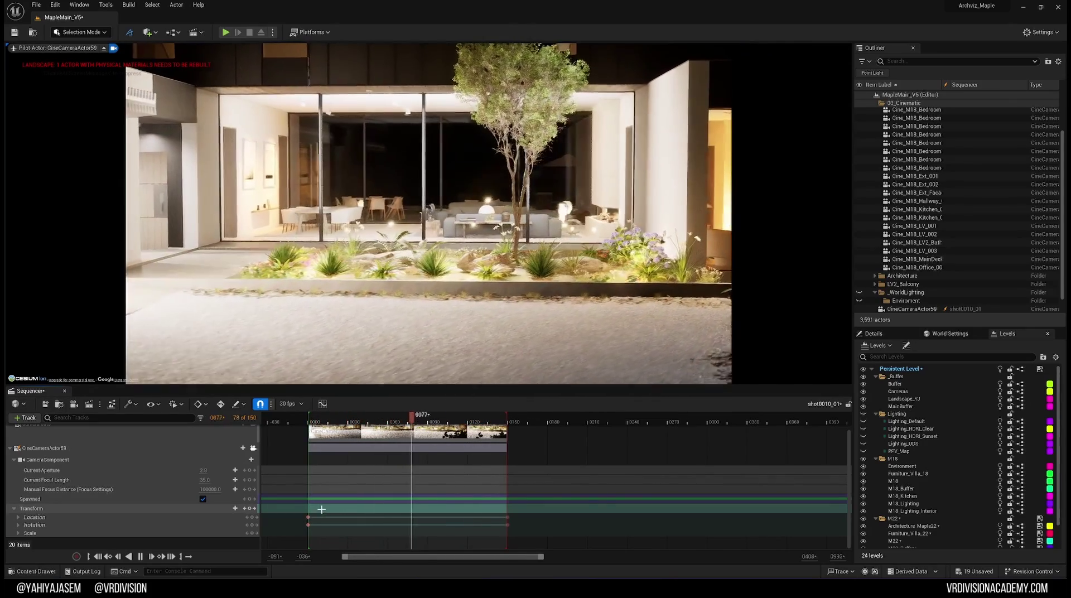
pyautogui.press('space')
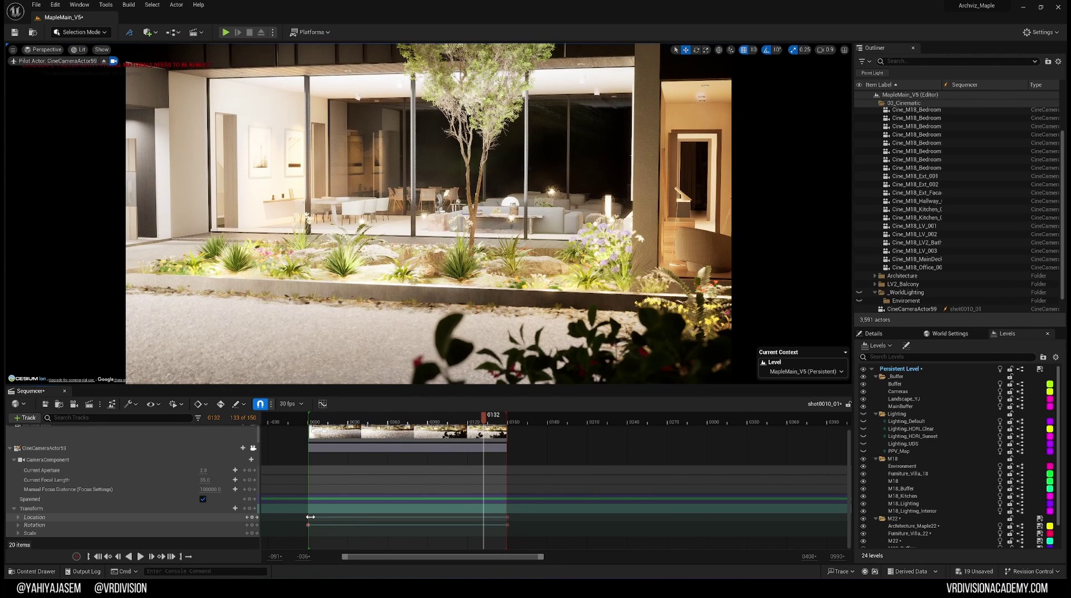
# - Set all the camera's Transform keys to linear interpolation
pyautogui.rightClick(309, 517)
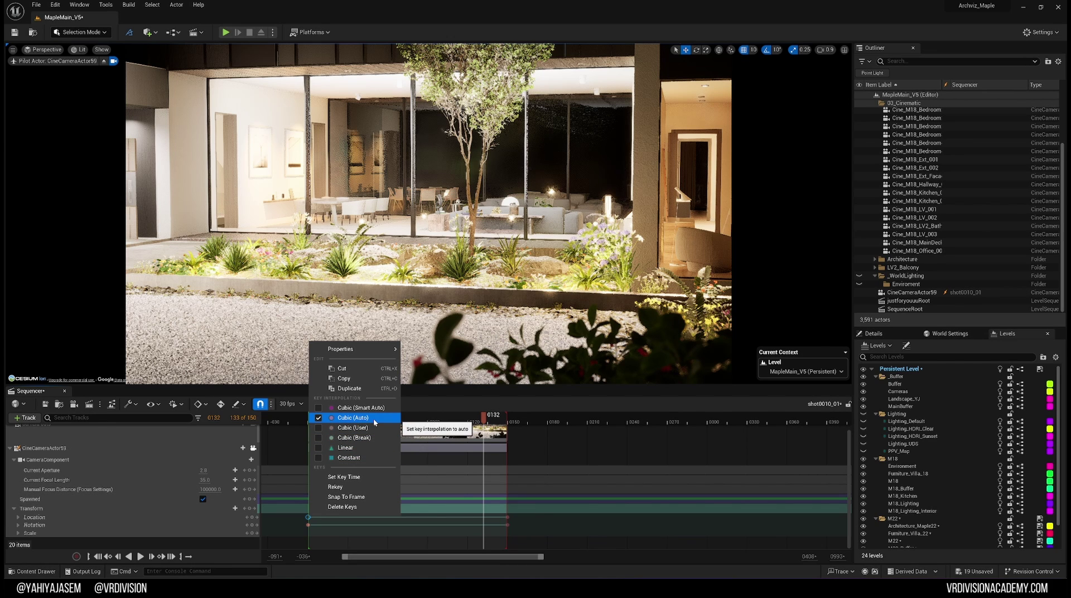
pyautogui.click(347, 448)
pyautogui.moveTo(543, 479); pyautogui.dragTo(289, 536)
pyautogui.press('4')
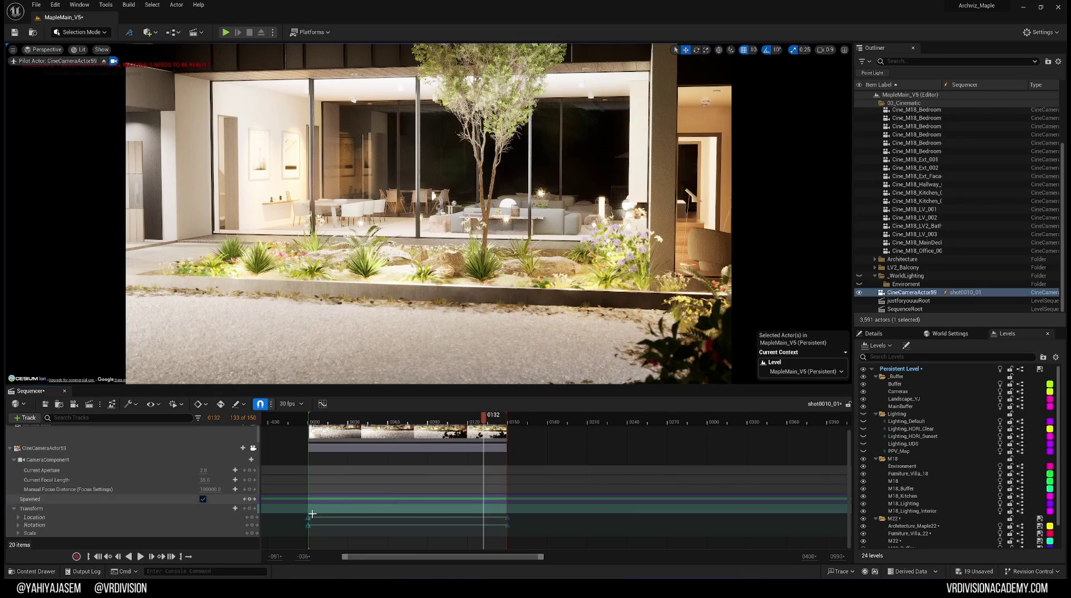
# - Replay the shot to check the constant-speed move and save the sequence
pyautogui.click(304, 422)
pyautogui.press('space')
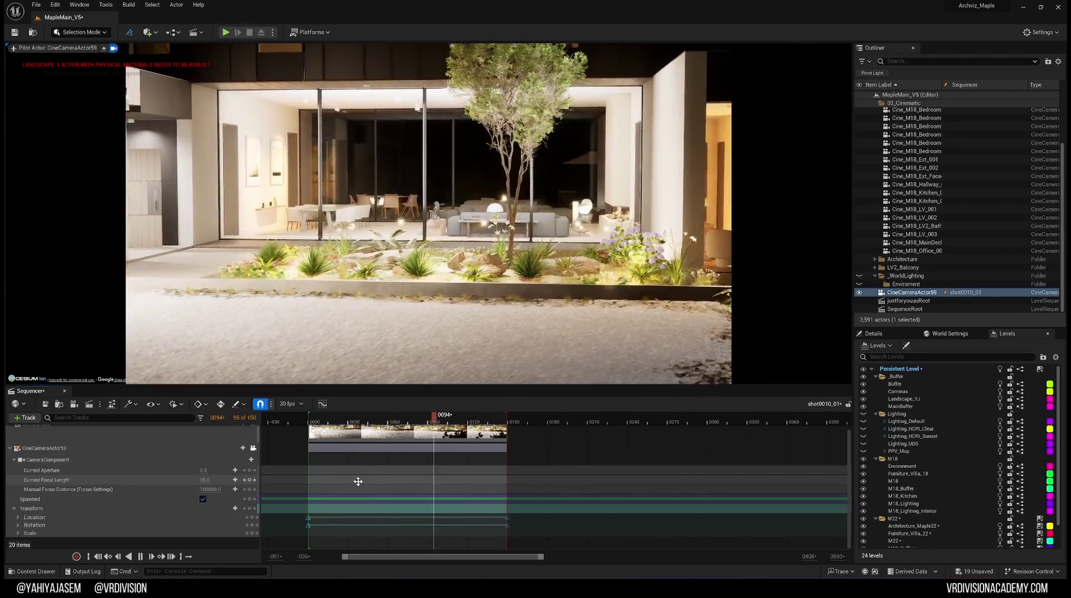
pyautogui.press('space')
pyautogui.hotkey('ctrl', 's')
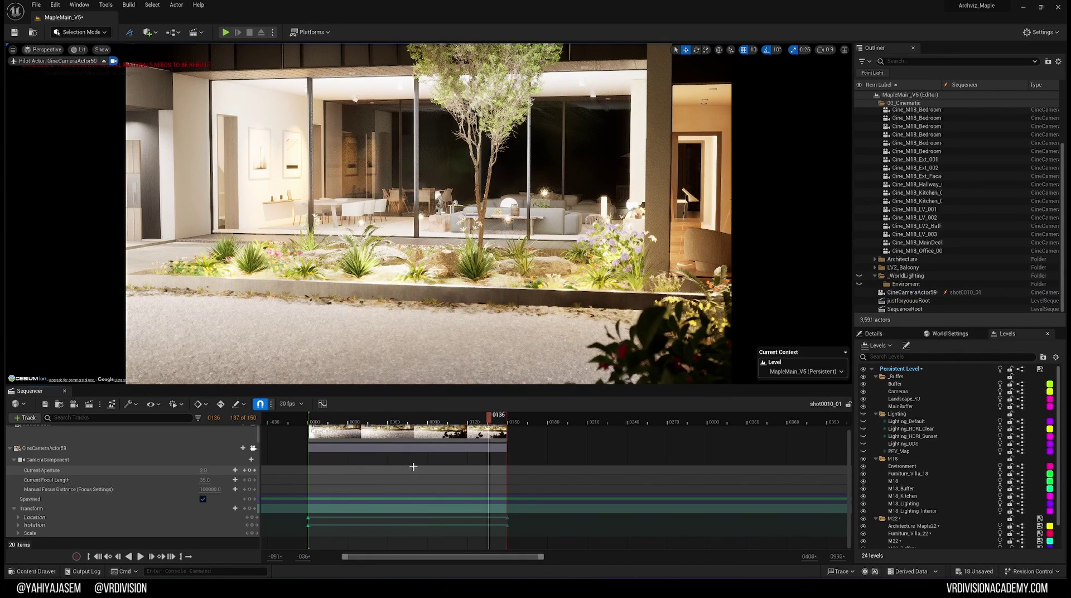
# - Switch the viewport to the Cinematic layout, play the shot, and bring up the Content Drawer
pyautogui.click(56, 51)
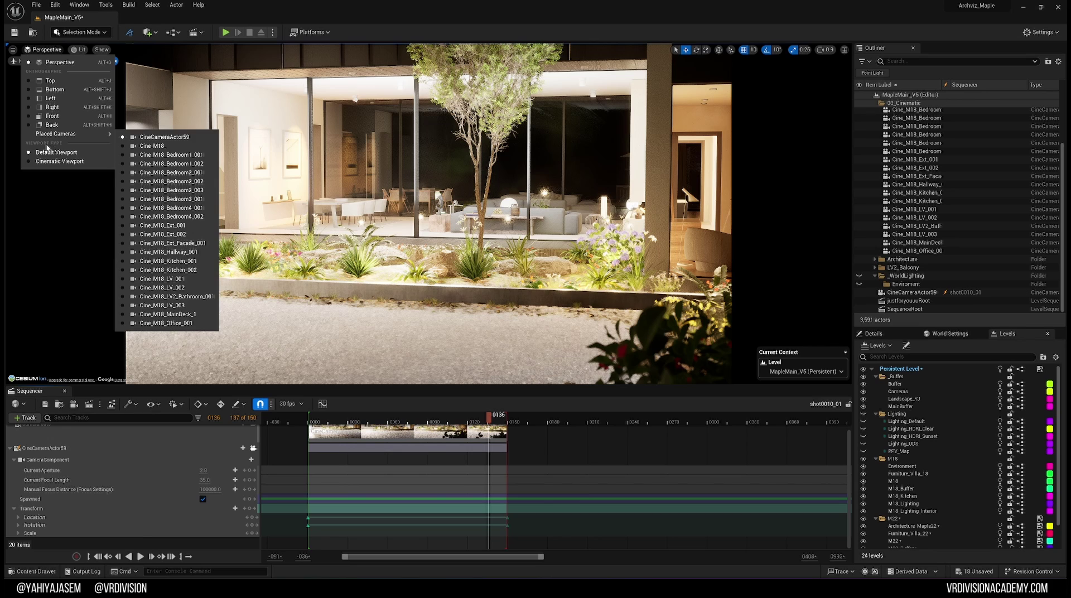
pyautogui.click(69, 165)
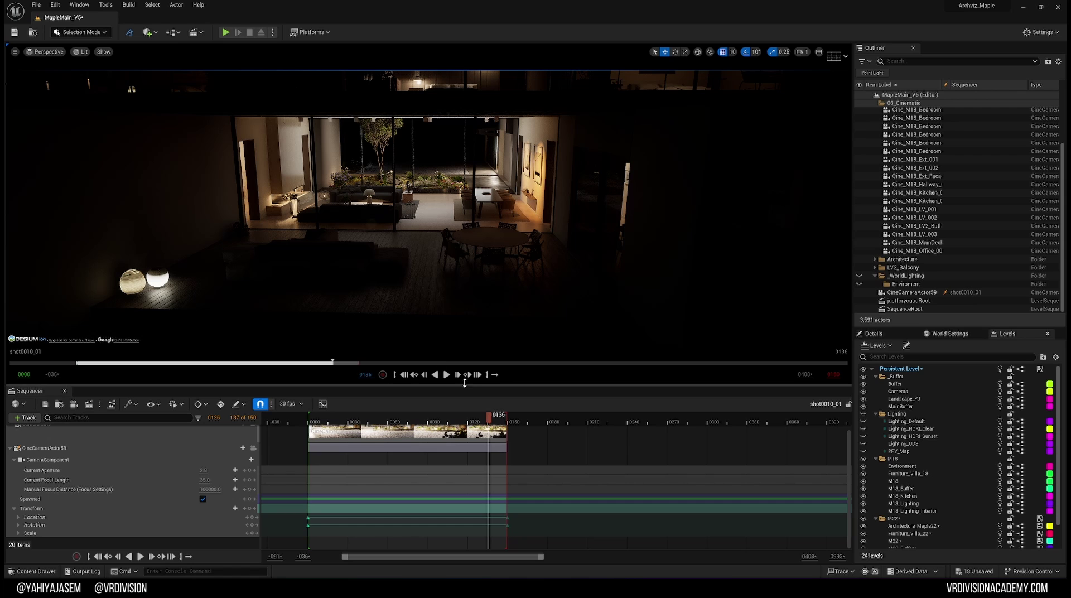
pyautogui.click(446, 375)
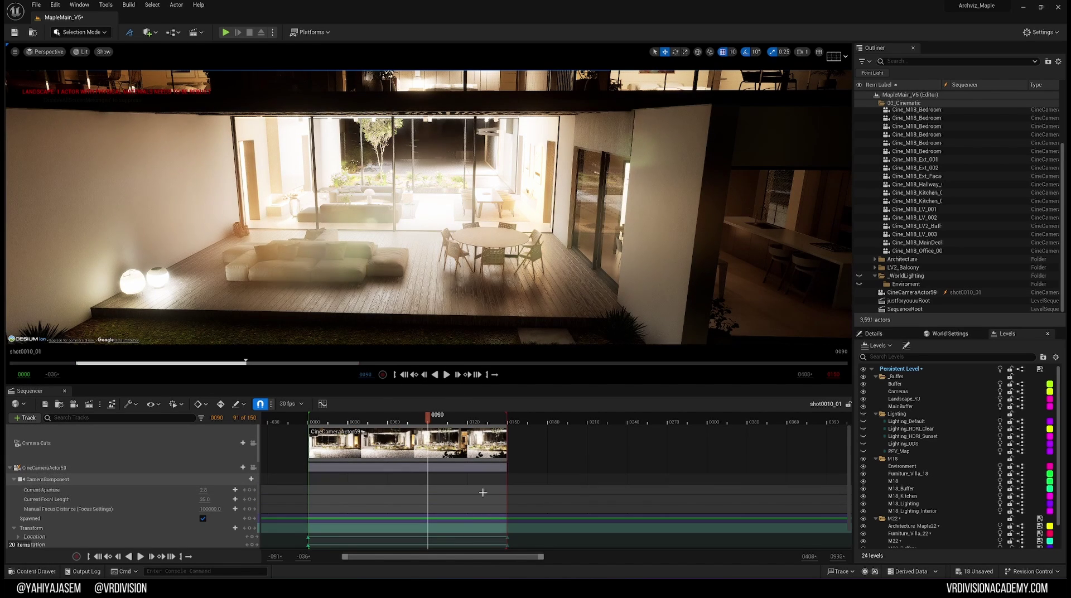
pyautogui.scroll(-1, 446, 488)
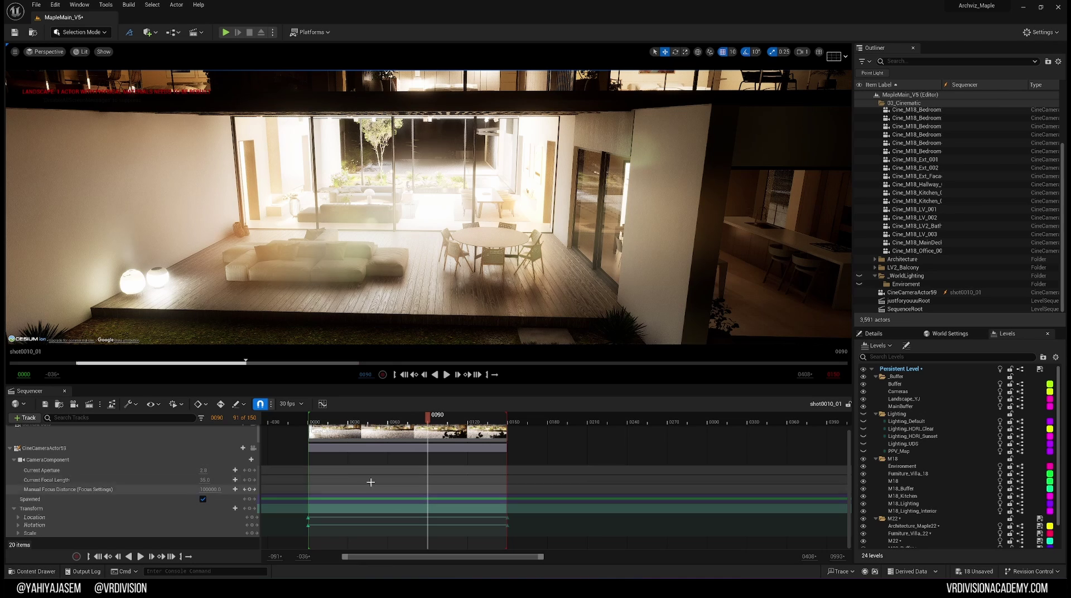
pyautogui.hotkey('ctrl', 'space')
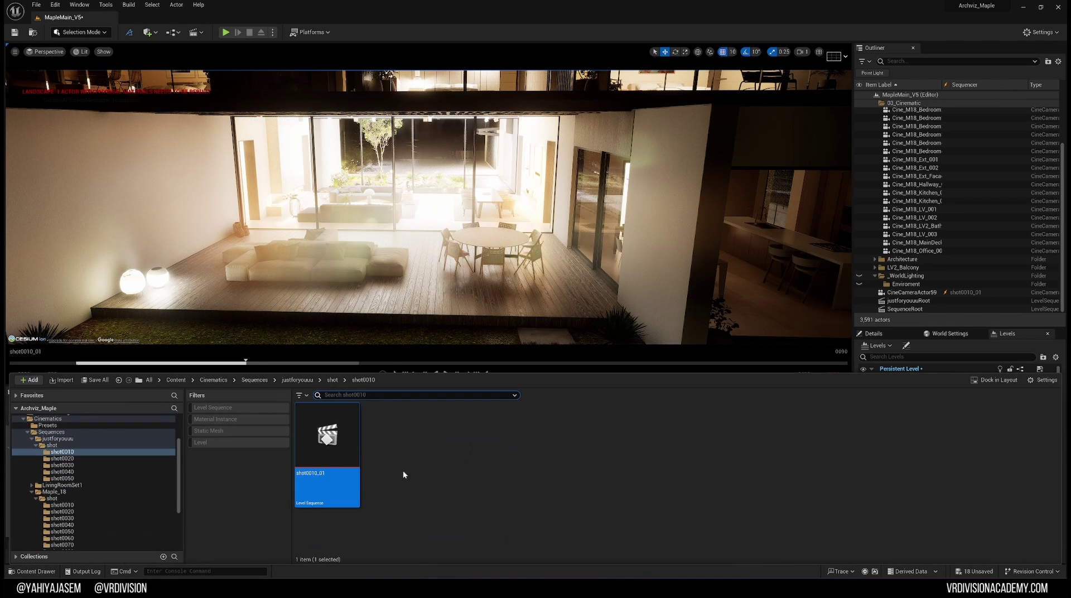
# - Float an enlarged Content Browser window beside the Sequencer
pyautogui.click(59, 499)
pyautogui.doubleClick(600, 457)
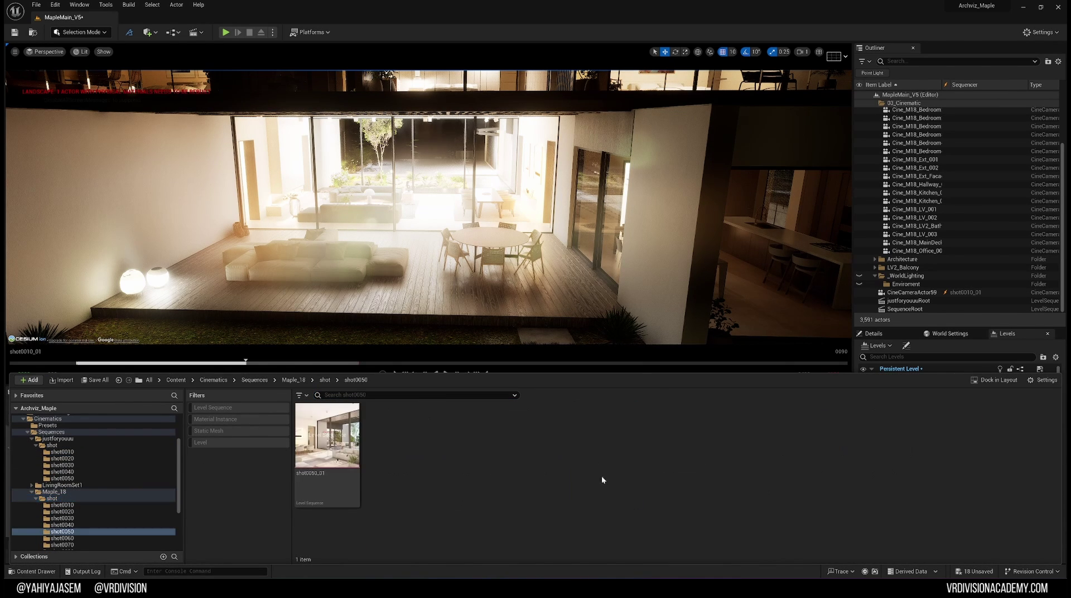
pyautogui.click(52, 498)
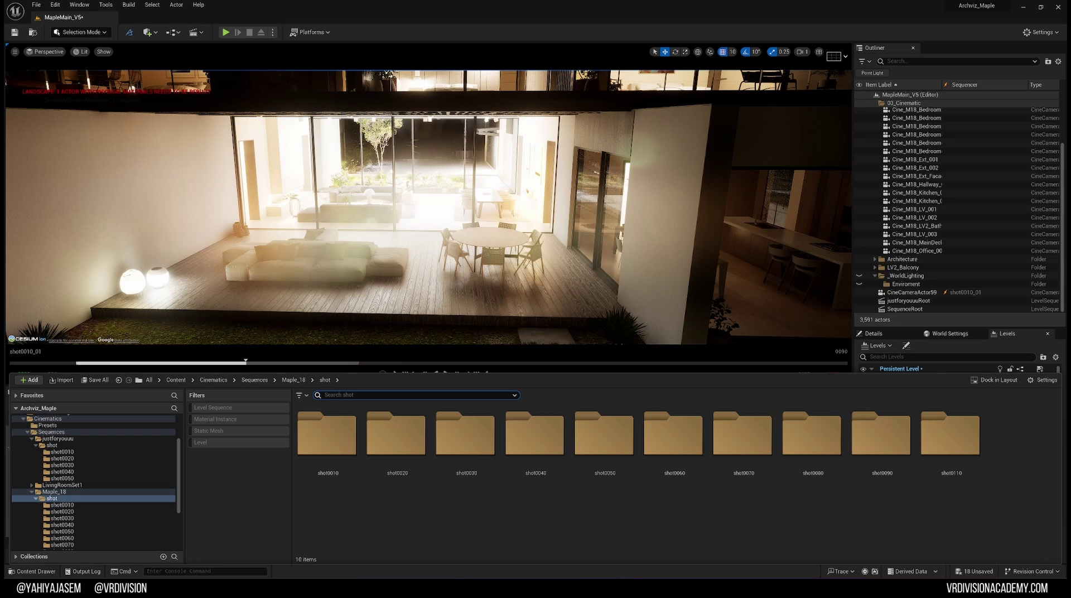
pyautogui.click(327, 441)
pyautogui.click(26, 390)
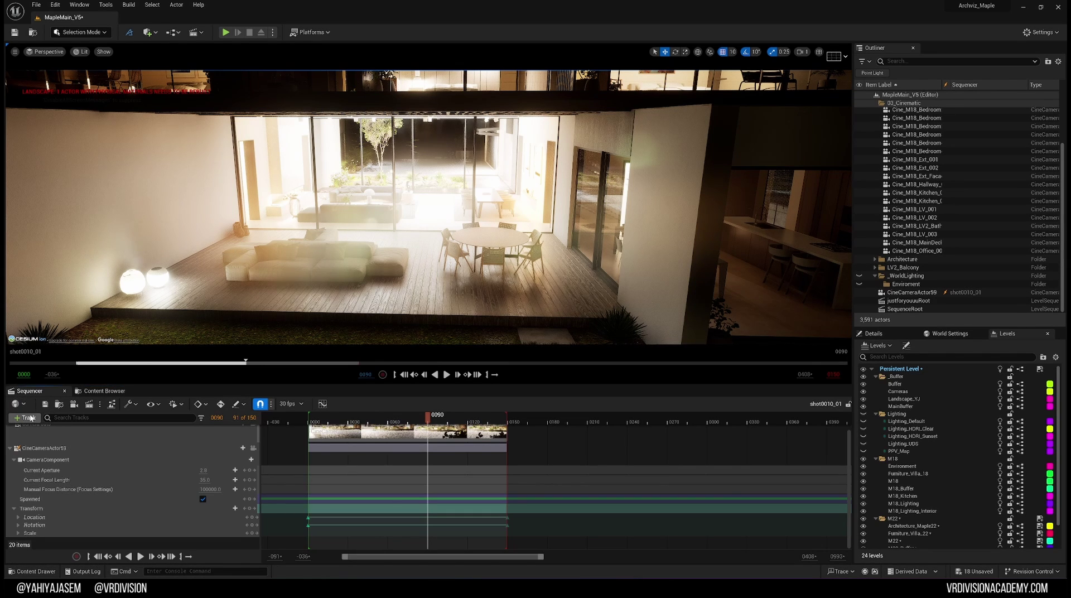
pyautogui.moveTo(94, 393); pyautogui.dragTo(139, 408)
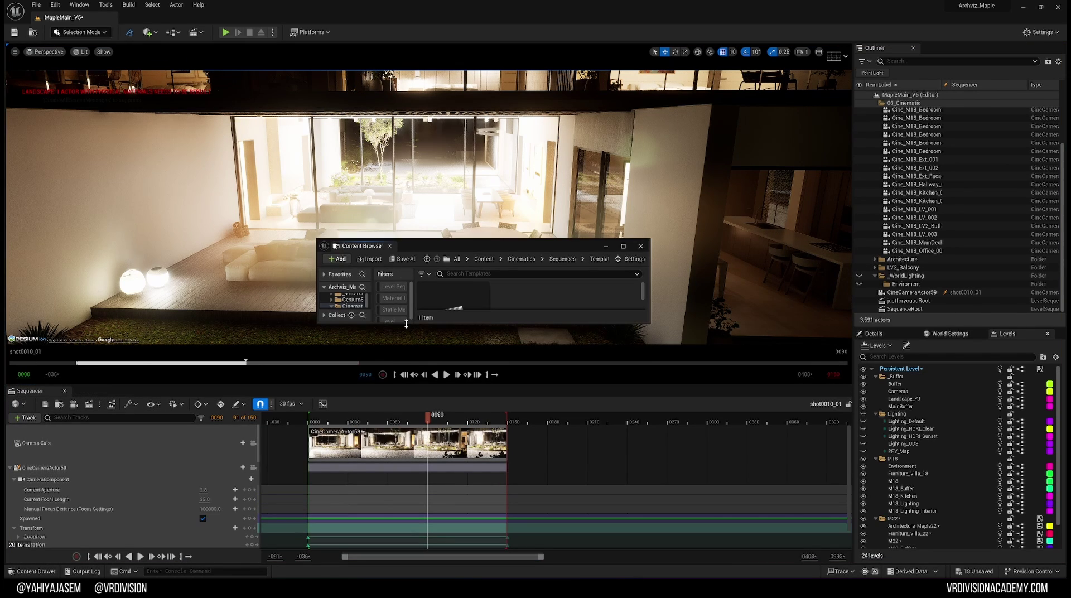
pyautogui.moveTo(406, 323); pyautogui.dragTo(406, 449)
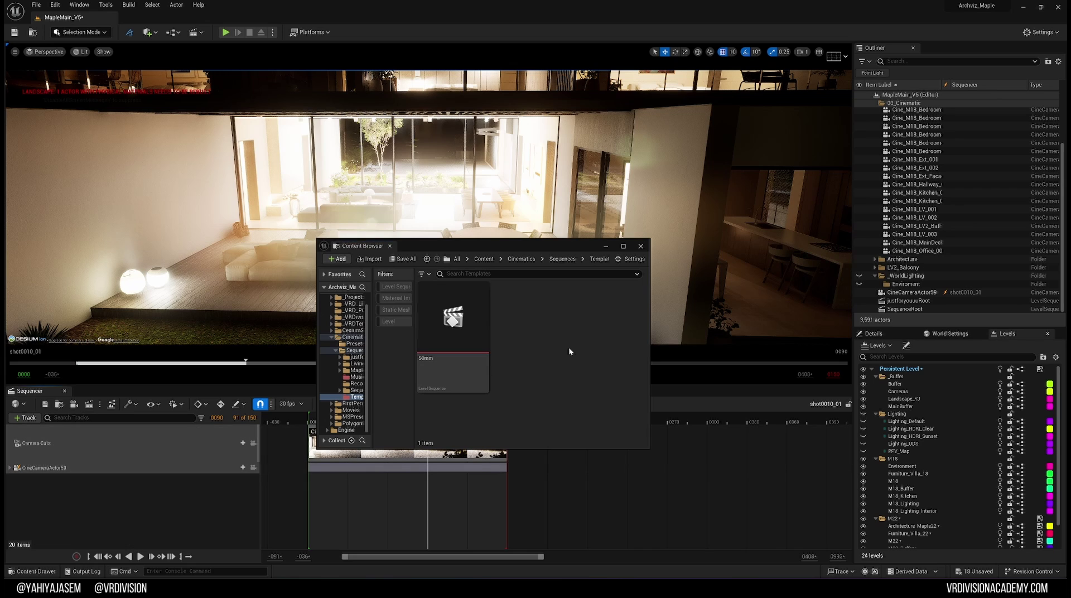
# - Add LV_Lighting as a subsequence and align its section with frame 0
pyautogui.write('LV_Lighting')
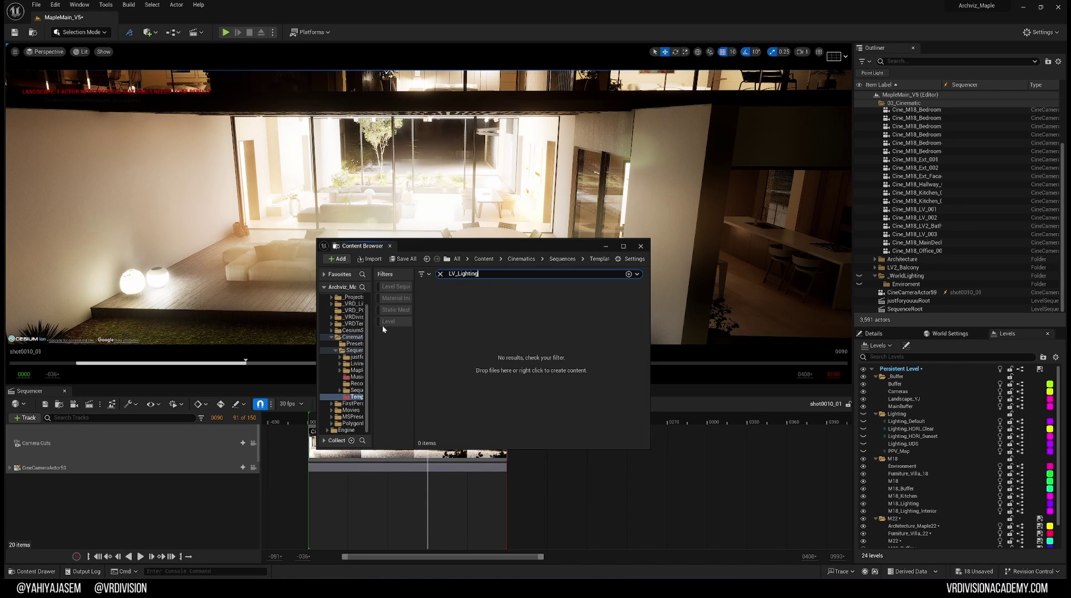
pyautogui.click(347, 337)
pyautogui.moveTo(452, 334); pyautogui.dragTo(193, 502)
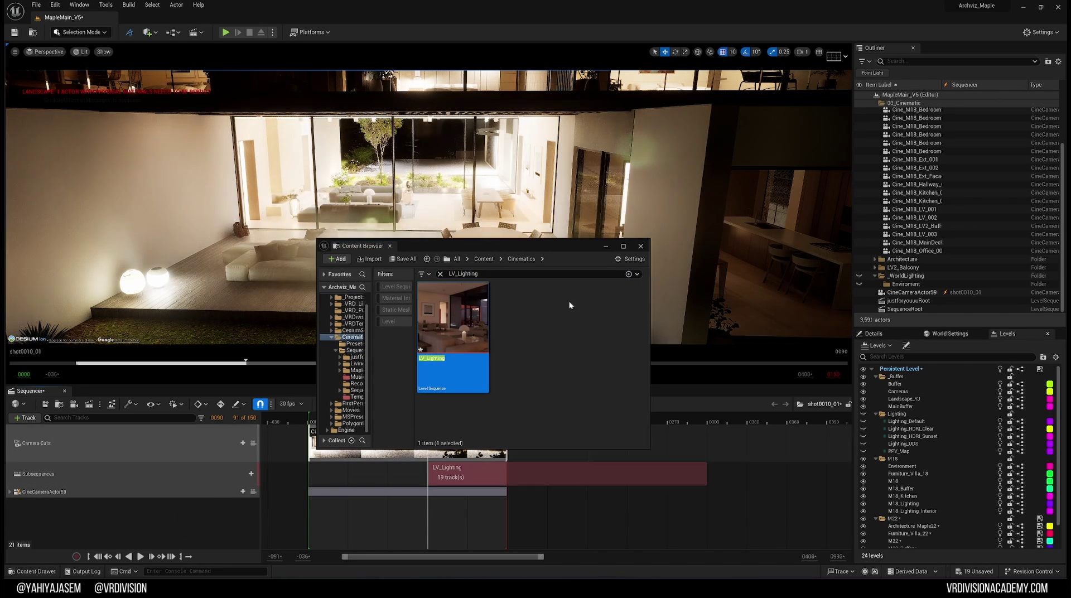
pyautogui.click(640, 246)
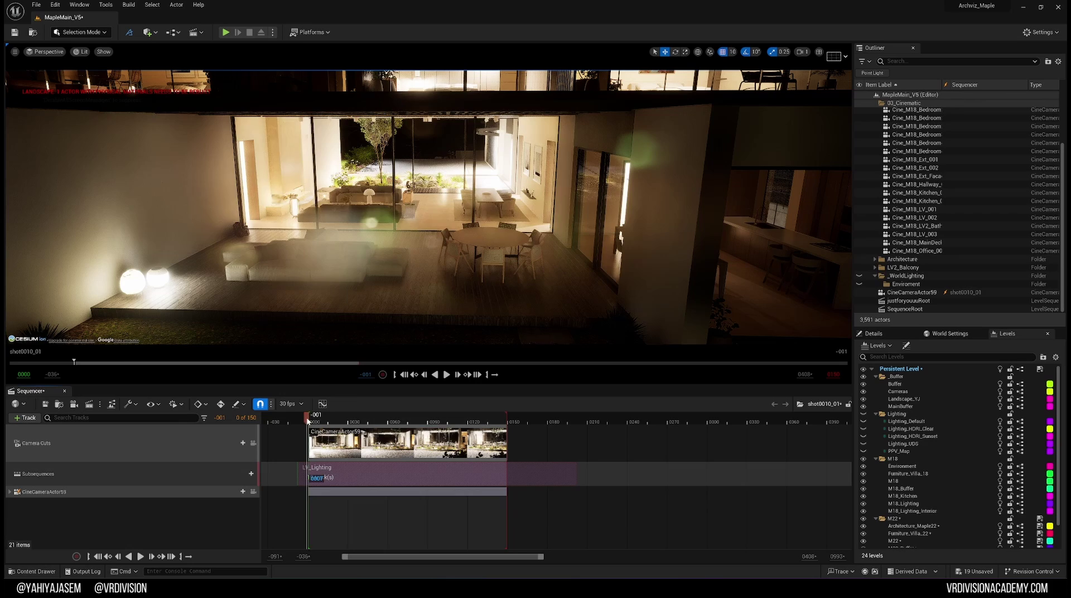
pyautogui.moveTo(309, 421); pyautogui.dragTo(498, 423)
# - Preview the shot backward through its camera, then bring up the track-type list
pyautogui.click(253, 443)
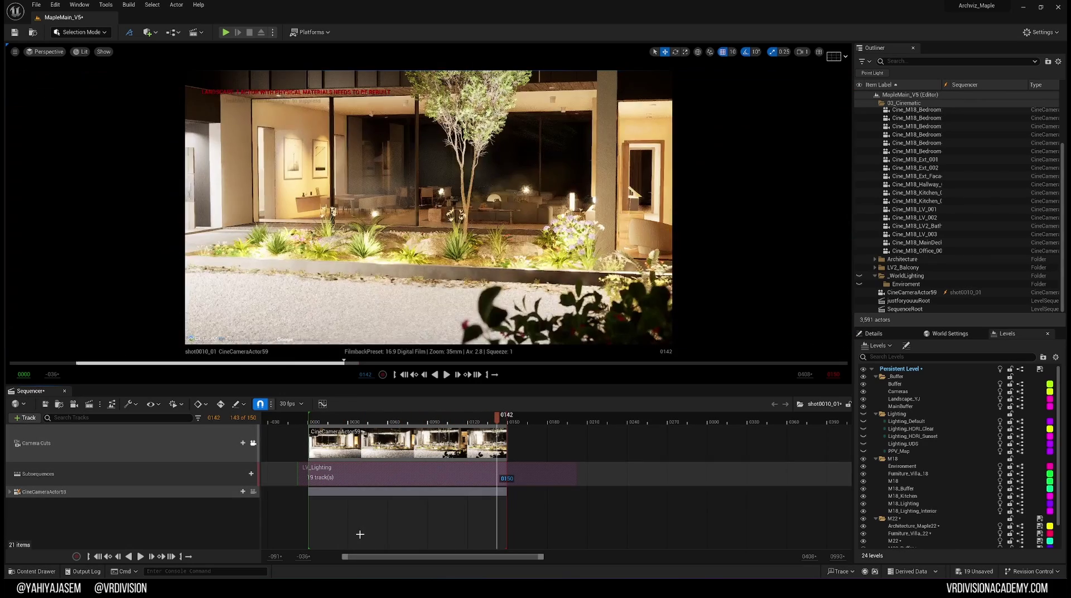
pyautogui.click(360, 533)
pyautogui.press('j')
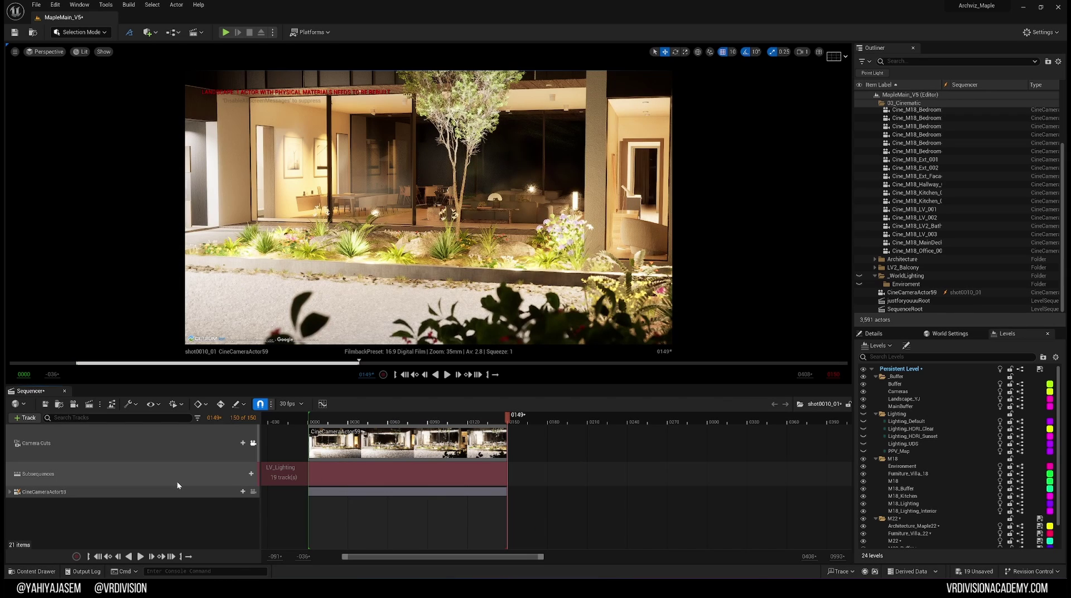
pyautogui.click(27, 417)
pyautogui.moveTo(50, 434)
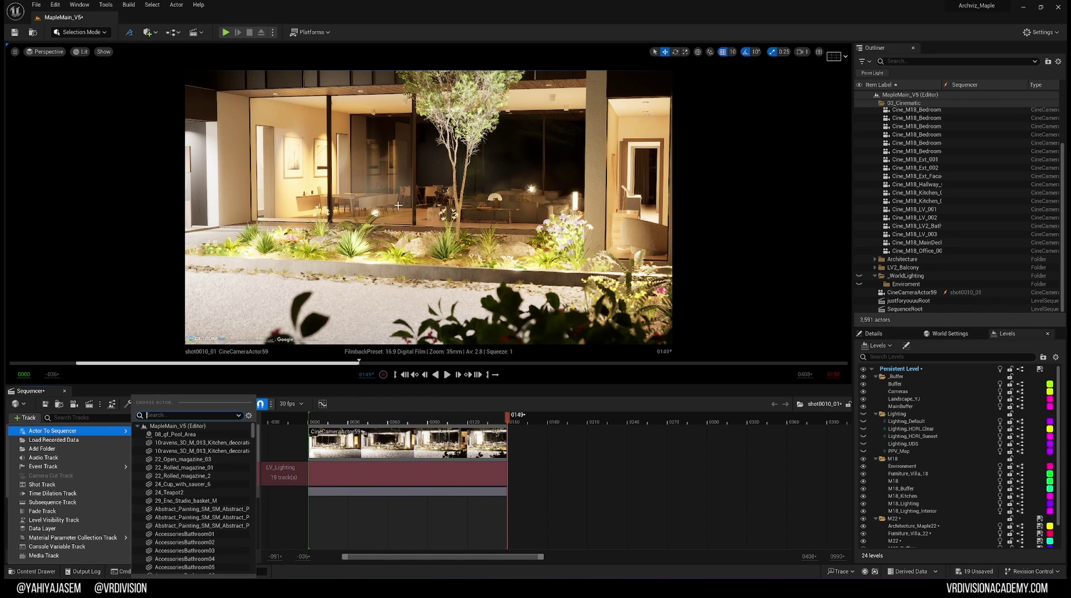
pyautogui.scroll(-20, 203, 488)
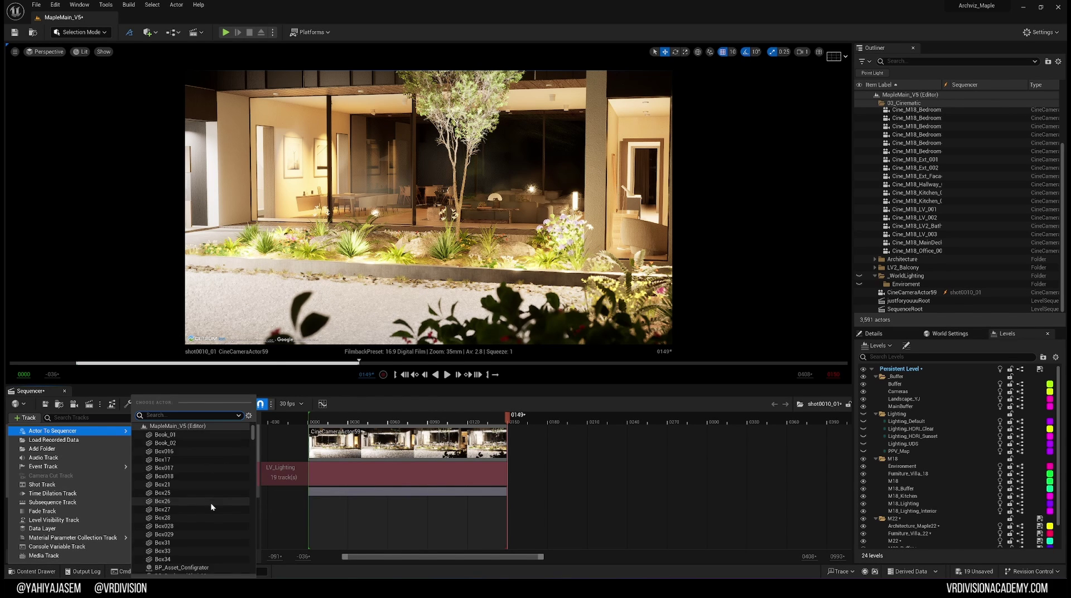
pyautogui.click(429, 506)
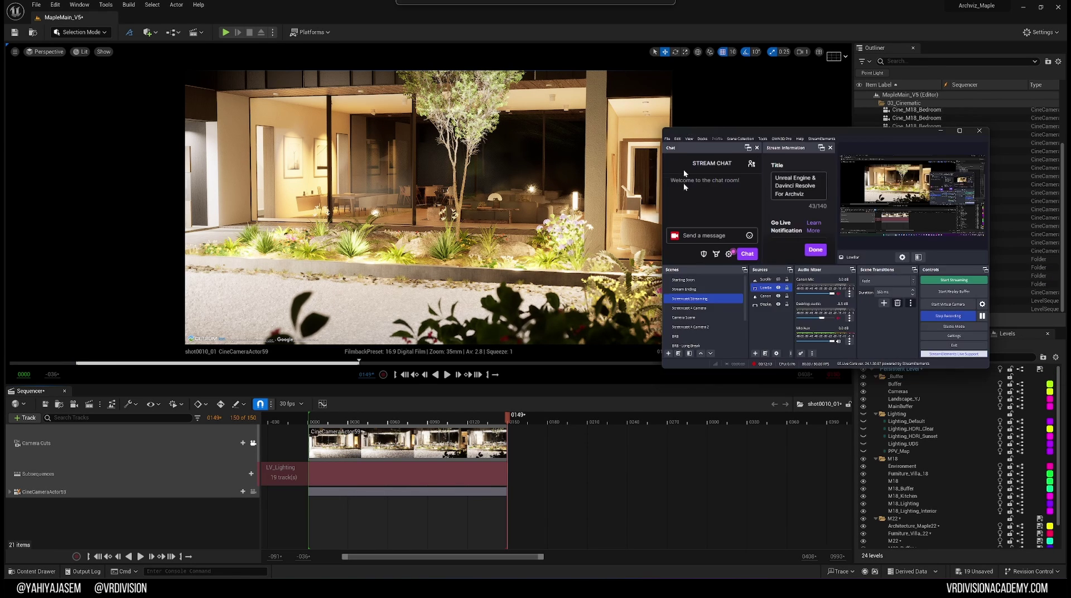
# - Widen the timeline's visible range and toggle the Content Drawer, clearing the scene selection
pyautogui.moveTo(683, 129); pyautogui.dragTo(694, 129)
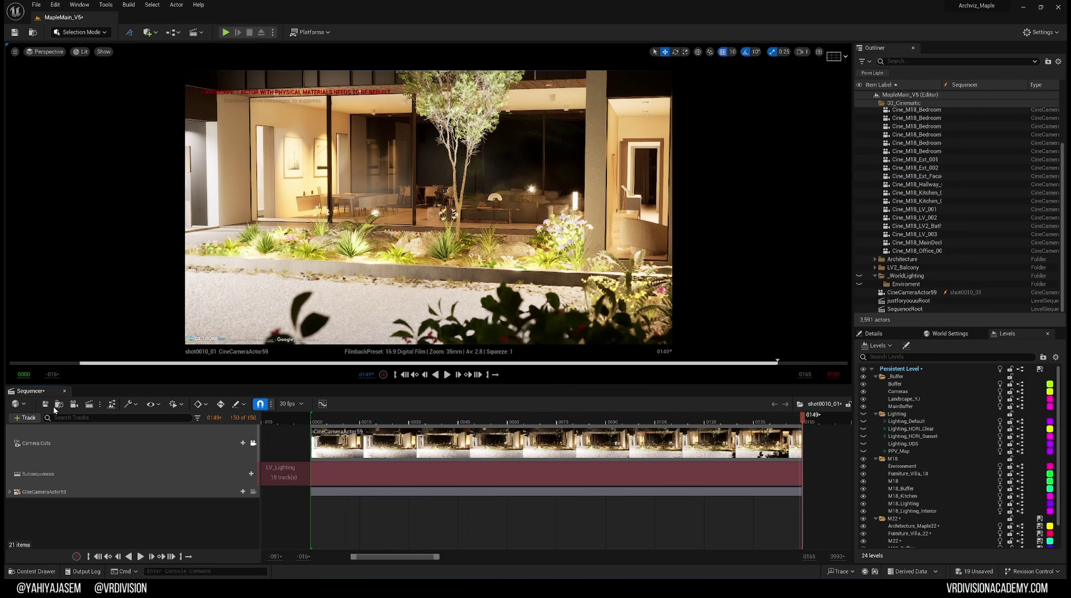
pyautogui.moveTo(436, 557); pyautogui.dragTo(501, 557)
pyautogui.hotkey('ctrl', 'space')
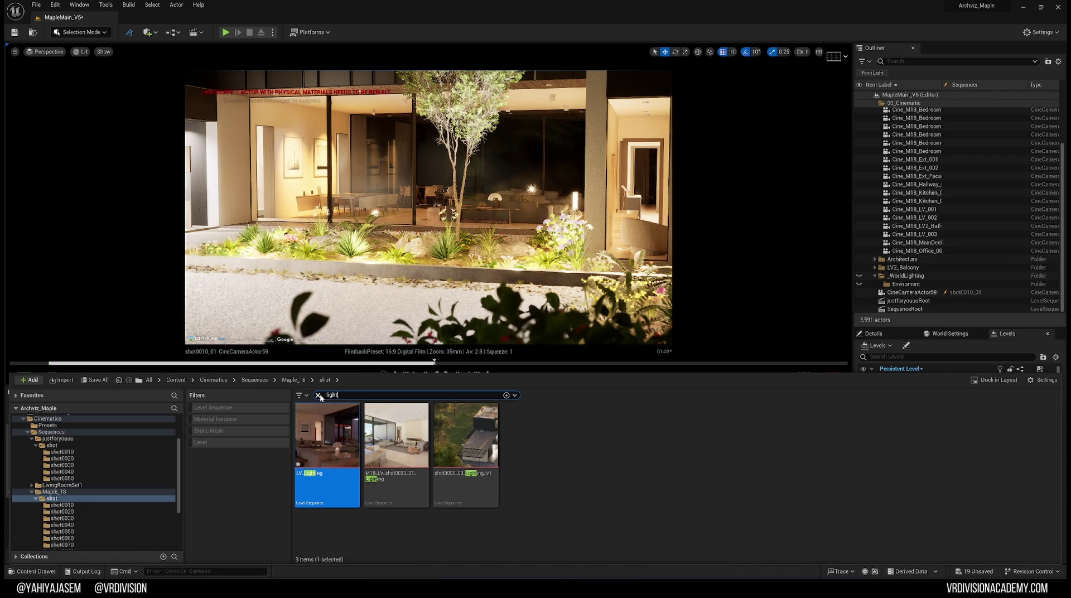
pyautogui.hotkey('ctrl', 'space')
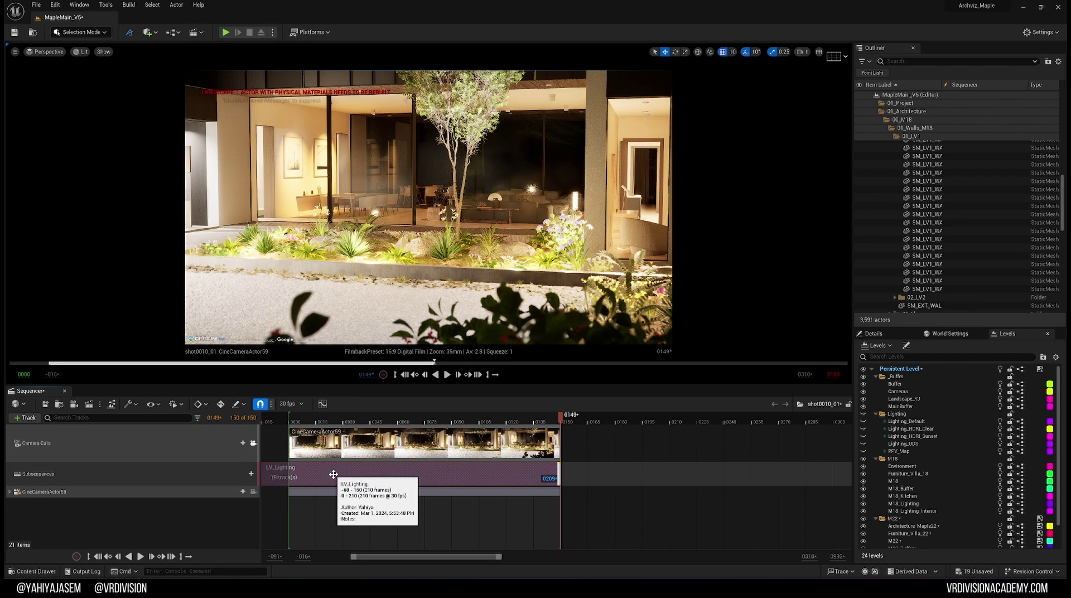
pyautogui.click(540, 268)
pyautogui.press('Escape')
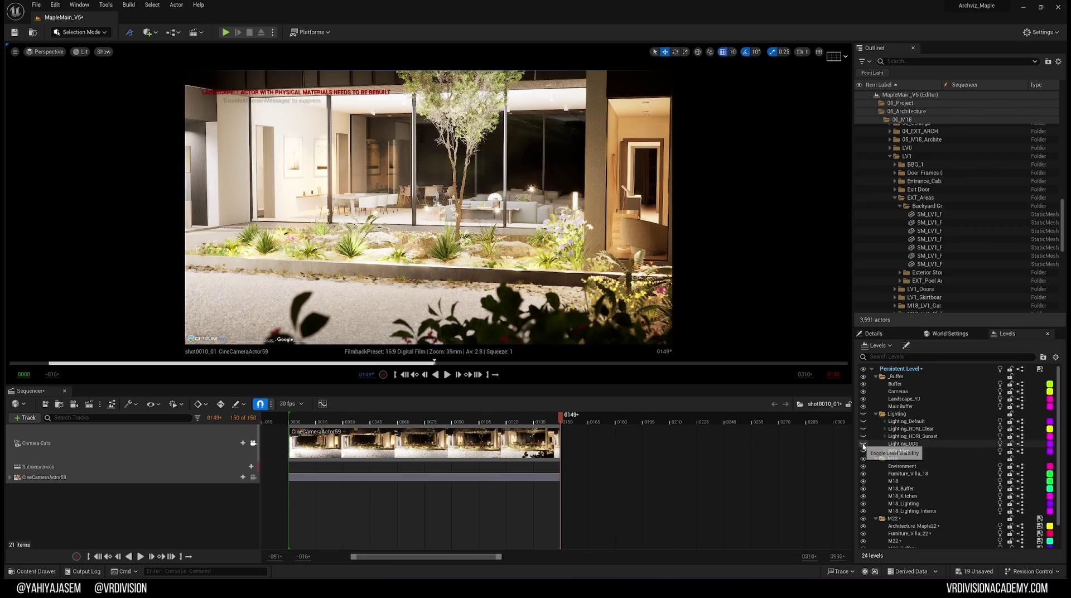
# - Show the Lighting_UDS daylight level, restore the LV_Lighting section, and save the sequence
pyautogui.click(863, 444)
pyautogui.hotkey('ctrl', 'z')
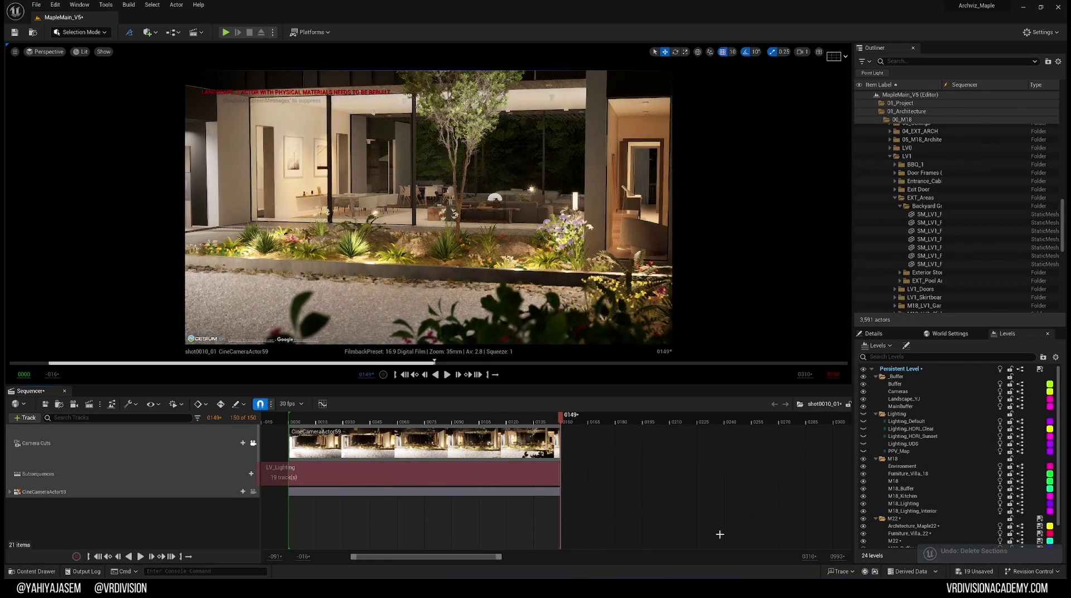
pyautogui.click(863, 444)
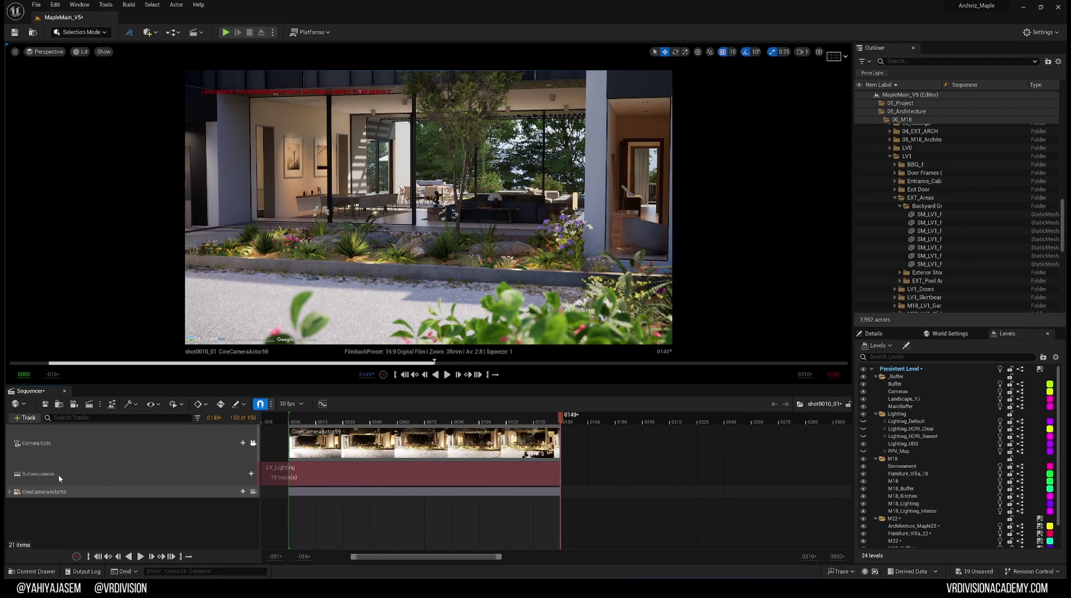
pyautogui.click(45, 404)
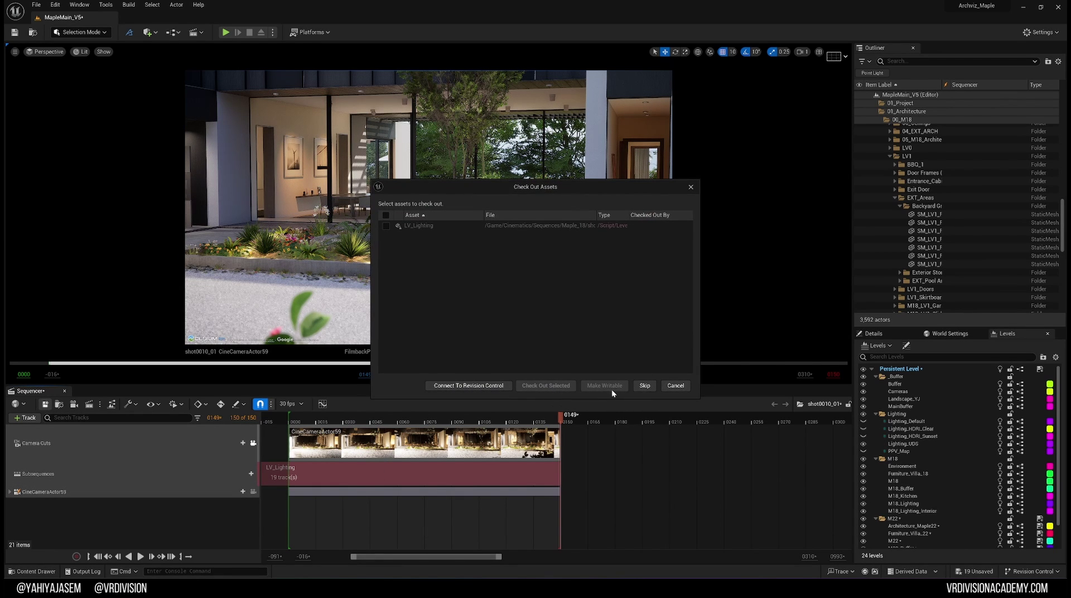
# - Skip the check-out prompt, duplicate shot0010_01 as shot0010_02, and open it with the camera track expanded
pyautogui.click(664, 385)
pyautogui.click(59, 404)
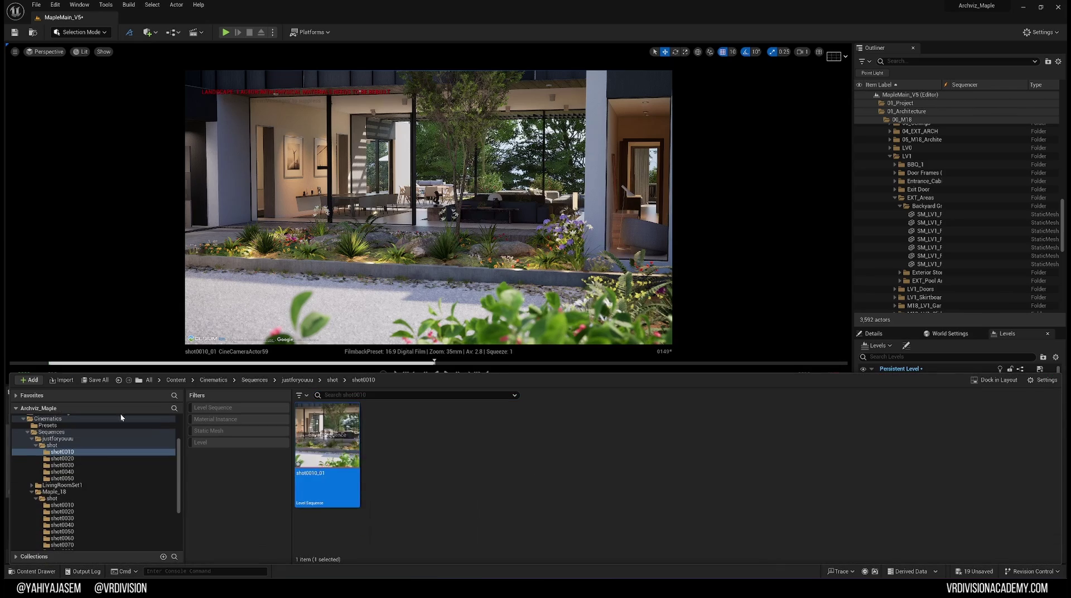
pyautogui.rightClick(333, 447)
pyautogui.click(376, 296)
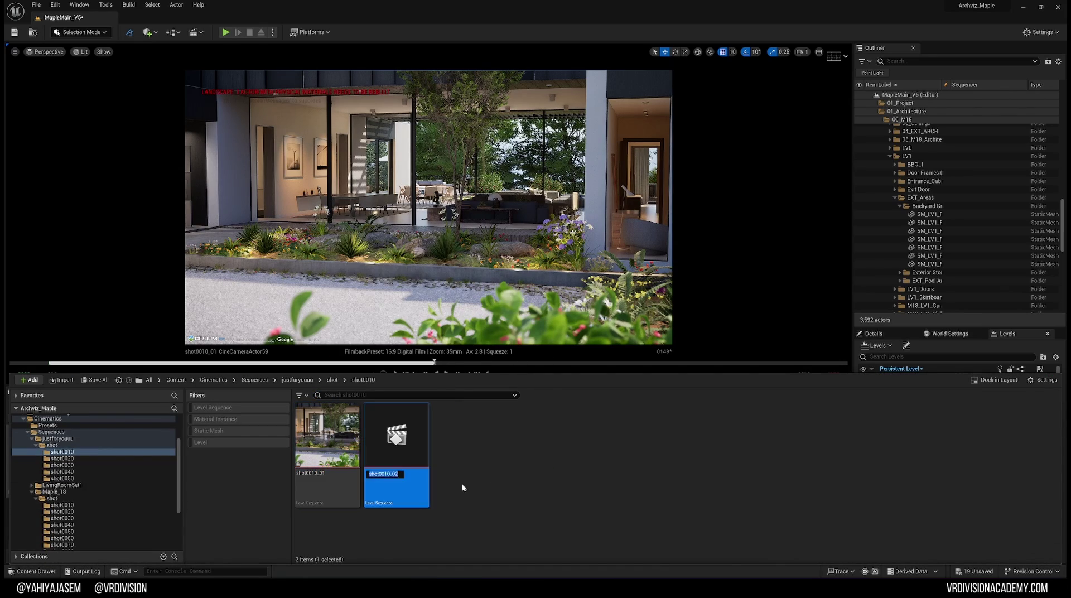
pyautogui.doubleClick(407, 446)
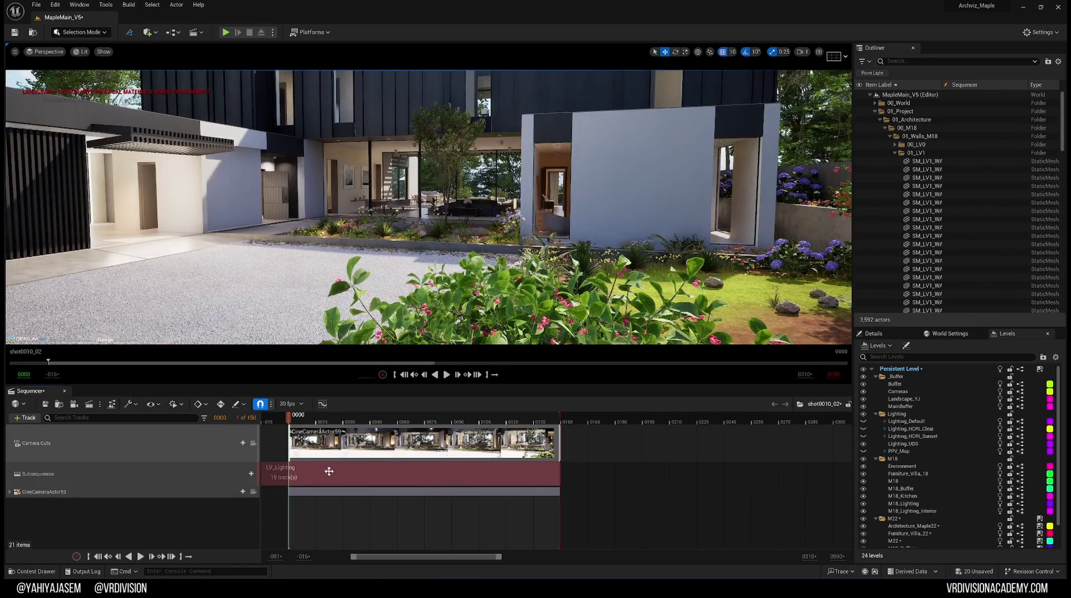
pyautogui.click(10, 491)
# - Delete the camera keys at the shot's end, reselecting the frame-0 key
pyautogui.scroll(-3, 134, 500)
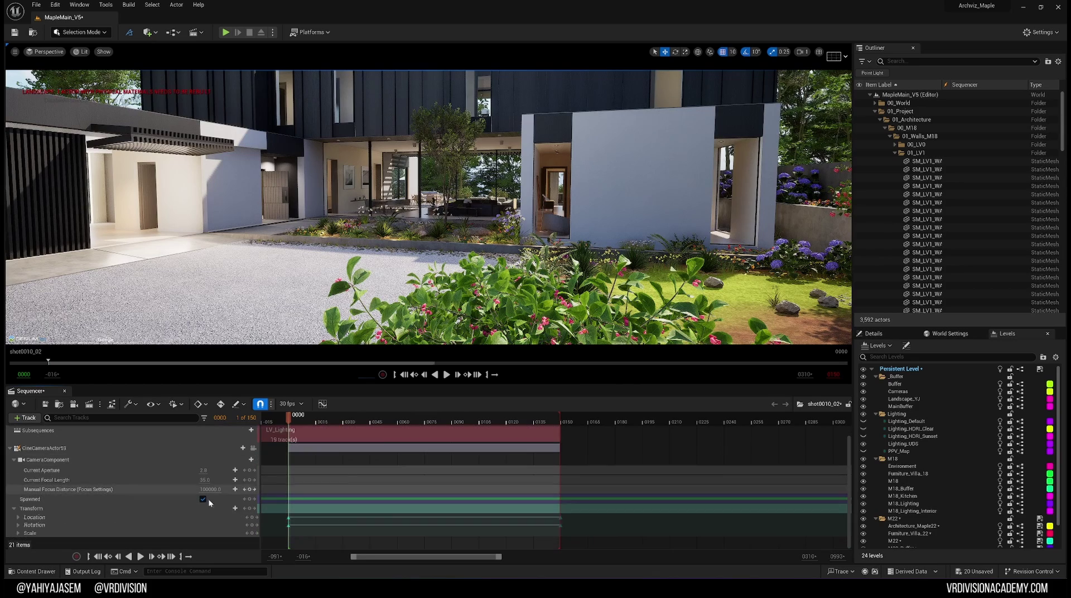
pyautogui.click(290, 517)
pyautogui.moveTo(576, 528); pyautogui.dragTo(525, 511)
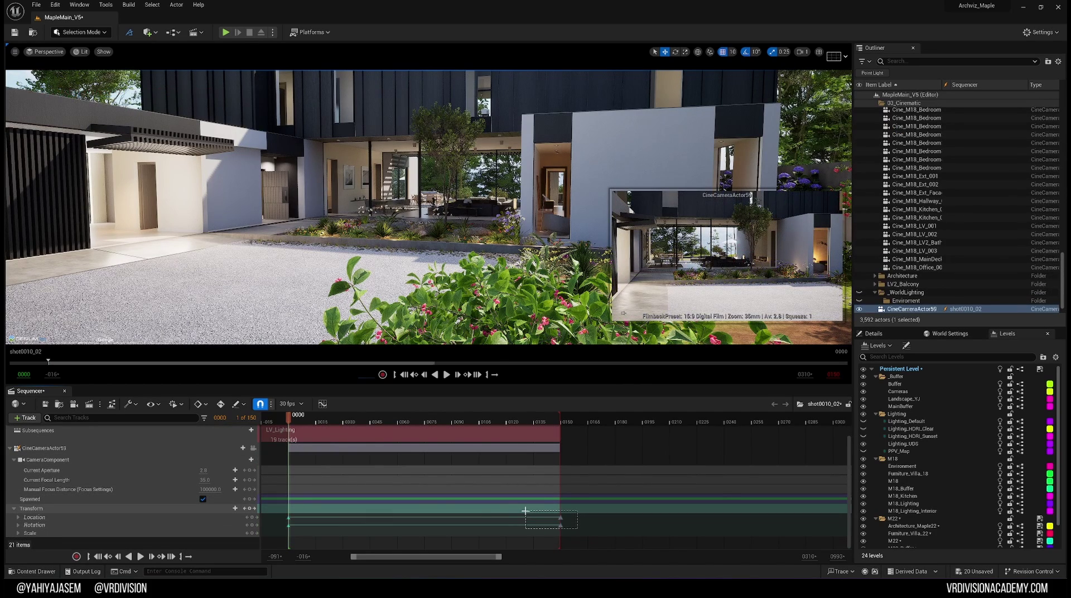
pyautogui.press('Delete')
pyautogui.click(287, 516)
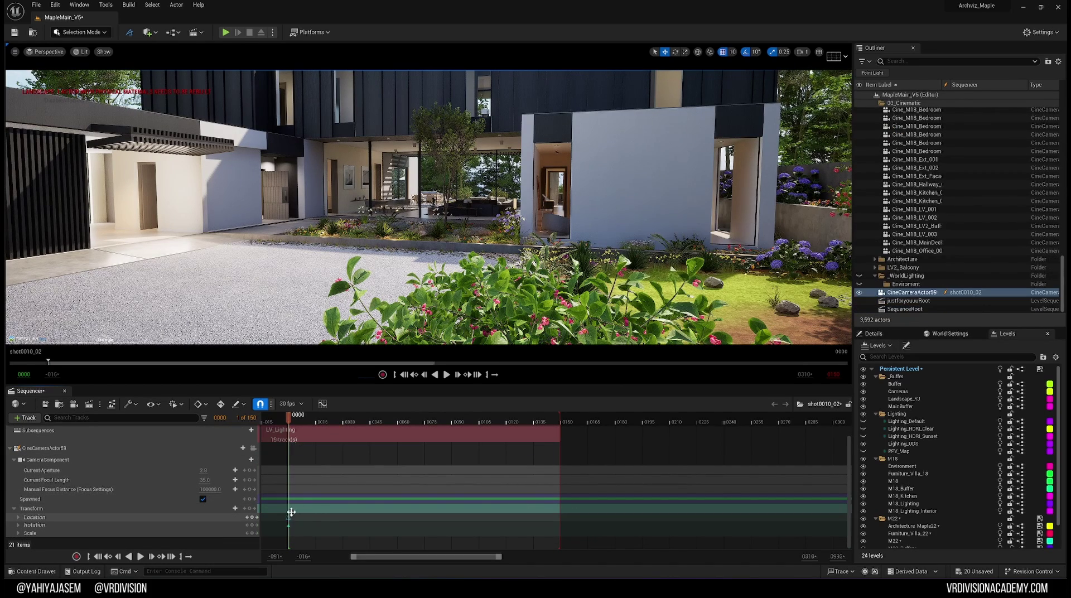
# - Fly the viewport view around to a low front view of the house
pyautogui.moveTo(368, 251); pyautogui.dragTo(369, 224, button='right')
pyautogui.press('s')
pyautogui.scroll(4, 362, 262)
pyautogui.press('w')
pyautogui.scroll(-5, 369, 225)
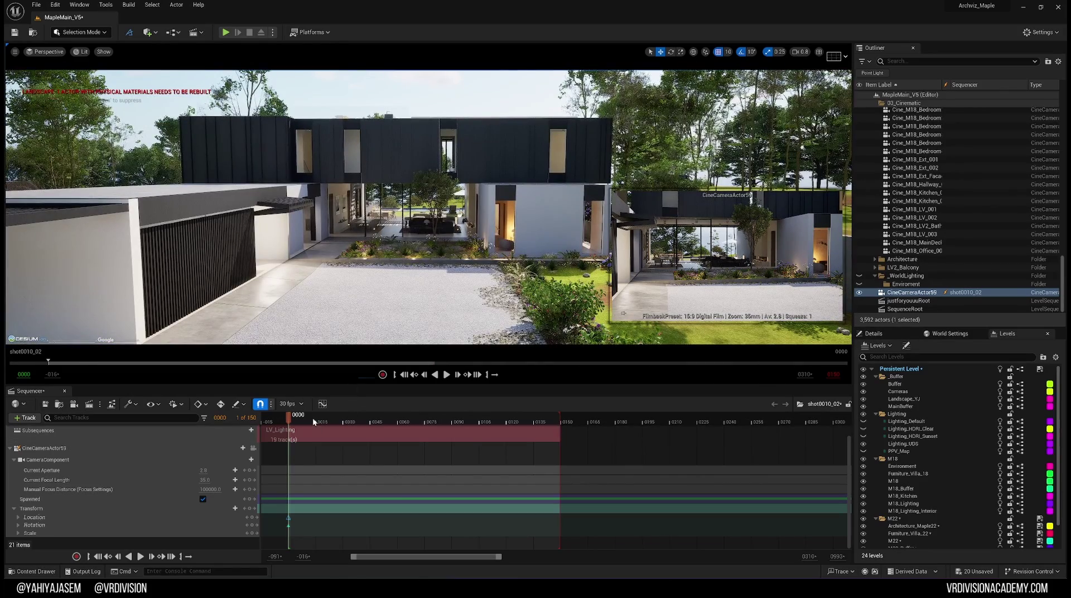
# - Scrub the shot to frame 150 and undo an accidental extension of the sequence end
pyautogui.moveTo(313, 417); pyautogui.dragTo(415, 418)
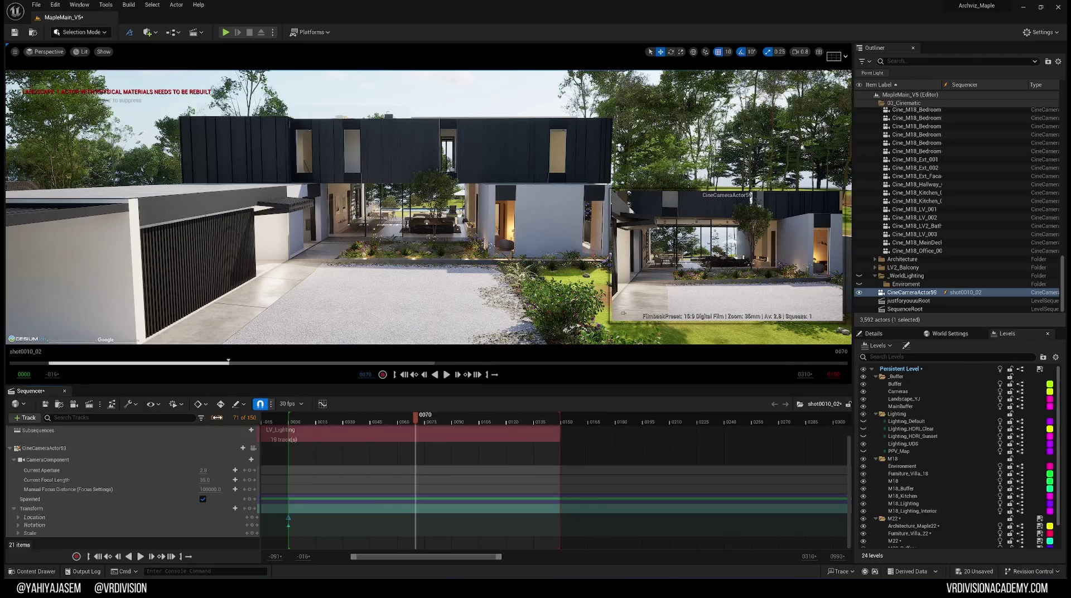
pyautogui.write('150')
pyautogui.press('Return')
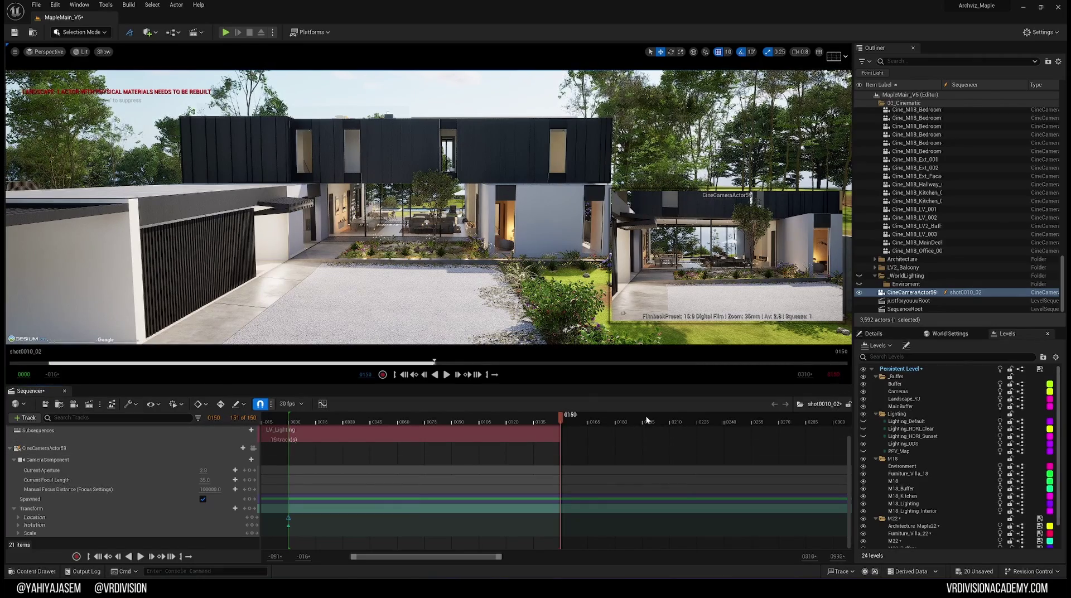
pyautogui.click(466, 419)
pyautogui.moveTo(688, 417); pyautogui.dragTo(754, 417)
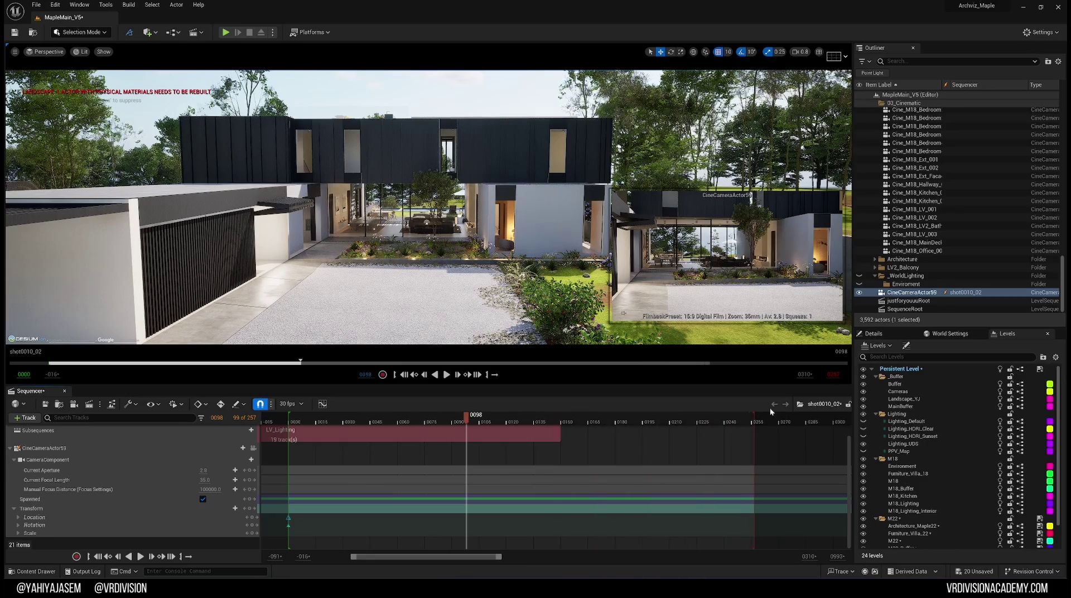
pyautogui.hotkey('ctrl', 'z')
pyautogui.hotkey('ctrl', 'z')
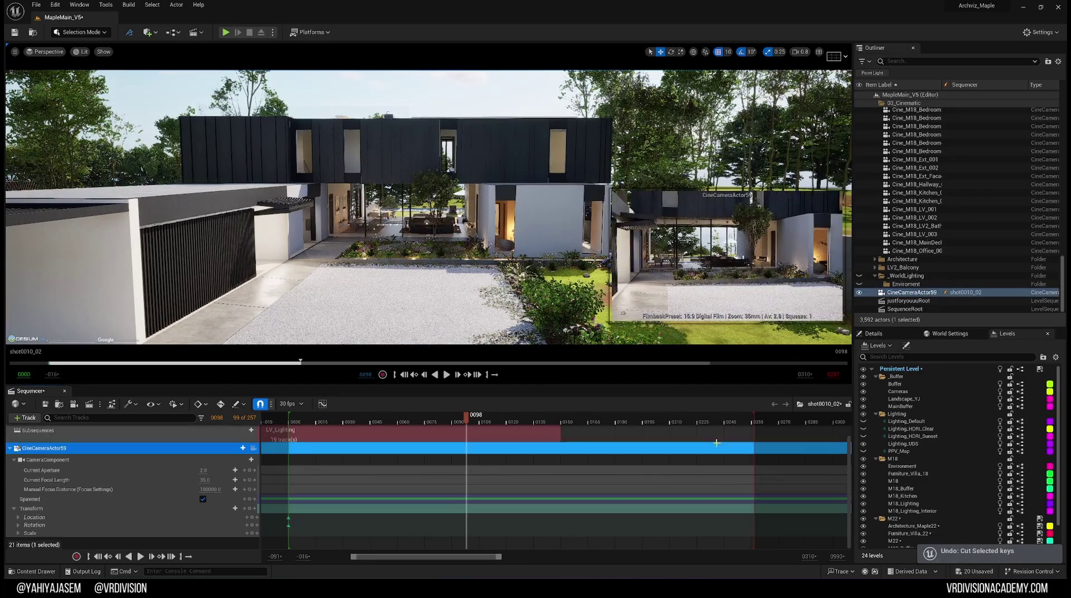
# - Pull the viewport view back from the house
pyautogui.scroll(5, 466, 290)
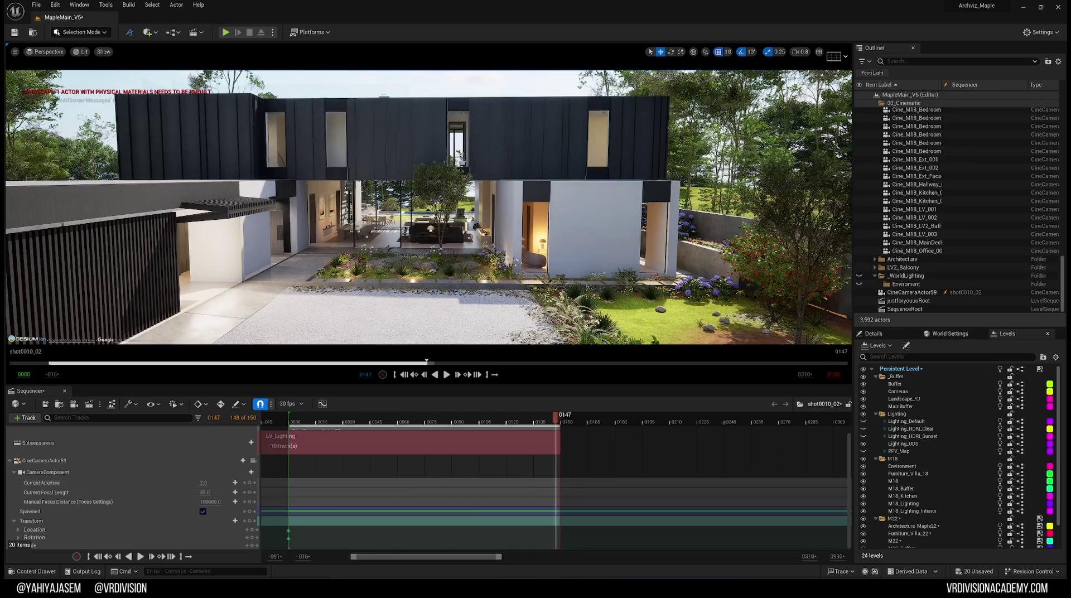
pyautogui.press('s')
pyautogui.scroll(5, 385, 290)
pyautogui.moveTo(385, 290); pyautogui.dragTo(385, 290, button='right')
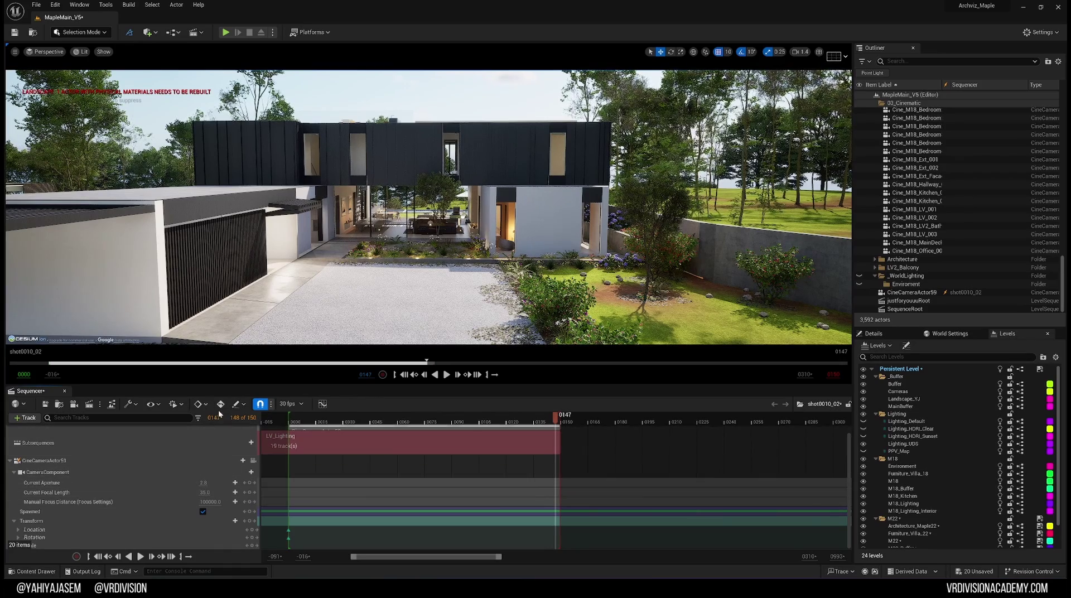
# - Turn on Auto-Key and look around the villa in the viewport
pyautogui.click(220, 404)
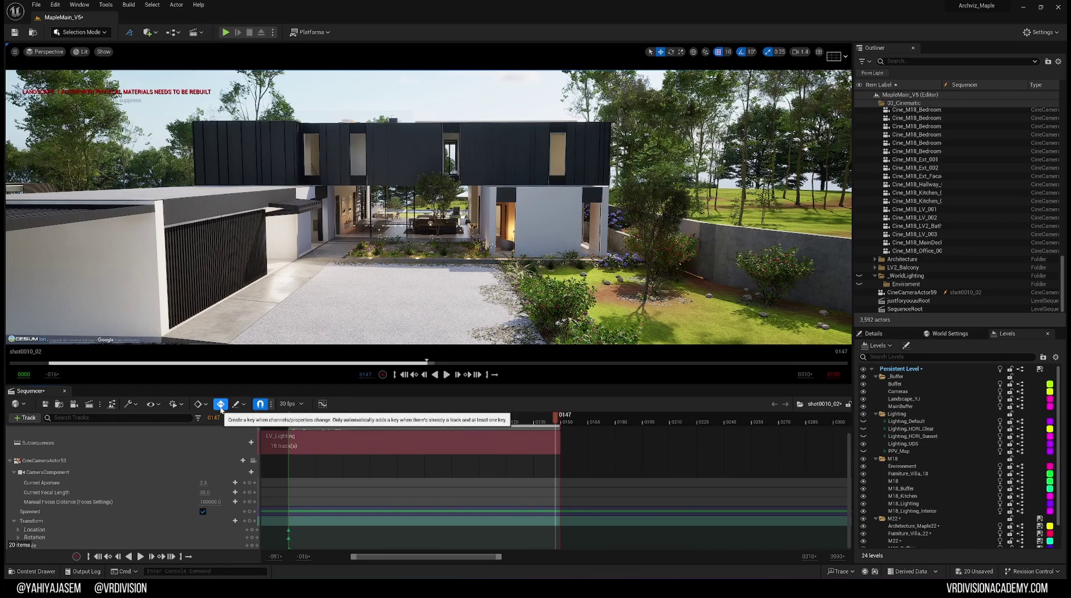
pyautogui.moveTo(416, 274); pyautogui.dragTo(415, 212, button='right')
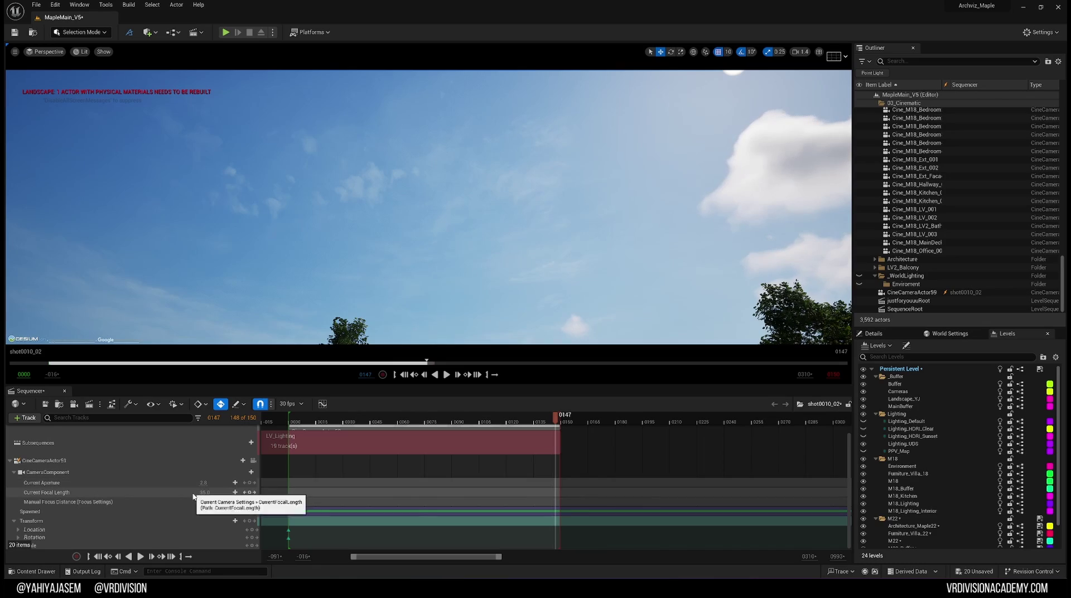
pyautogui.scroll(2, 179, 496)
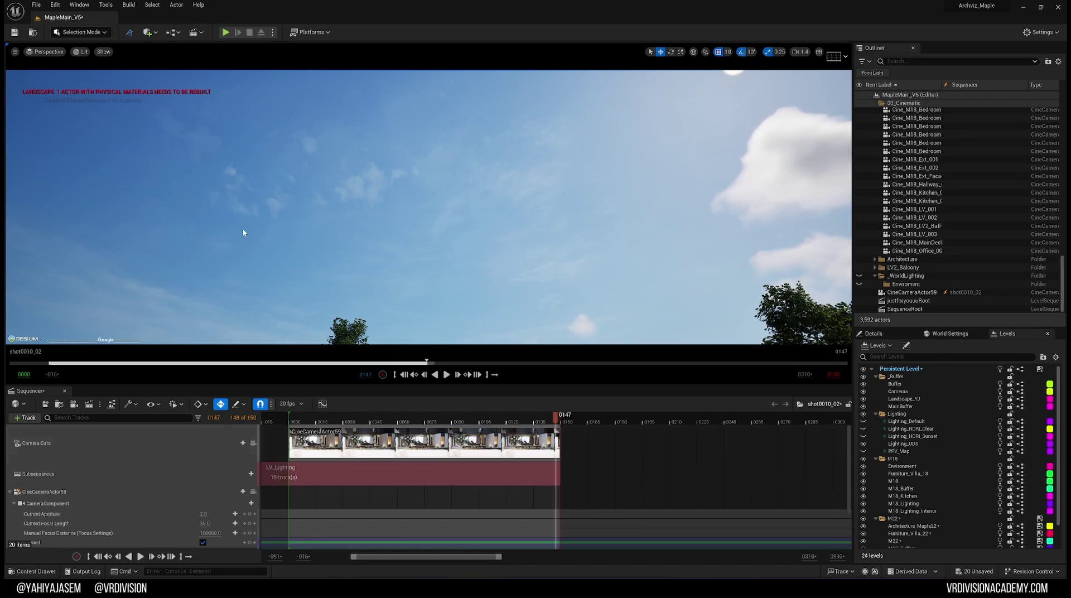
pyautogui.moveTo(244, 232); pyautogui.dragTo(241, 329, button='right')
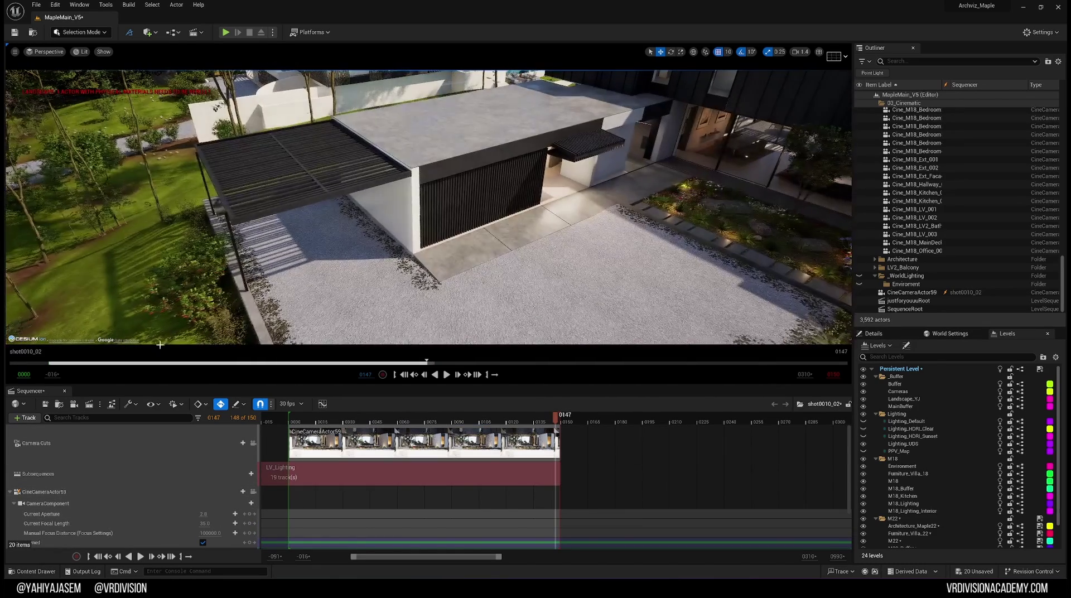
pyautogui.scroll(-1, 158, 495)
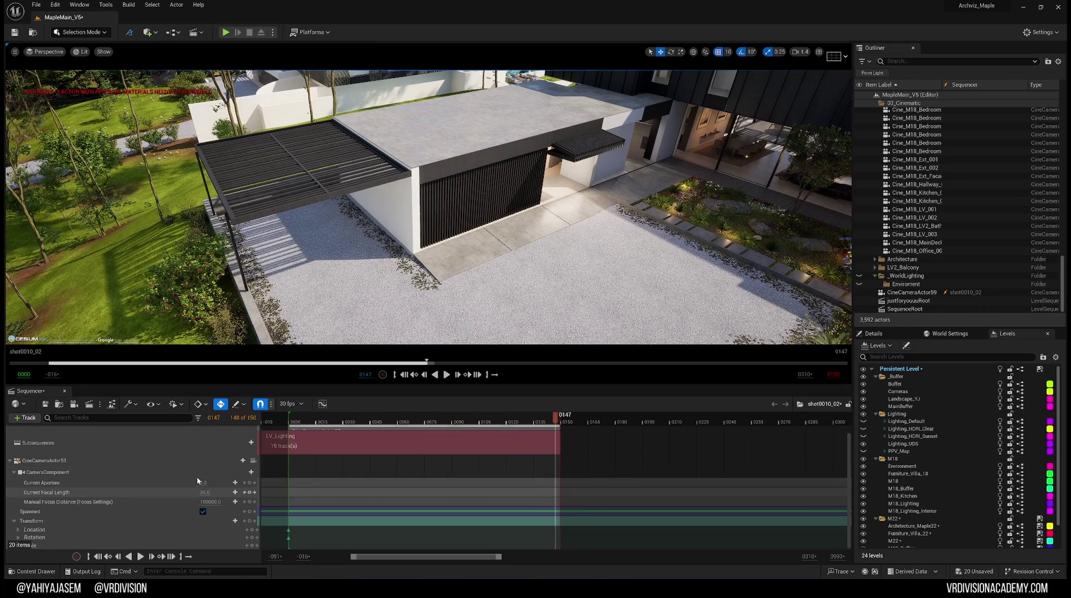
# - Pilot CineCameraActor59 and place it high above the villa at frame 0
pyautogui.click(253, 461)
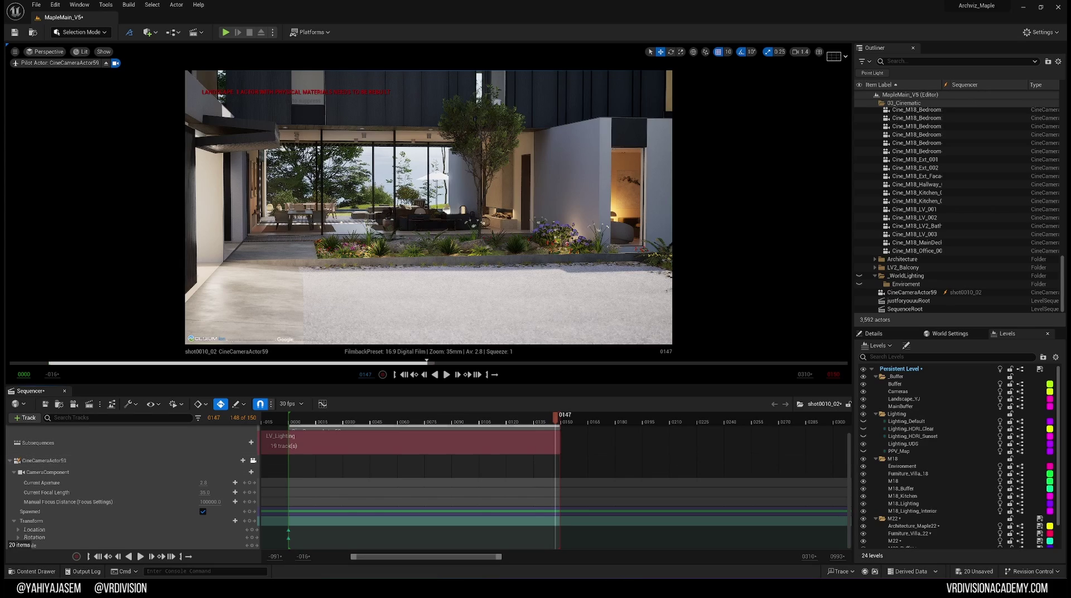
pyautogui.press('s')
pyautogui.press('d')
pyautogui.moveTo(380, 186); pyautogui.dragTo(364, 183, button='right')
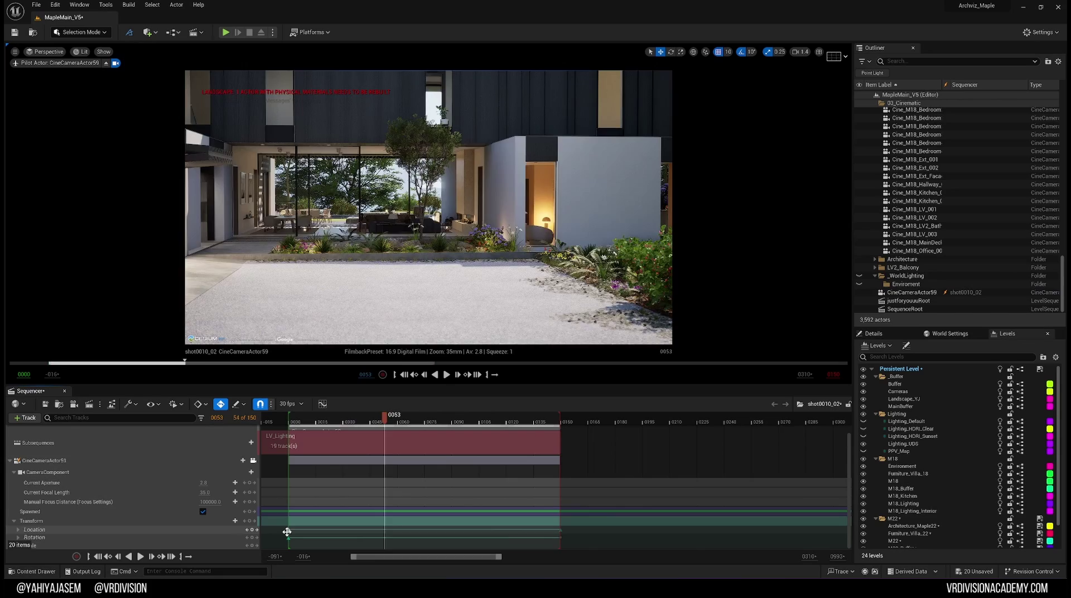
pyautogui.click(288, 530)
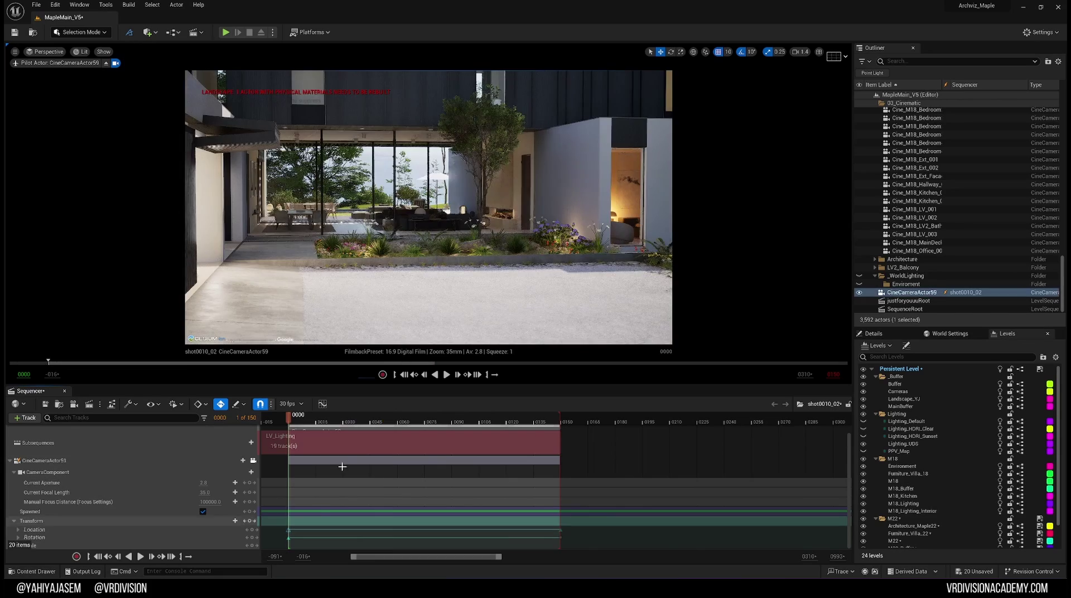
pyautogui.moveTo(385, 223); pyautogui.dragTo(385, 234, button='right')
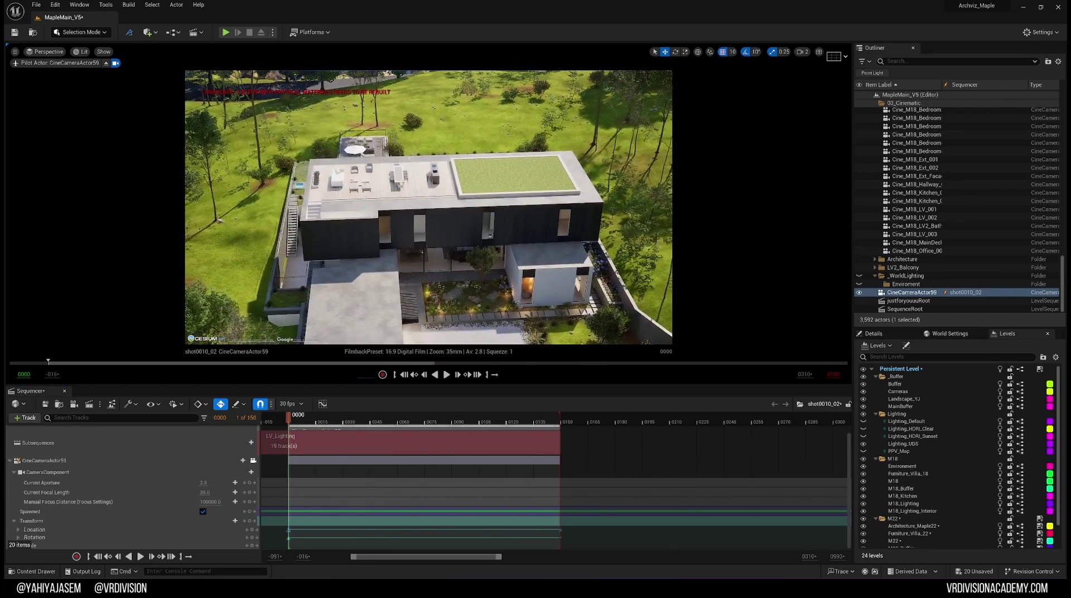
# - Preview the new aerial-to-front camera move and save the shot
pyautogui.click(385, 461)
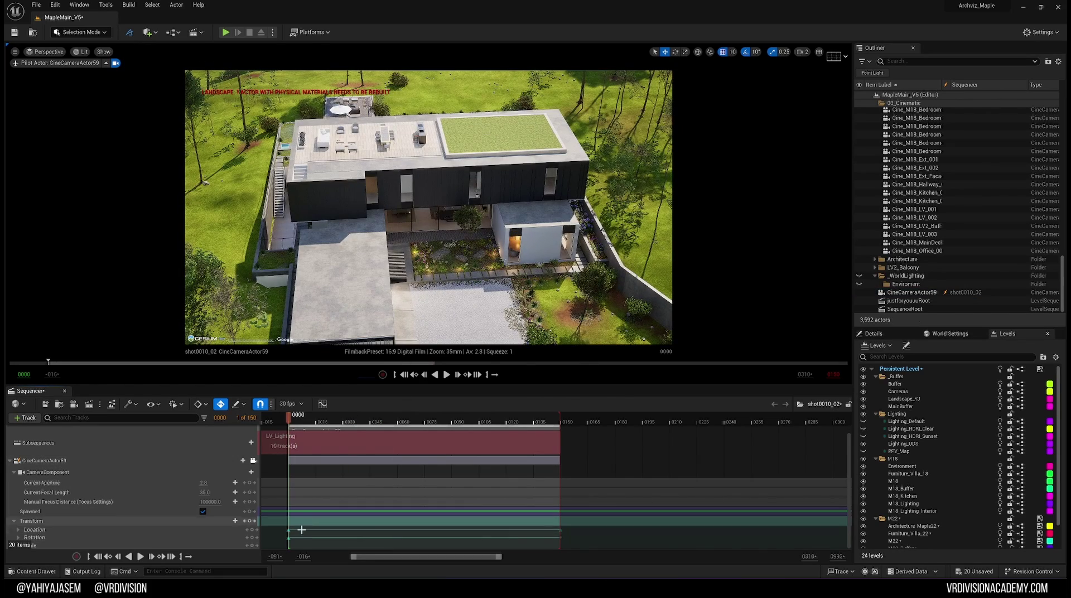
pyautogui.press('space')
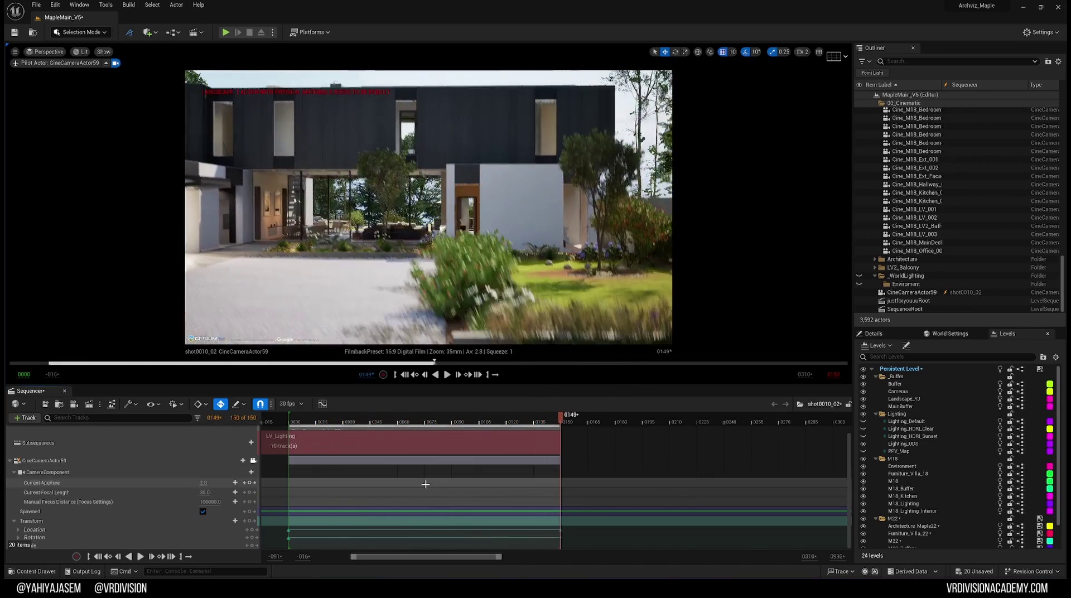
pyautogui.click(45, 406)
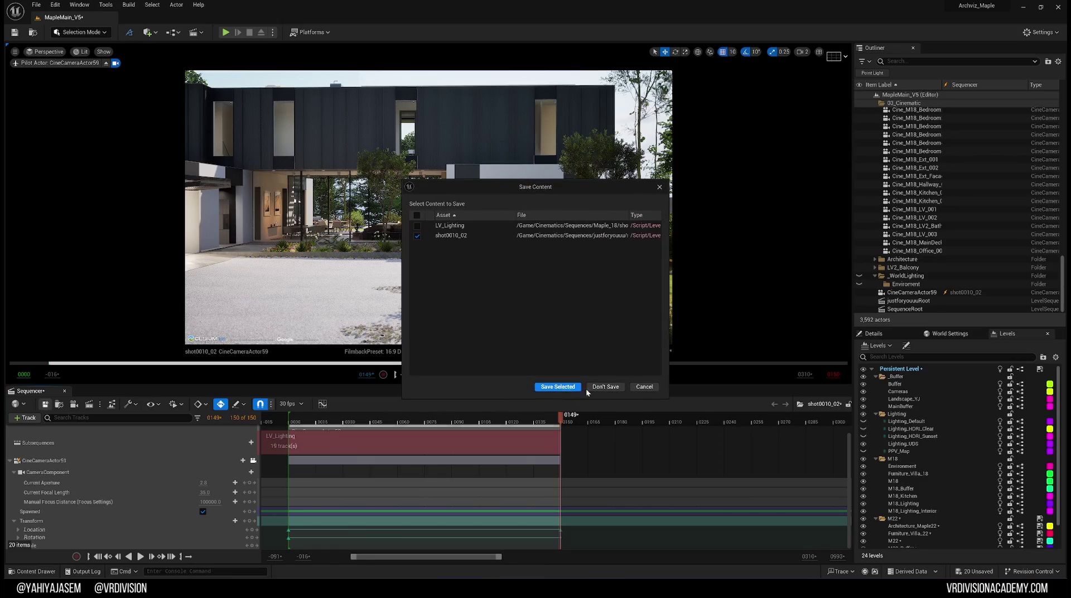
# - Confirm saving shot0010_02 and close the Sequencer
pyautogui.click(623, 387)
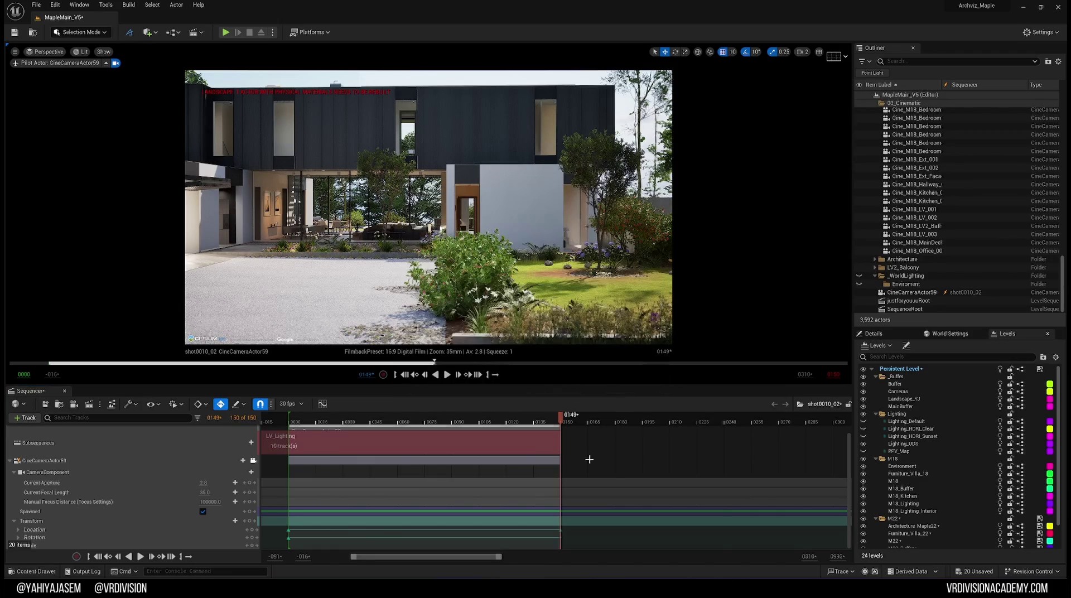
pyautogui.click(64, 391)
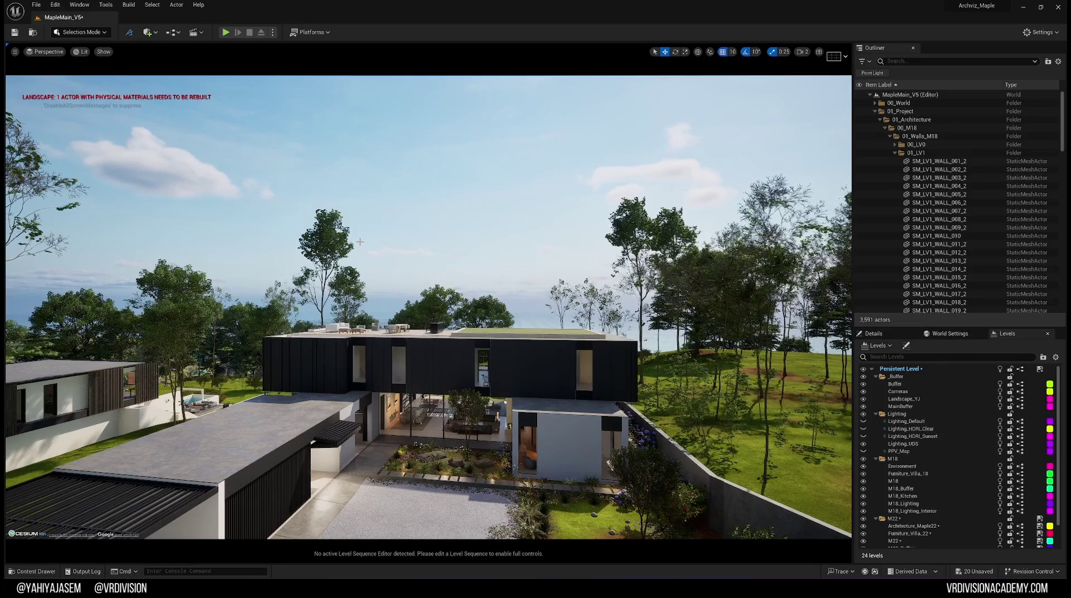
# - Open the shot0010_02 sequence and send it to the Movie Render Queue
pyautogui.moveTo(366, 244); pyautogui.dragTo(364, 258, button='right')
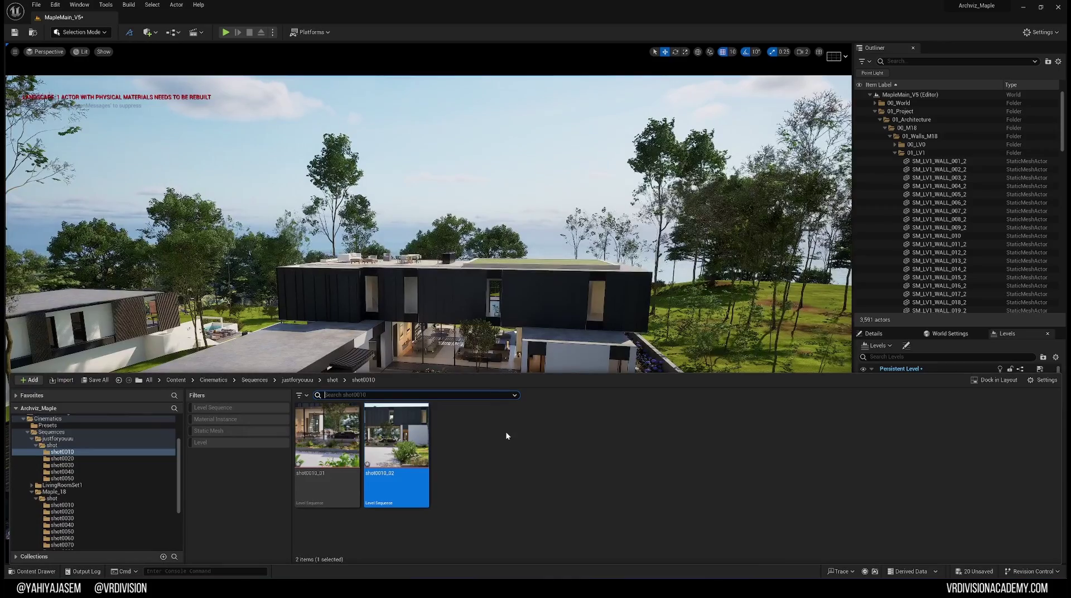
pyautogui.click(506, 432)
pyautogui.doubleClick(390, 442)
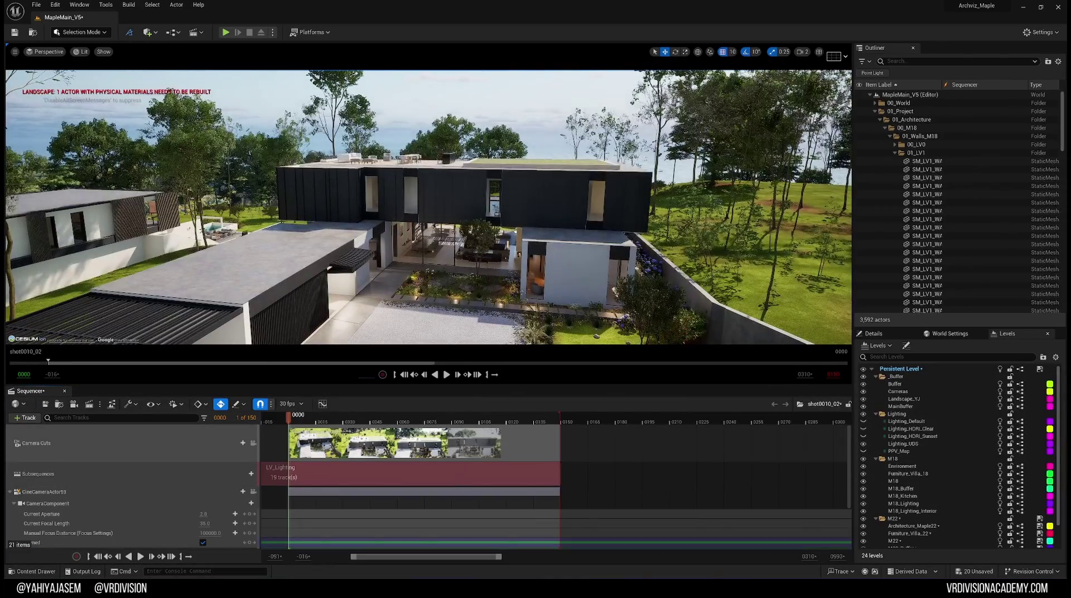
pyautogui.click(89, 406)
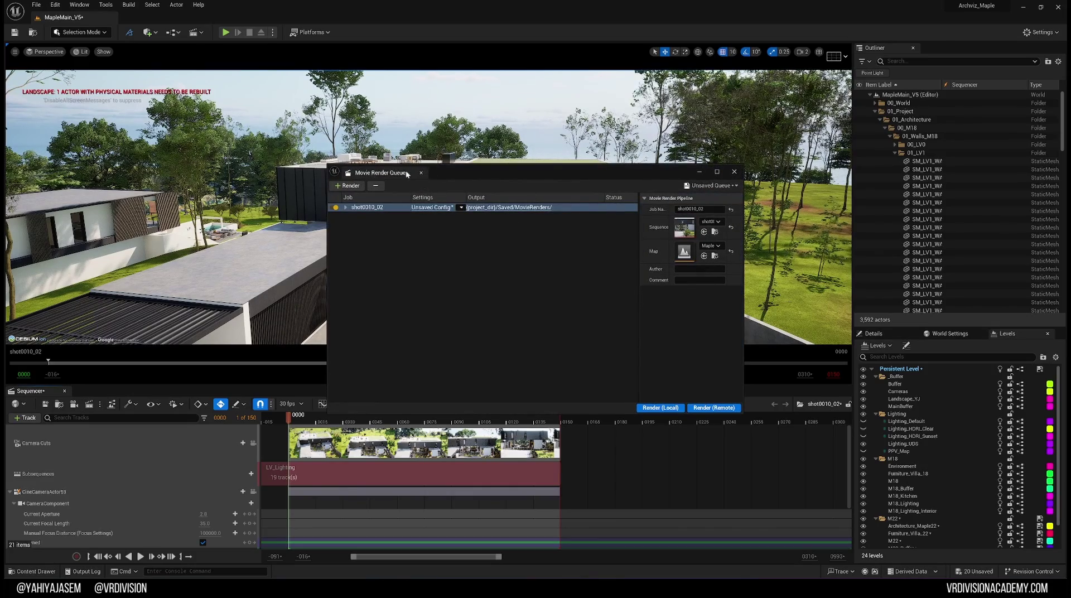
pyautogui.middleClick(370, 174)
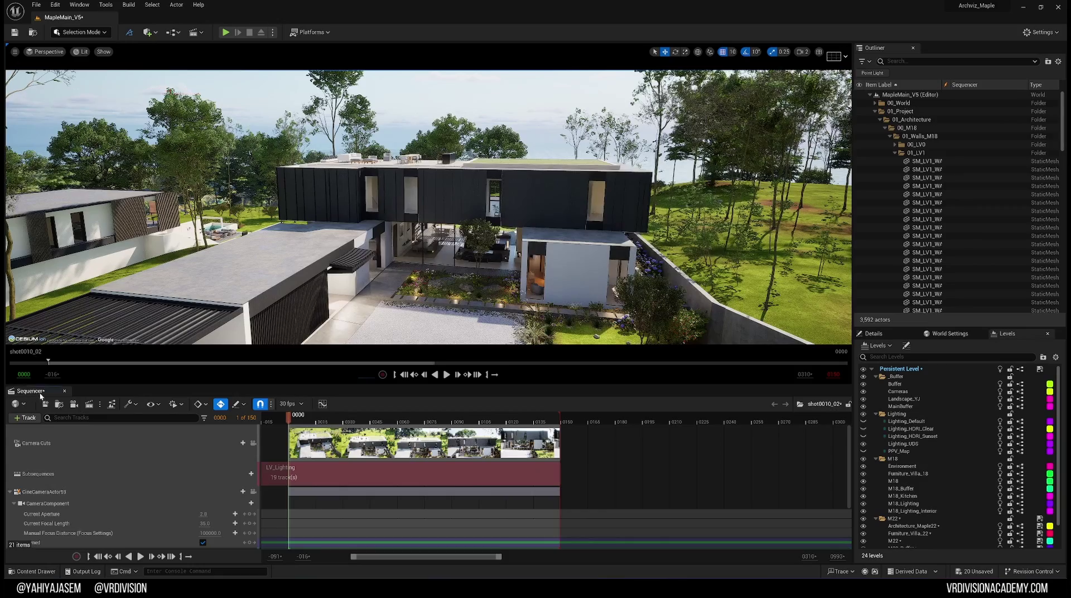
pyautogui.click(64, 390)
# - Reopen the Movie Render Queue showing the shot0010_02 job from the Window menu
pyautogui.click(87, 5)
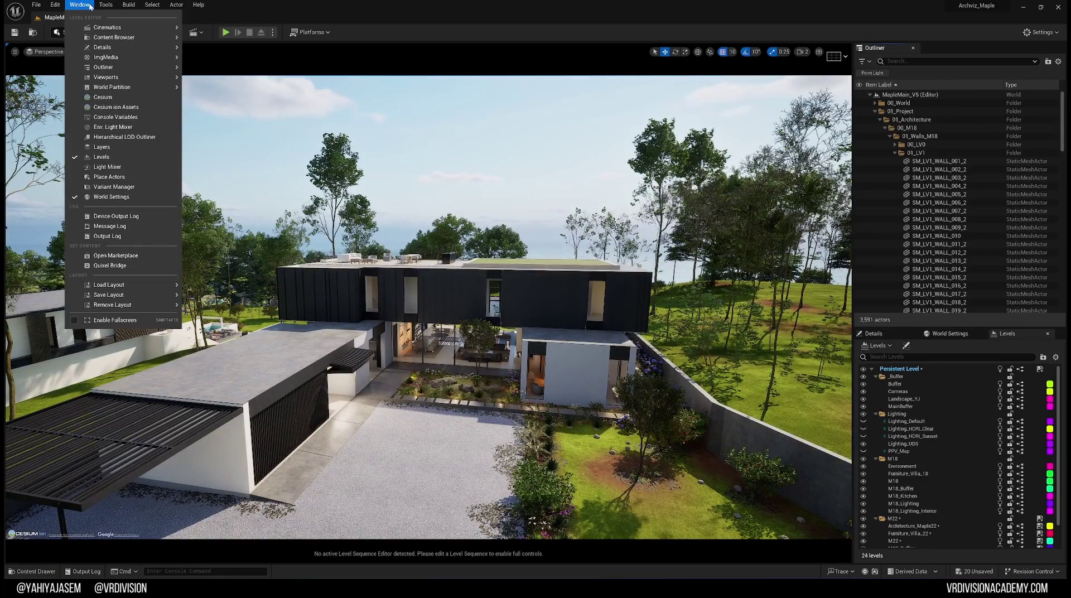
pyautogui.moveTo(106, 27)
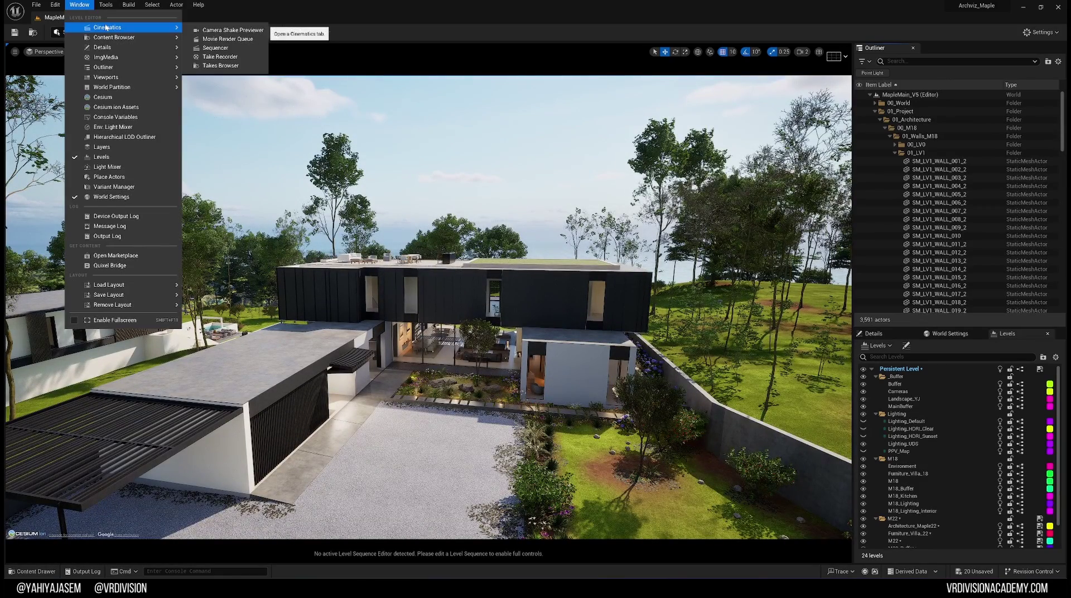
pyautogui.click(212, 40)
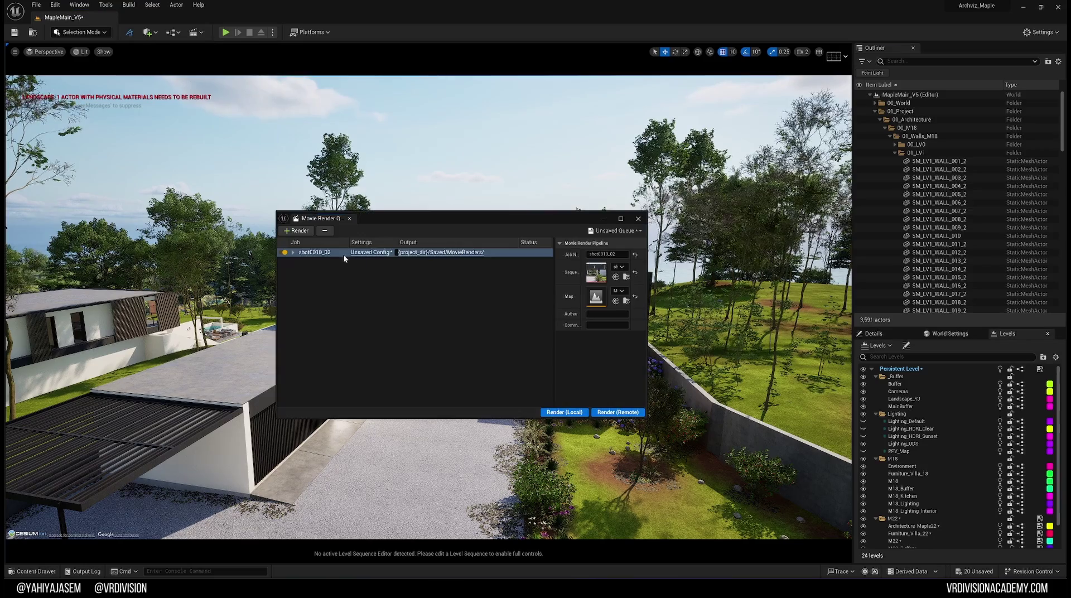
# - Search Plugins for 'movie render' to confirm both Movie Render Queue plugins are enabled
pyautogui.click(56, 4)
pyautogui.click(75, 134)
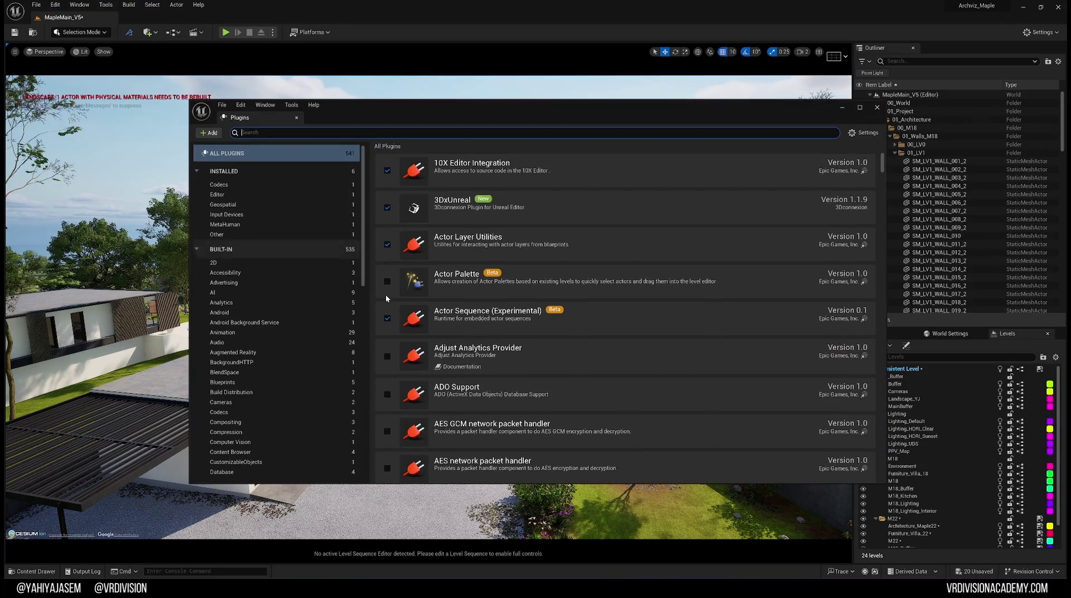
pyautogui.write('movie render')
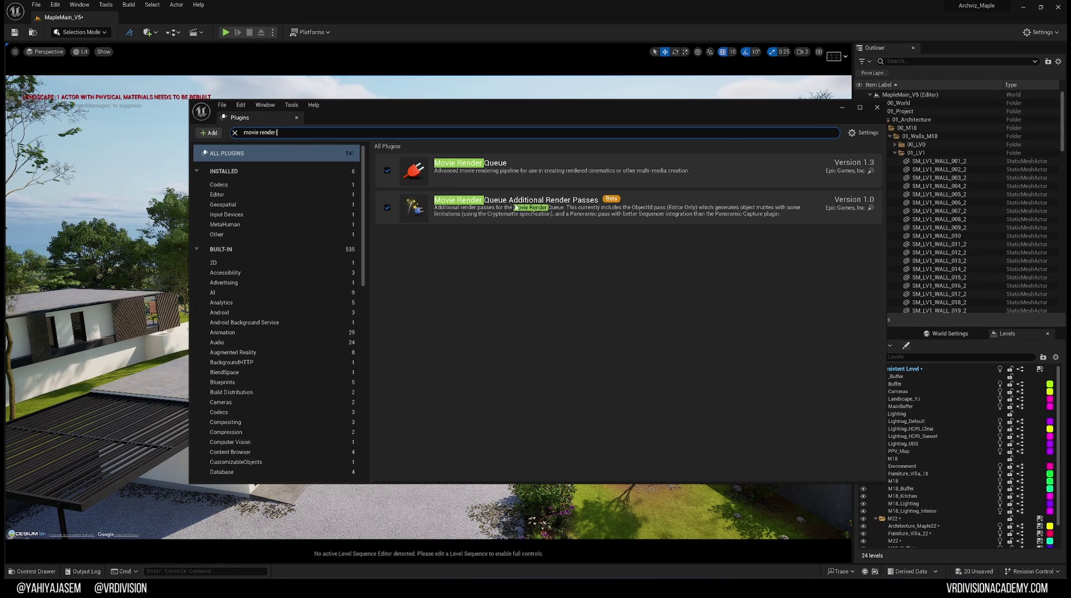
pyautogui.click(296, 117)
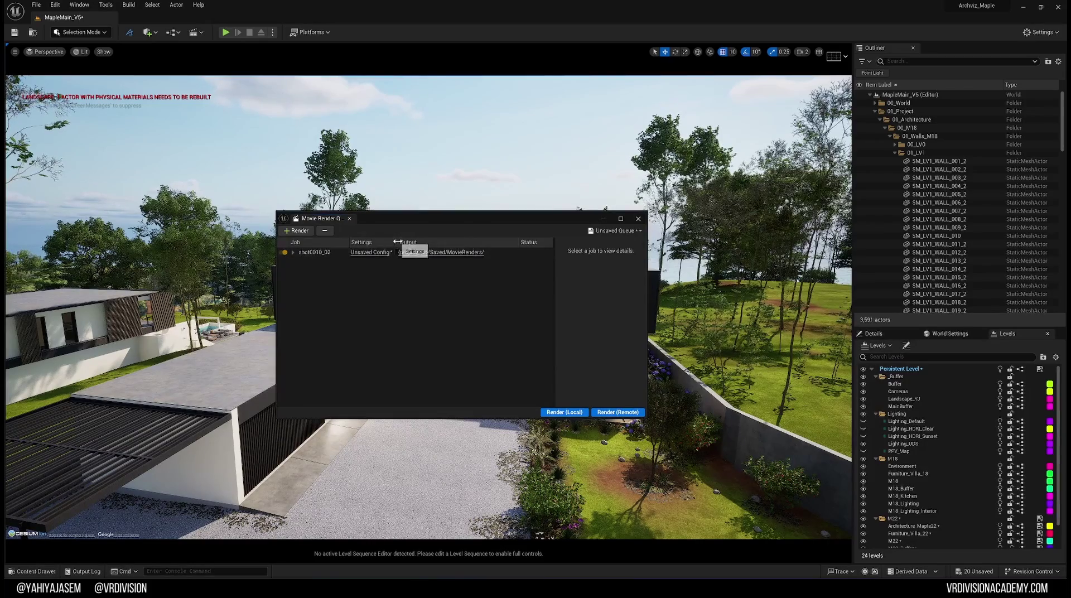
pyautogui.moveTo(397, 241); pyautogui.dragTo(411, 252)
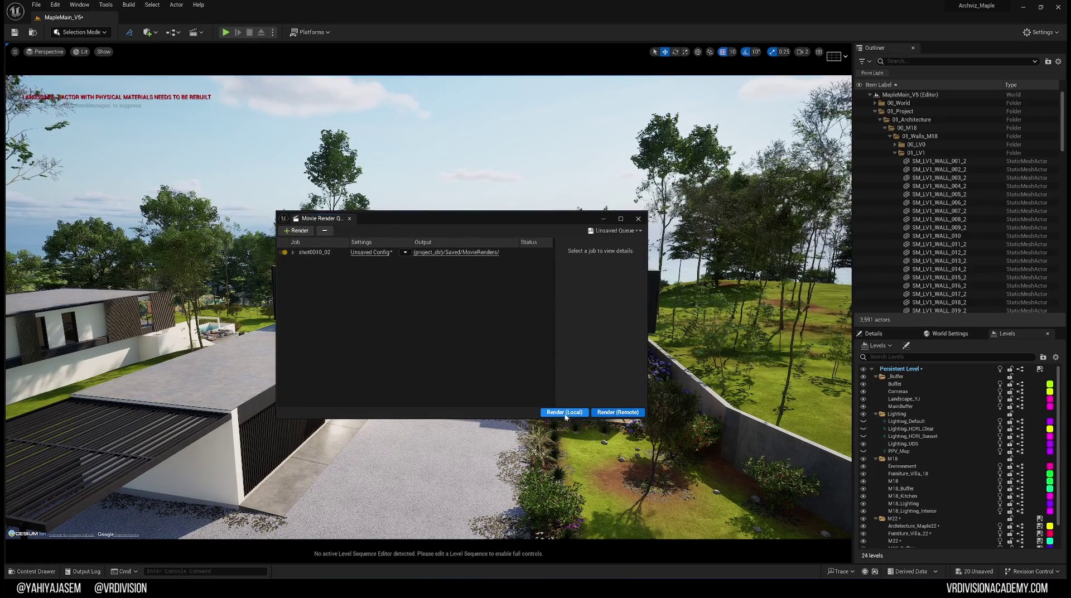
# - Check the saved presets, then open the job's Unsaved Config and its '+ Setting' list
pyautogui.click(404, 254)
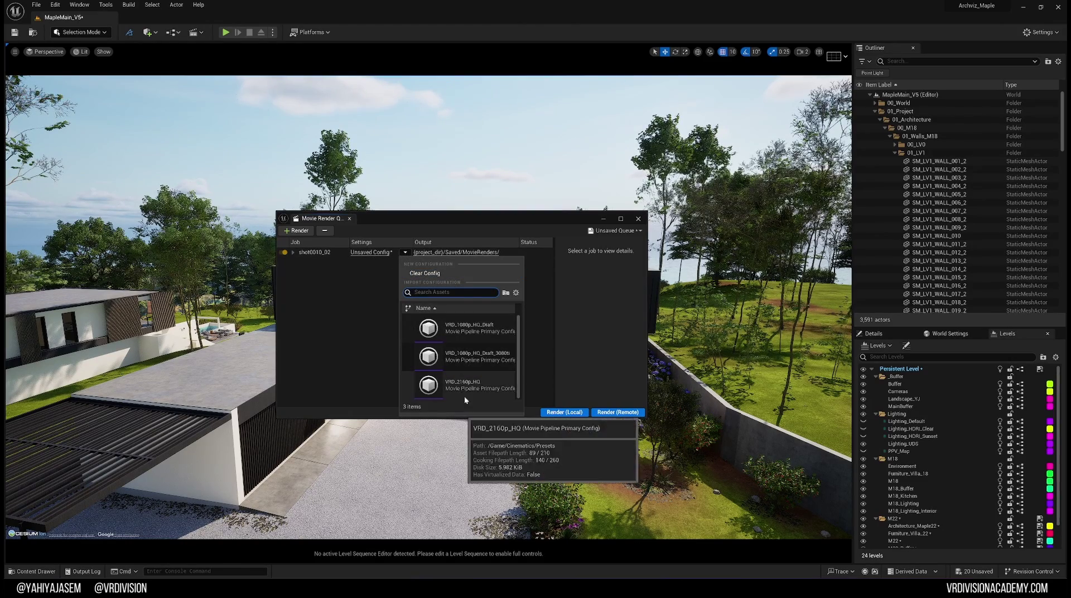
pyautogui.click(369, 339)
pyautogui.click(365, 254)
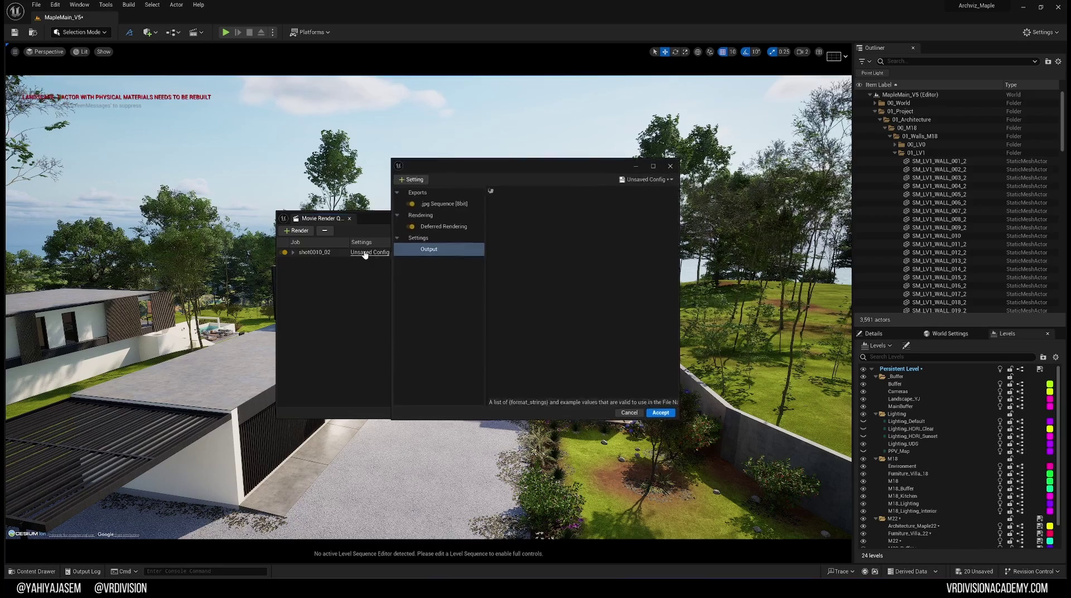
pyautogui.click(413, 260)
pyautogui.moveTo(490, 178); pyautogui.dragTo(434, 256)
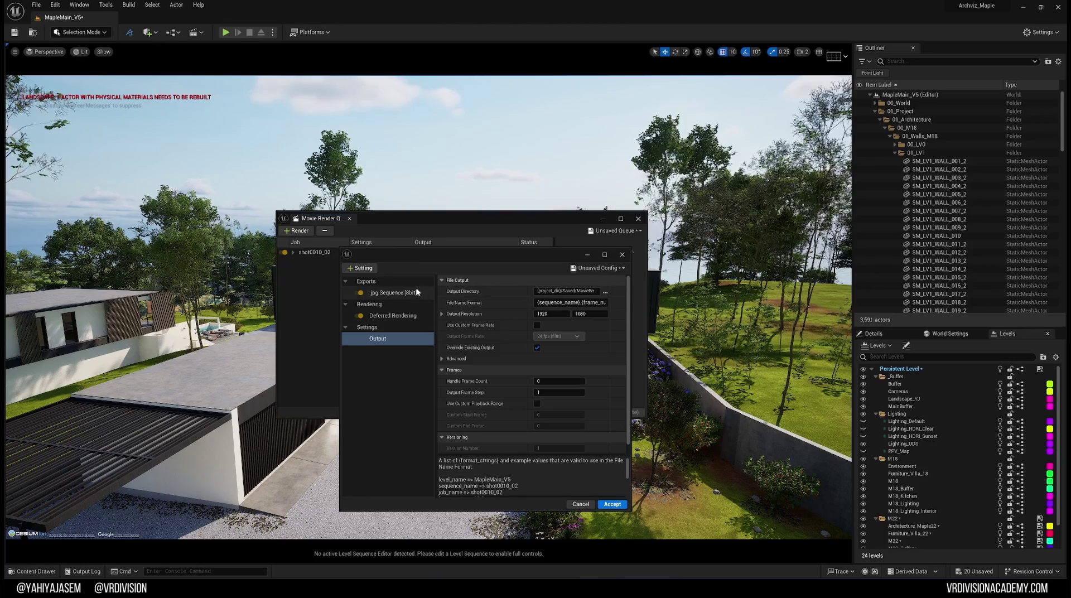
pyautogui.moveTo(430, 254); pyautogui.dragTo(425, 247)
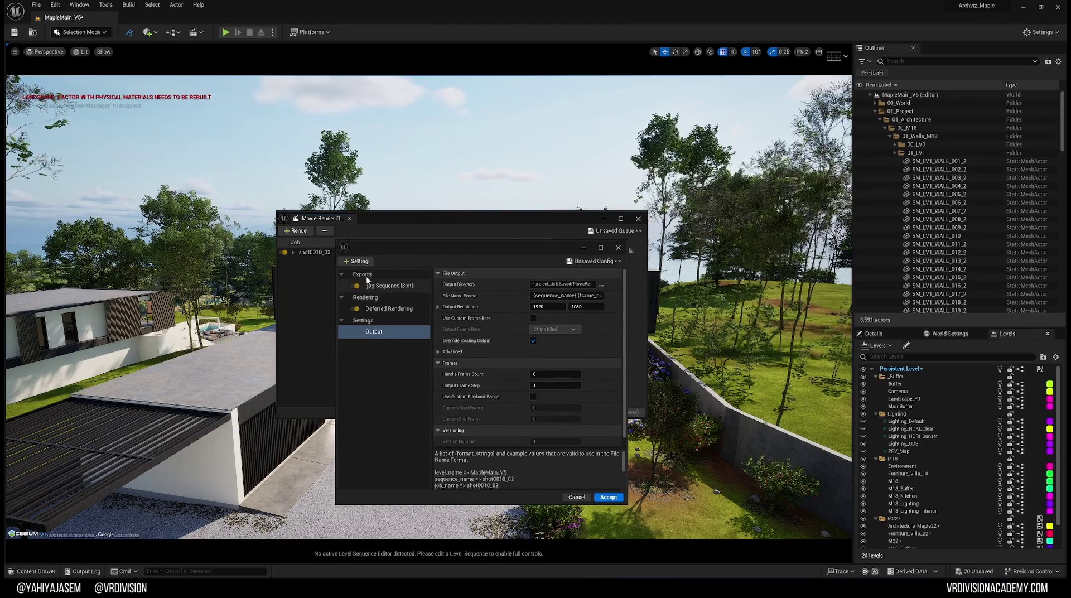
pyautogui.click(357, 261)
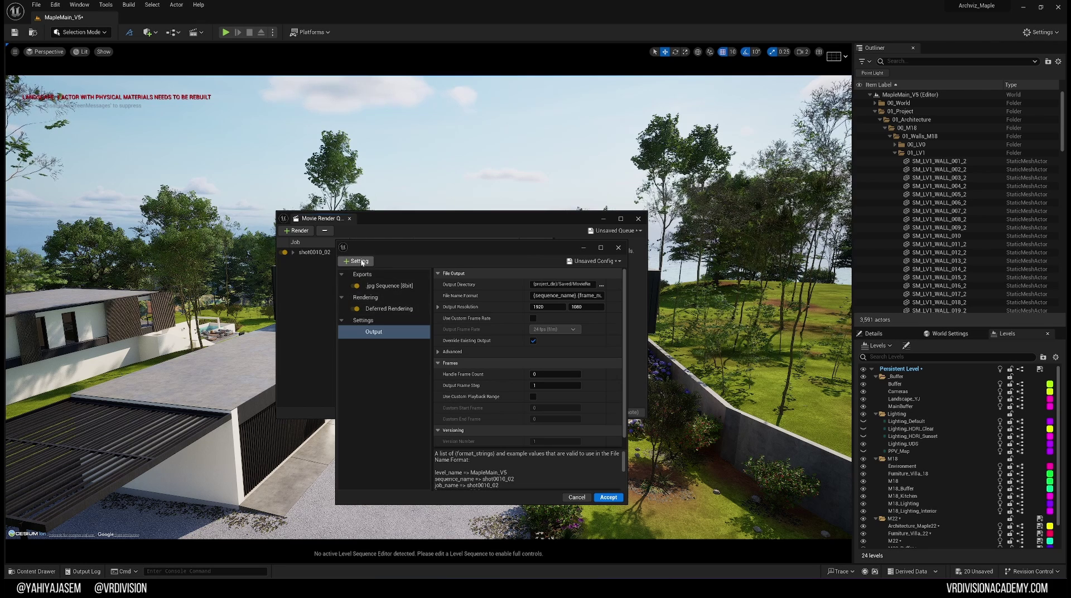
pyautogui.click(359, 261)
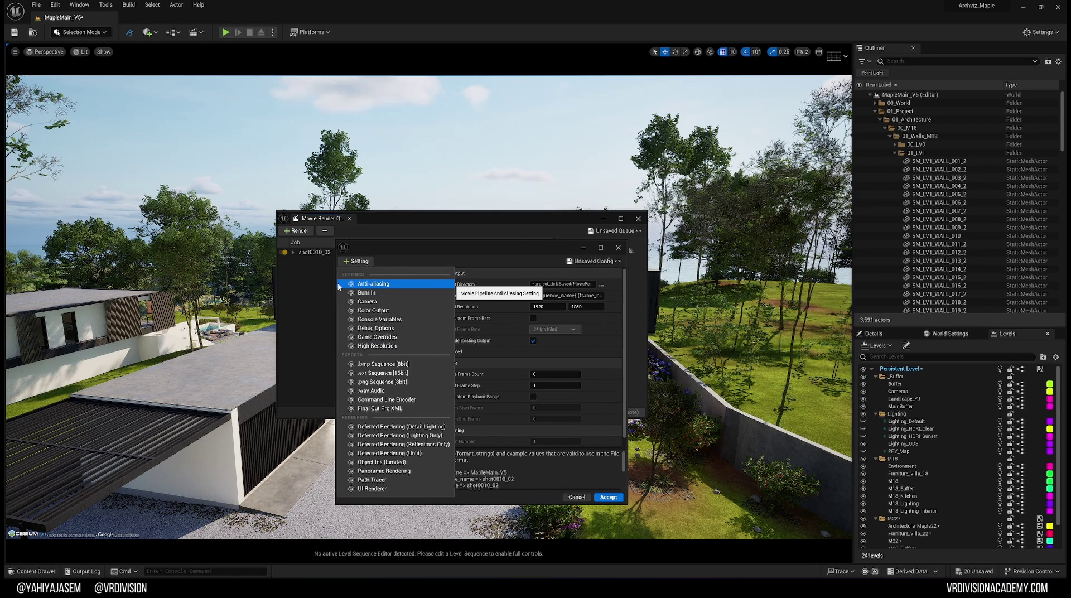
# - Add Anti-aliasing with Temporal Sample Count 8, switch it off, and return to Output
pyautogui.click(399, 285)
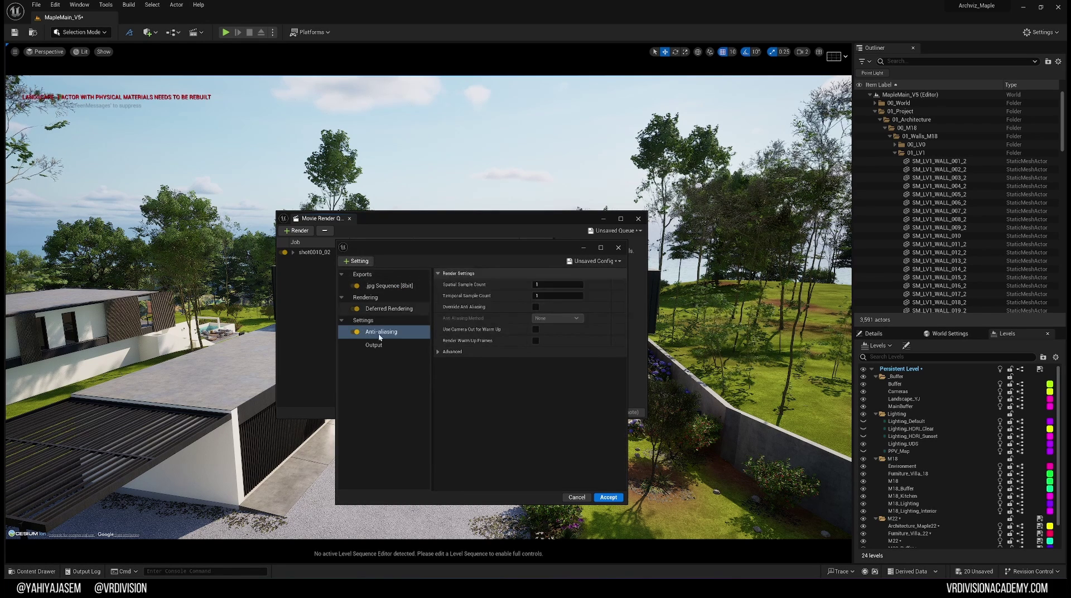
pyautogui.click(544, 296)
pyautogui.write('8')
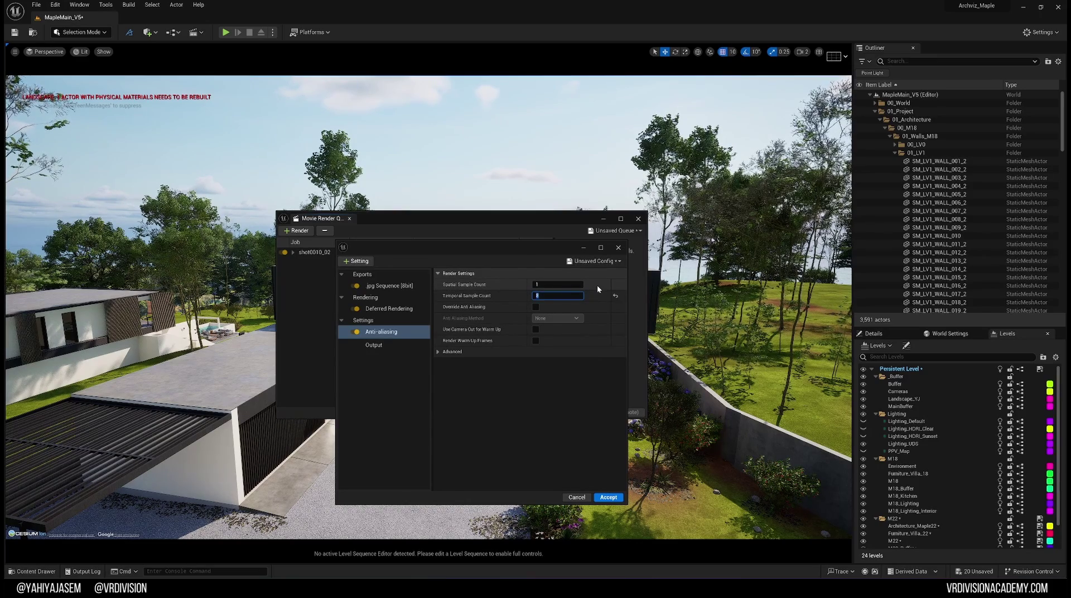
pyautogui.press('Return')
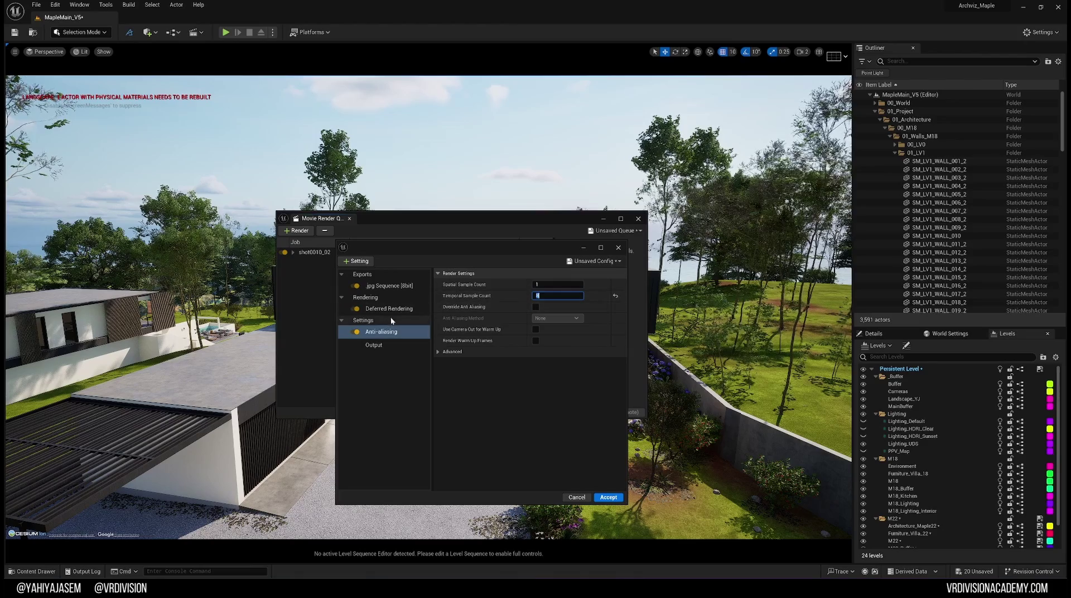
pyautogui.click(356, 333)
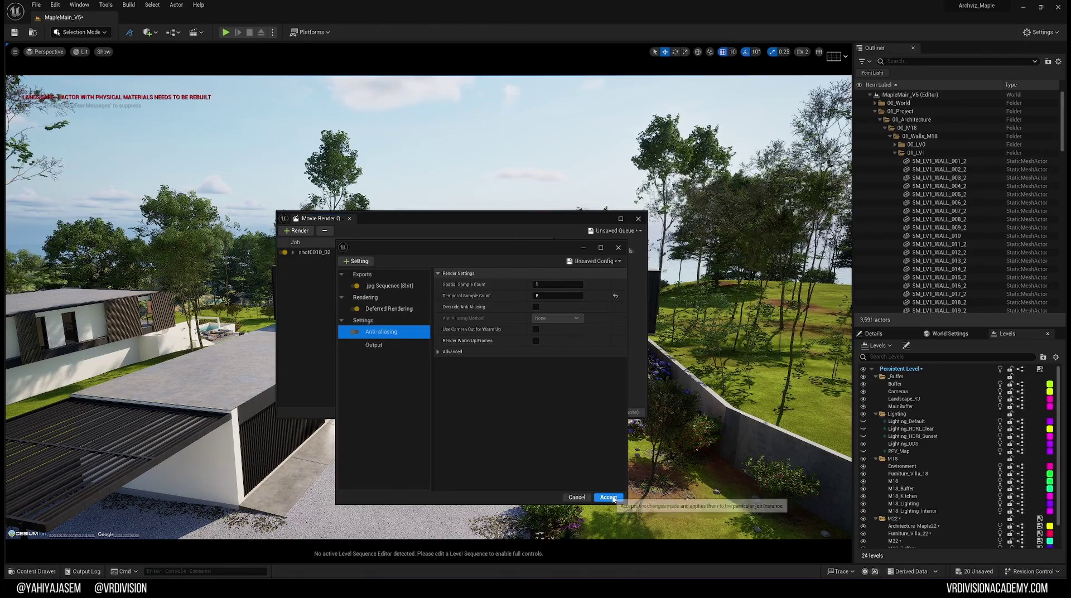
pyautogui.click(379, 345)
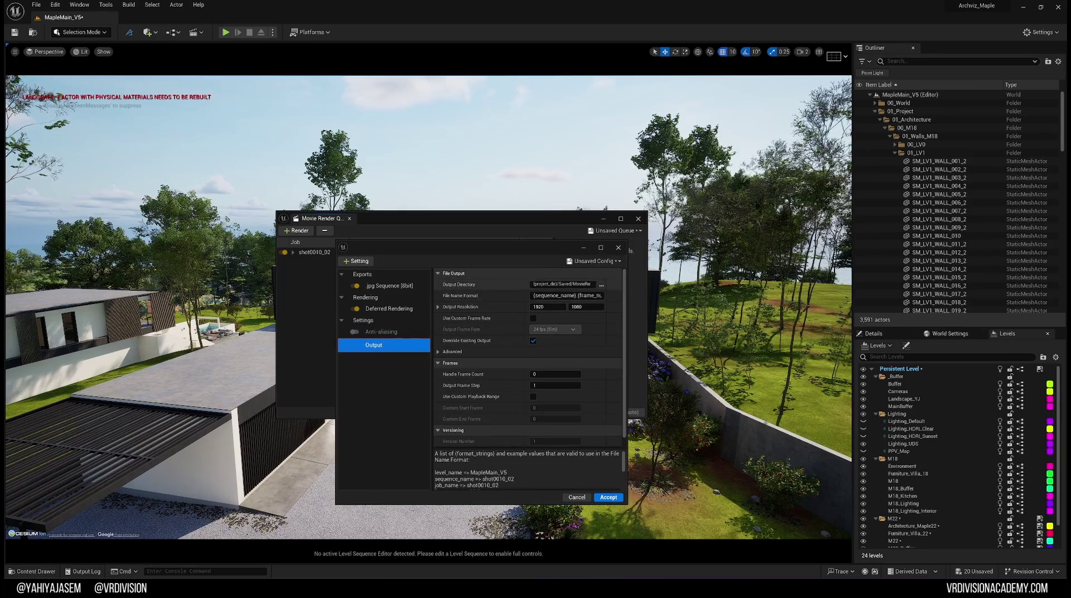
# - Inspect the Output Directory path and File Name Format, then Accept the render settings
pyautogui.click(543, 295)
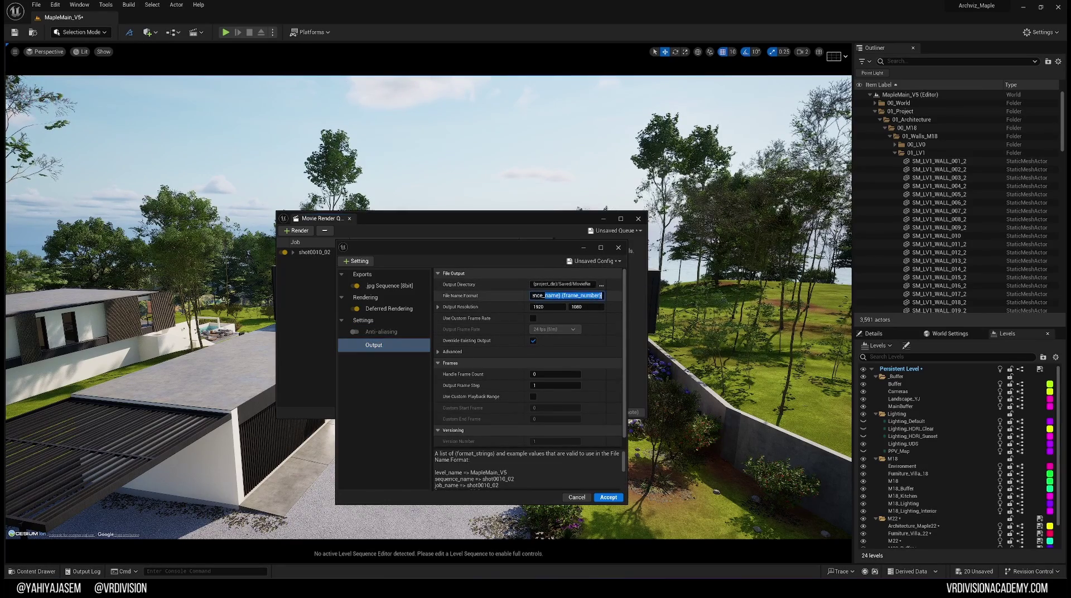
pyautogui.click(549, 284)
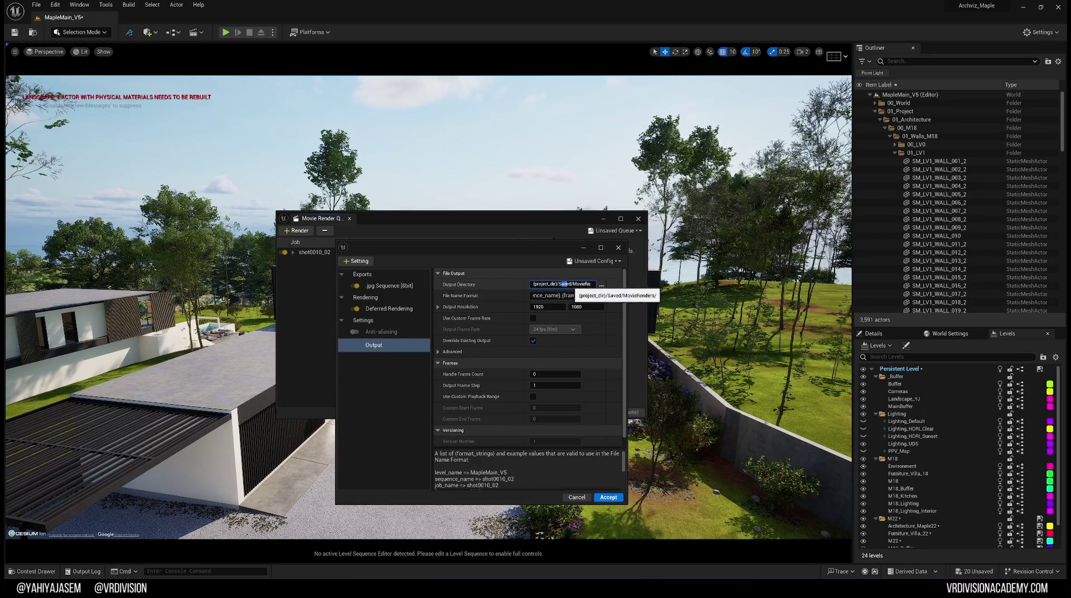
pyautogui.doubleClick(575, 284)
pyautogui.click(579, 284)
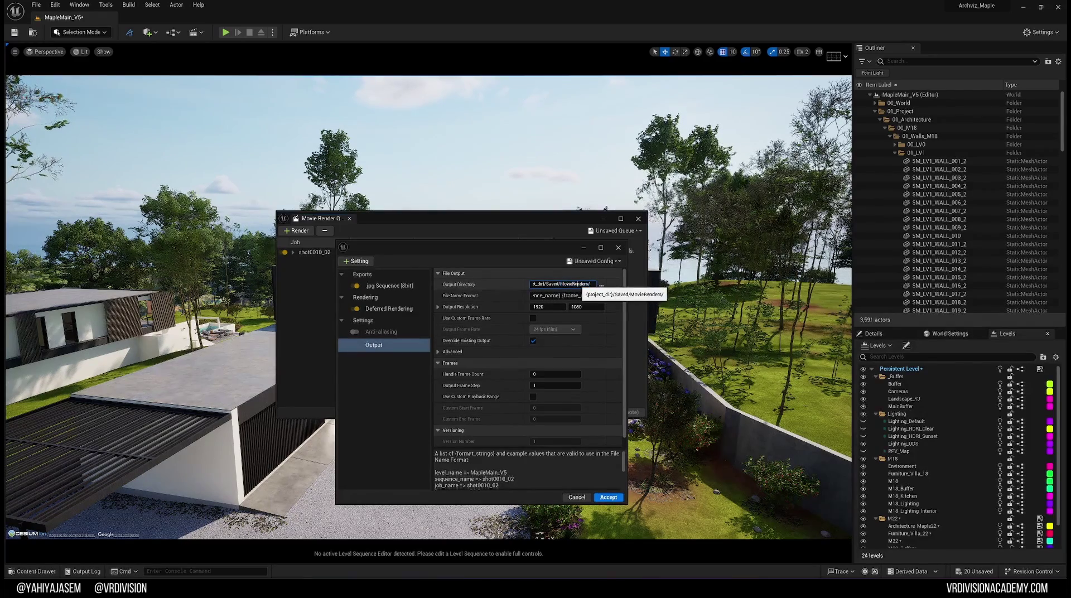
pyautogui.moveTo(580, 284); pyautogui.dragTo(507, 287)
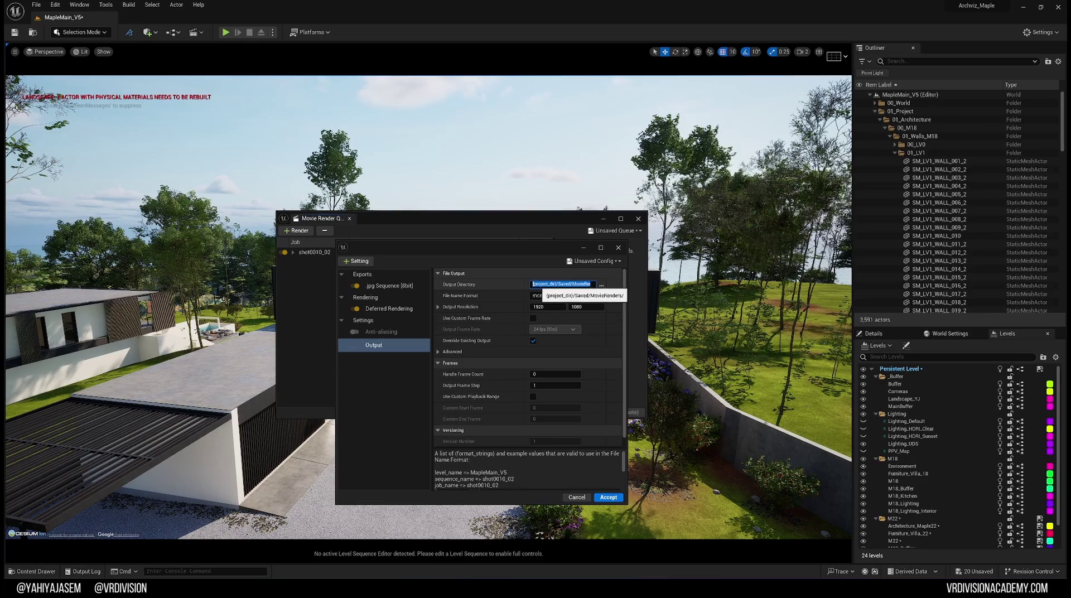
pyautogui.click(538, 285)
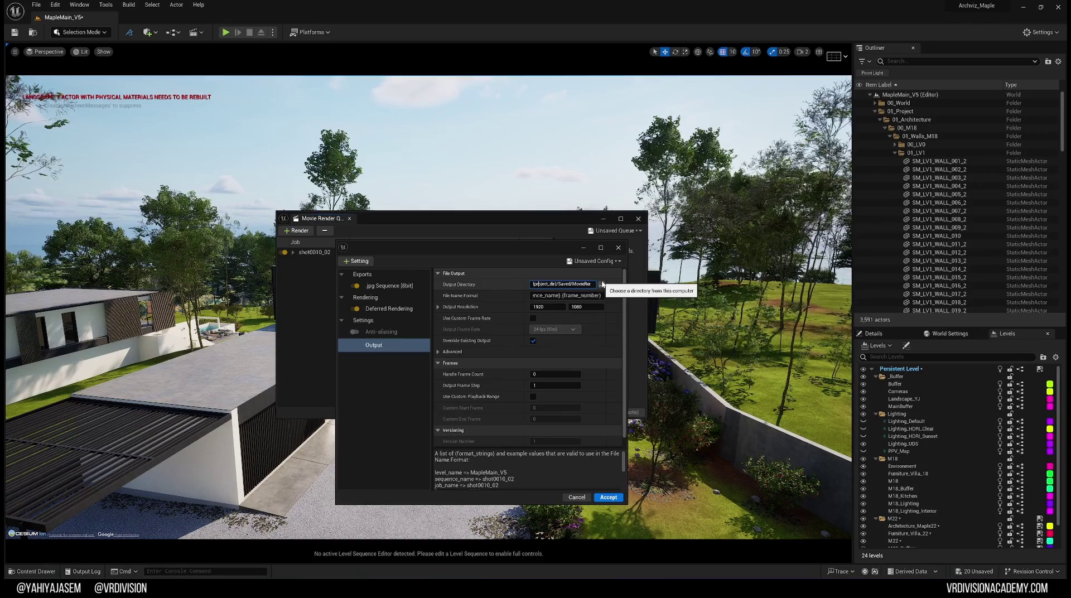
pyautogui.moveTo(552, 295); pyautogui.dragTo(455, 302)
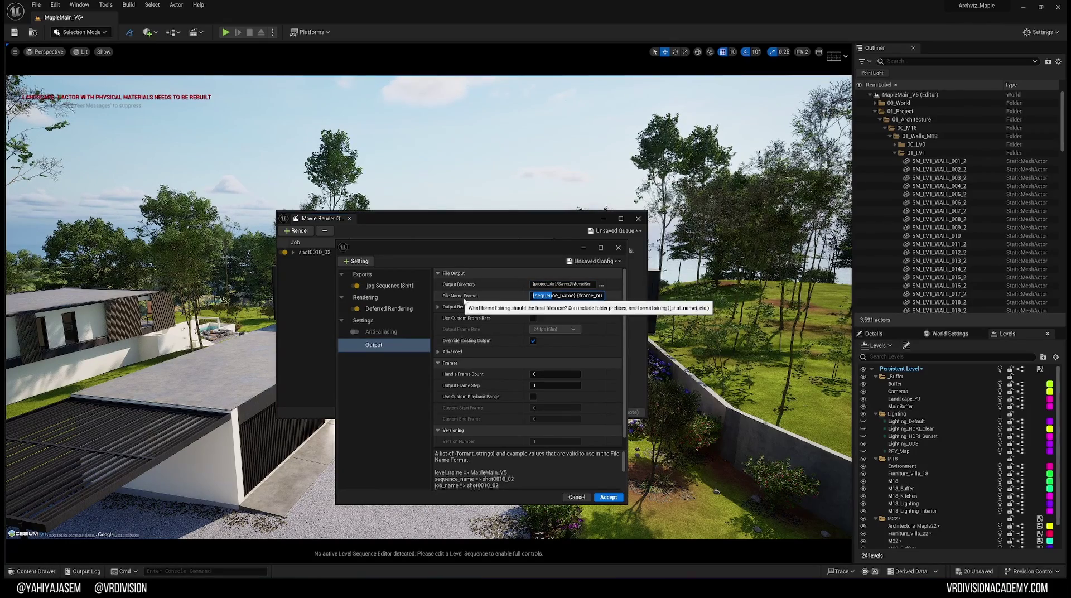
pyautogui.moveTo(550, 295); pyautogui.dragTo(606, 295)
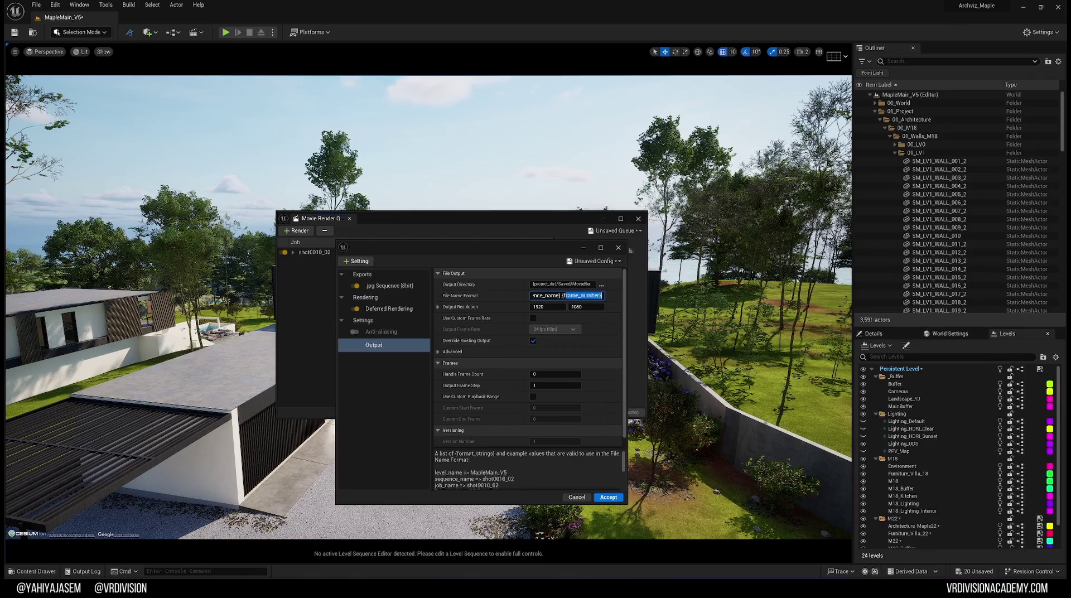
pyautogui.click(608, 497)
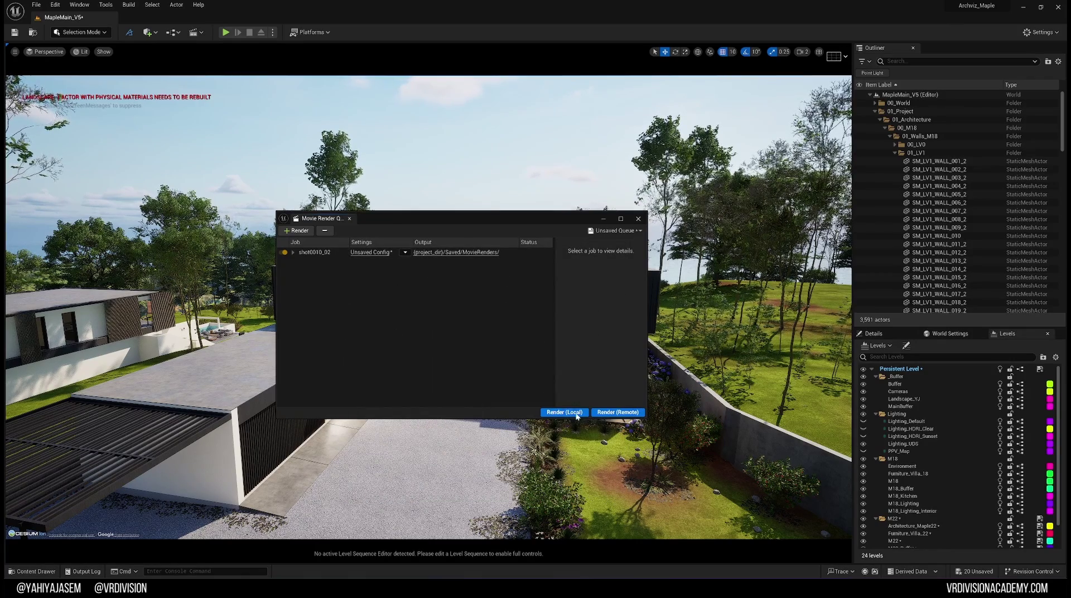
# - Render shot0010_02 locally and close the Message Log once it finishes
pyautogui.click(576, 413)
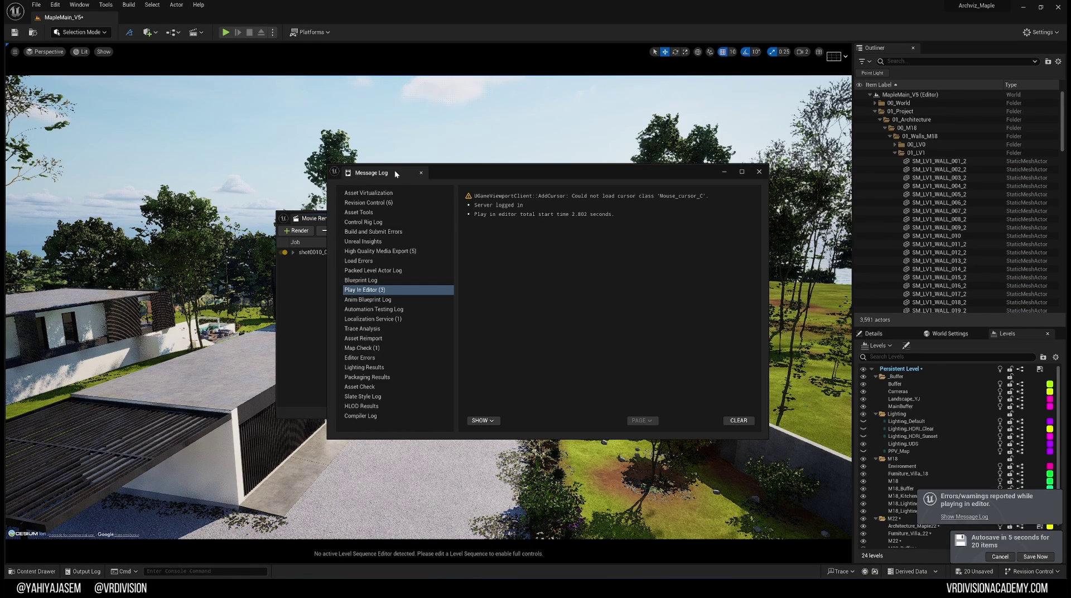
pyautogui.click(421, 173)
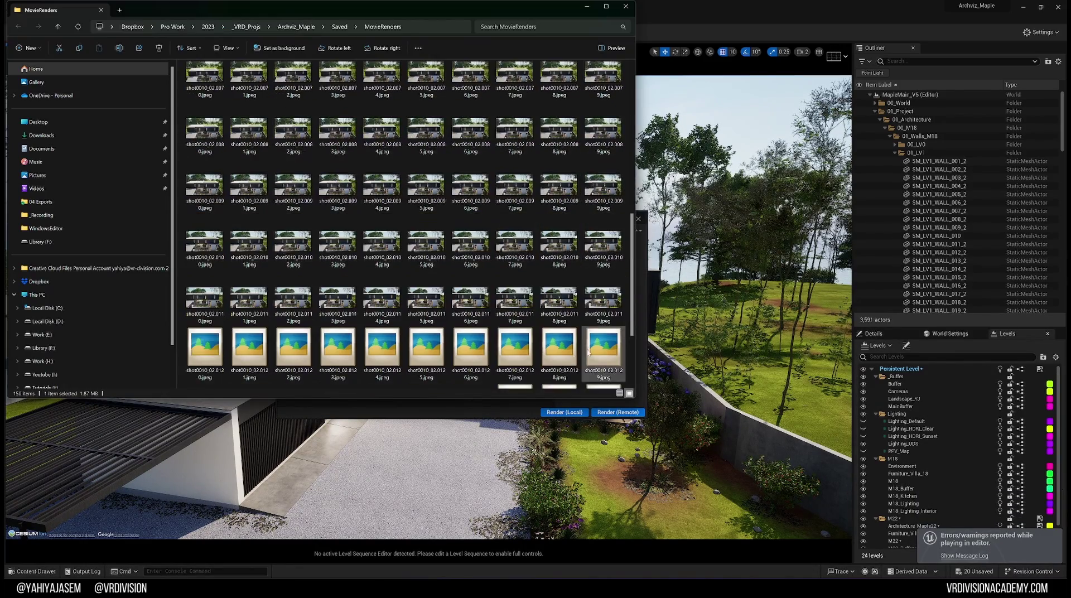
# - Scroll through the rendered shot0010_02 JPEG thumbnails in the MovieRenders folder
pyautogui.scroll(6, 589, 352)
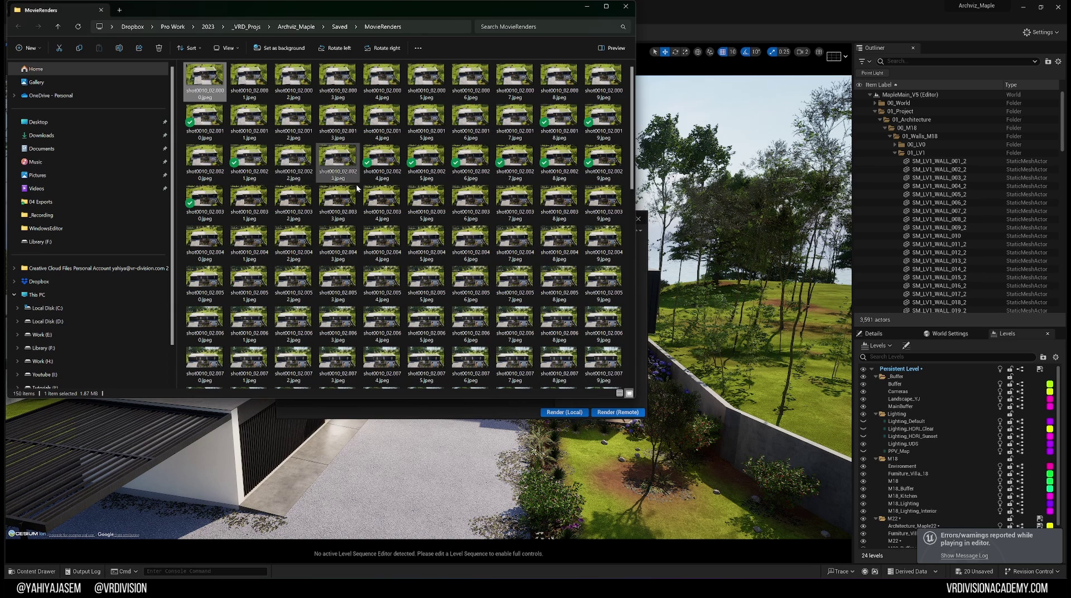
pyautogui.scroll(-5, 440, 222)
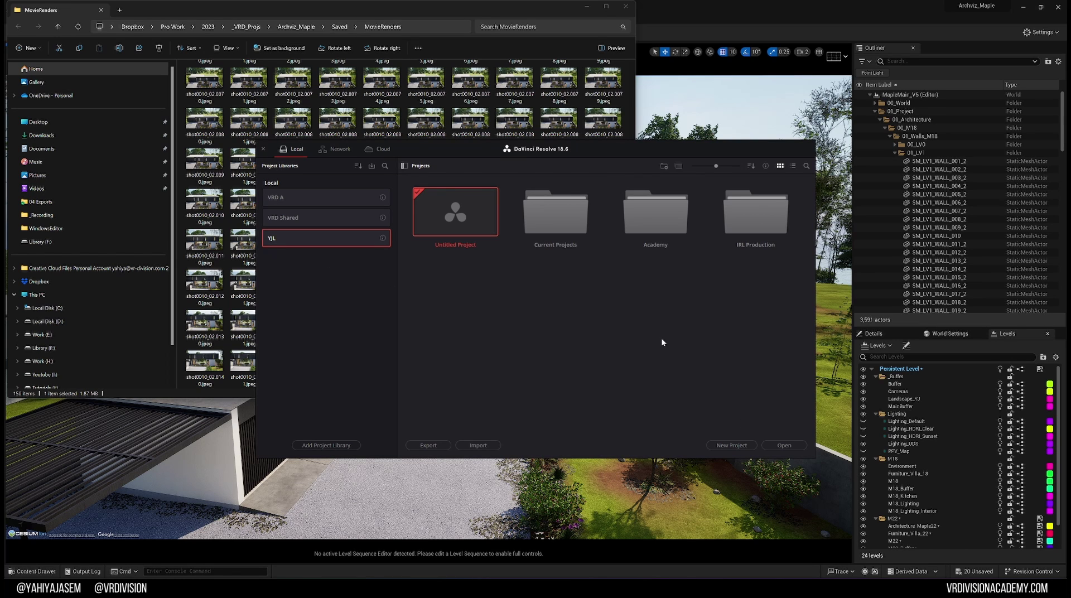
# - Open the VRD Cinematic Shots project and switch via the Cut page to the Media page
pyautogui.doubleClick(556, 215)
pyautogui.doubleClick(556, 215)
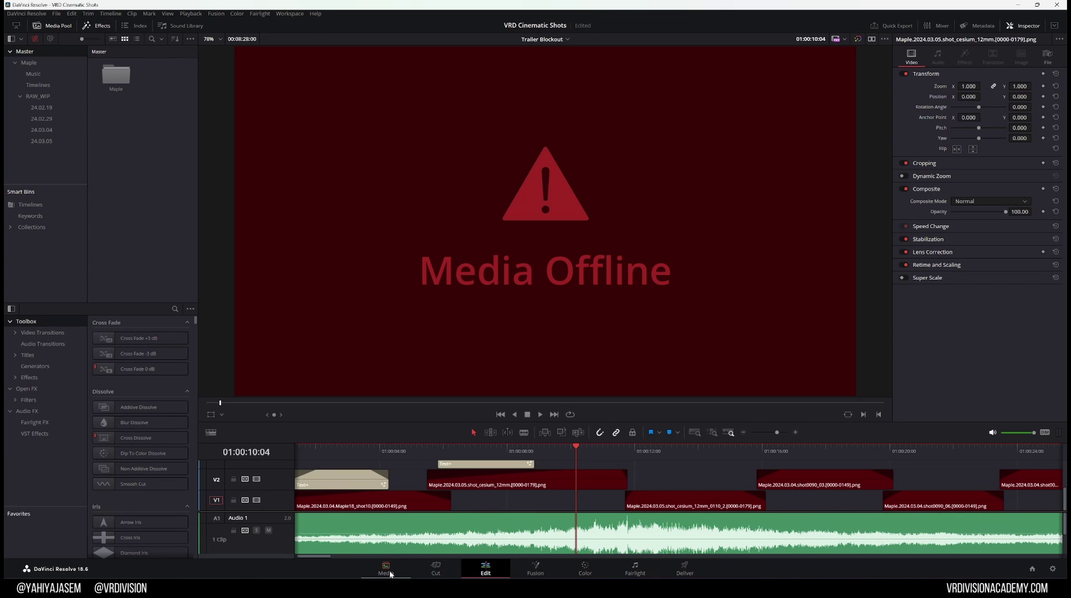
pyautogui.click(423, 574)
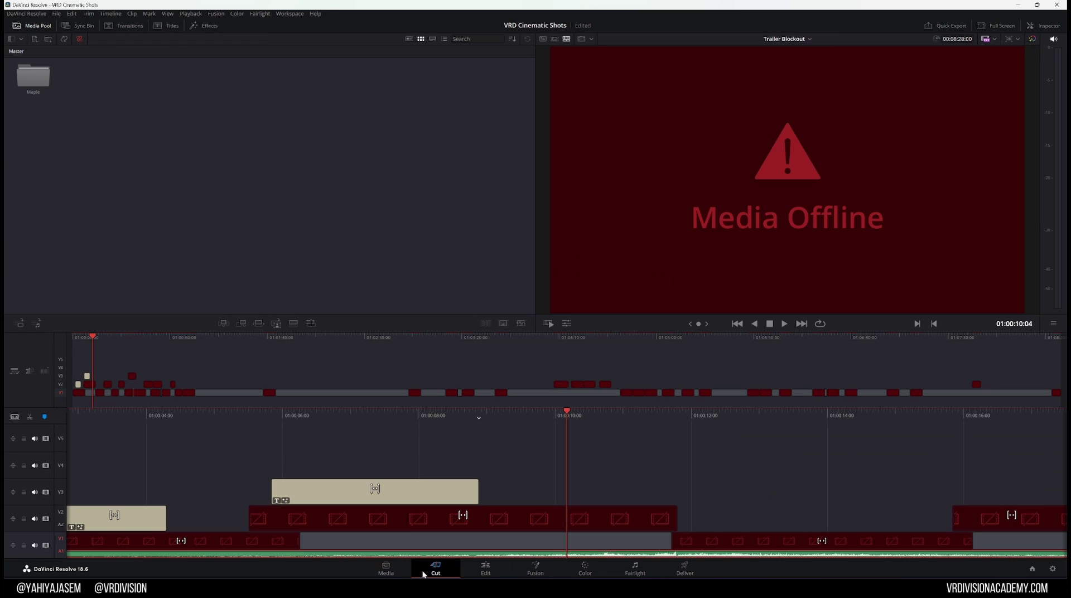
pyautogui.click(394, 569)
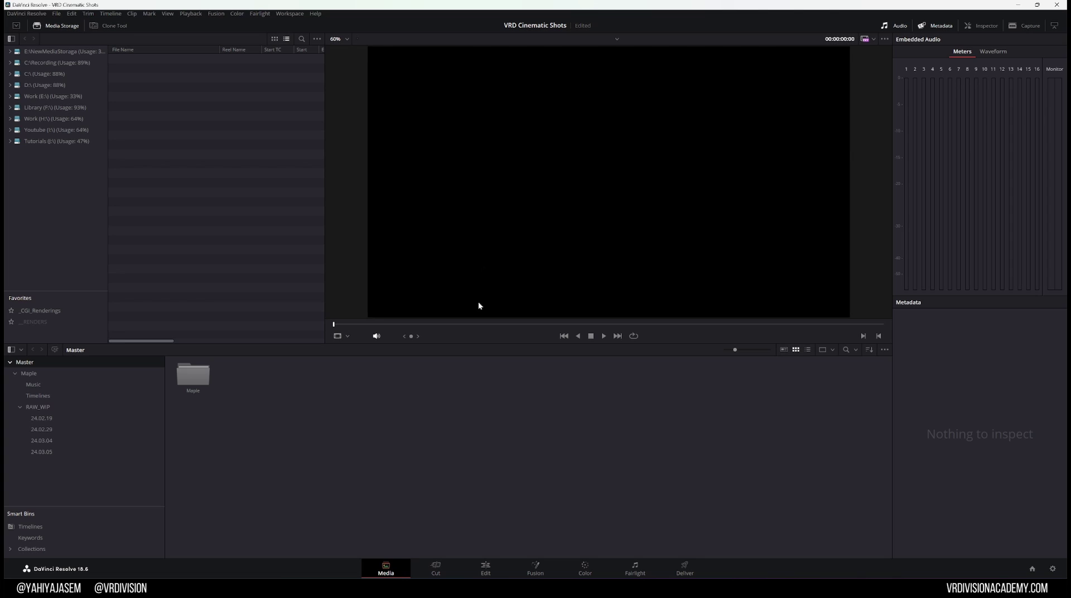
# - Expand Library (F:), open MovieRenders, and preview shot0010_02_[0000-0149].jpeg
pyautogui.click(34, 322)
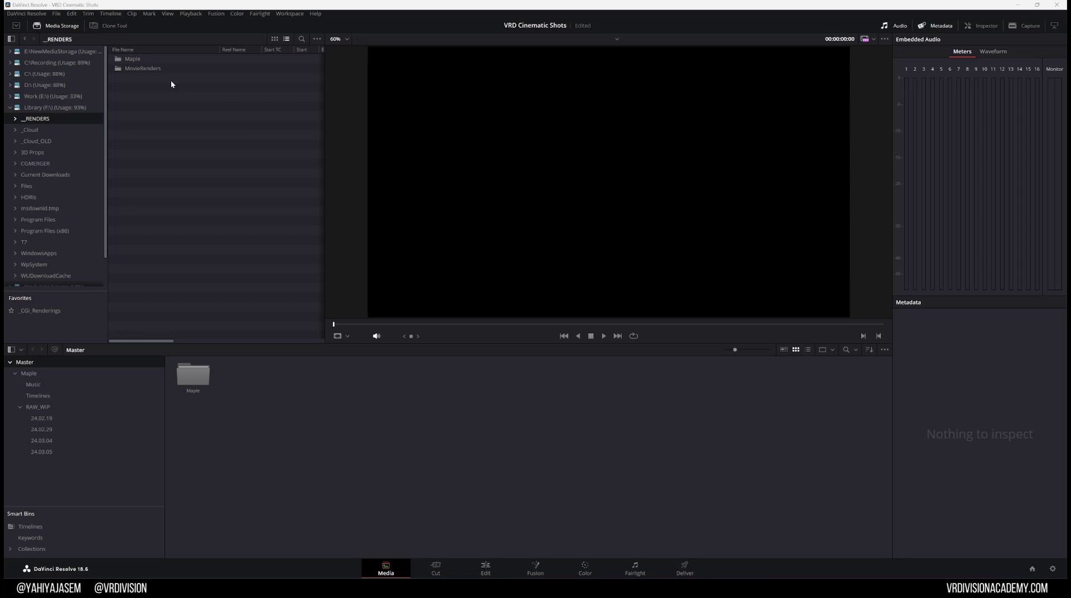
pyautogui.doubleClick(154, 68)
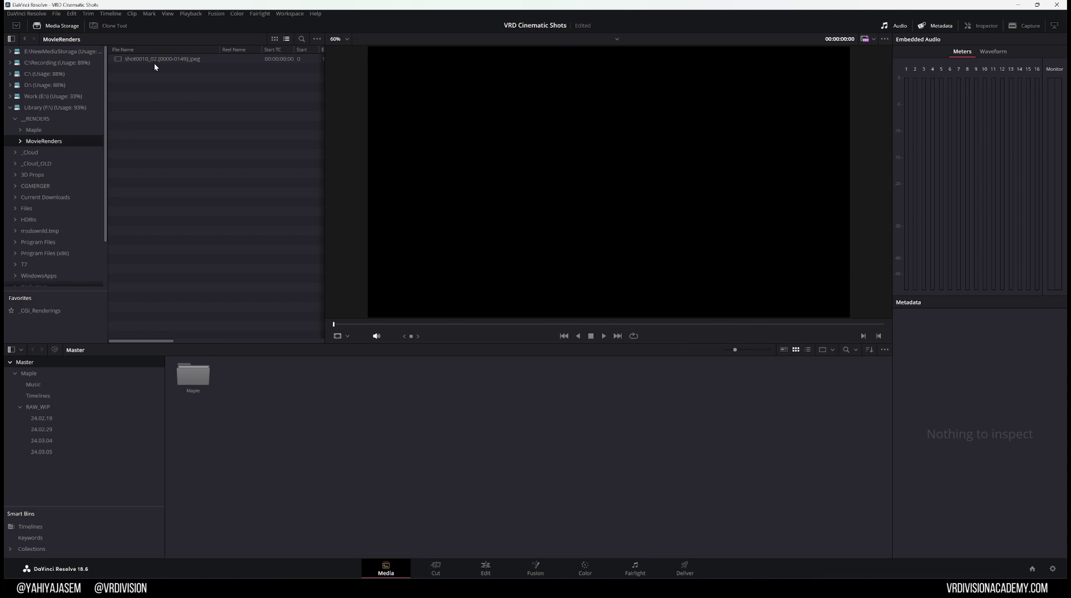
pyautogui.click(154, 62)
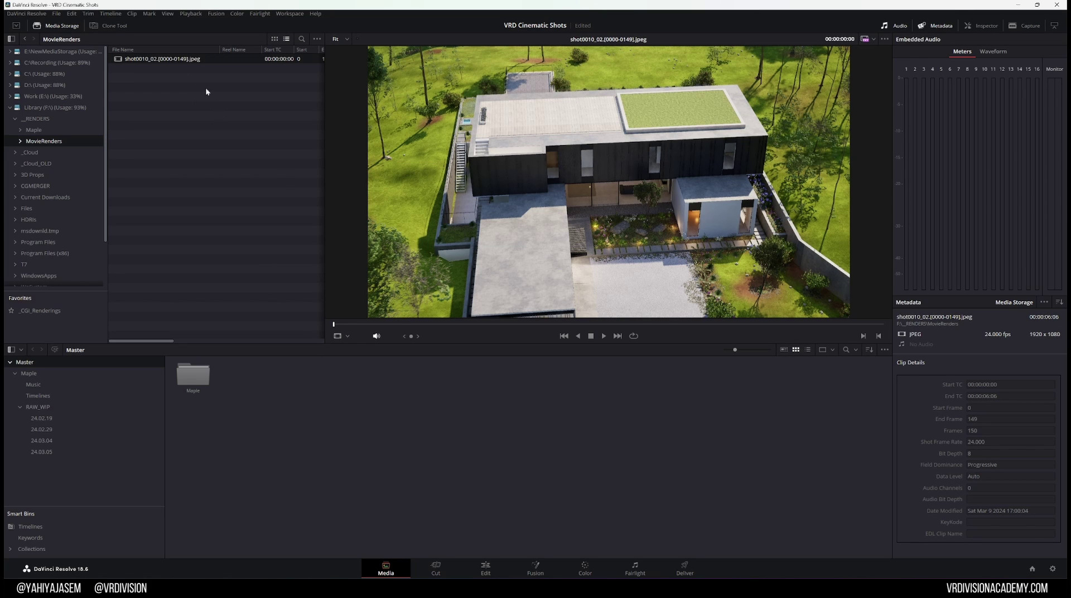
# - Play the shot0010_02 preview twice, then show the Maple bin in the Media Pool
pyautogui.click(602, 334)
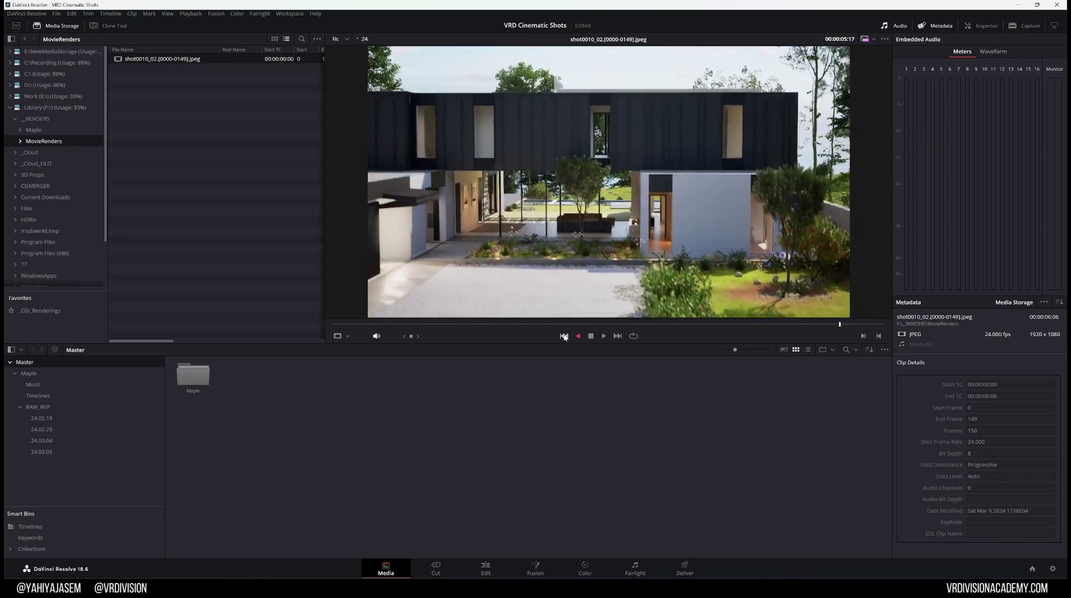
pyautogui.click(603, 337)
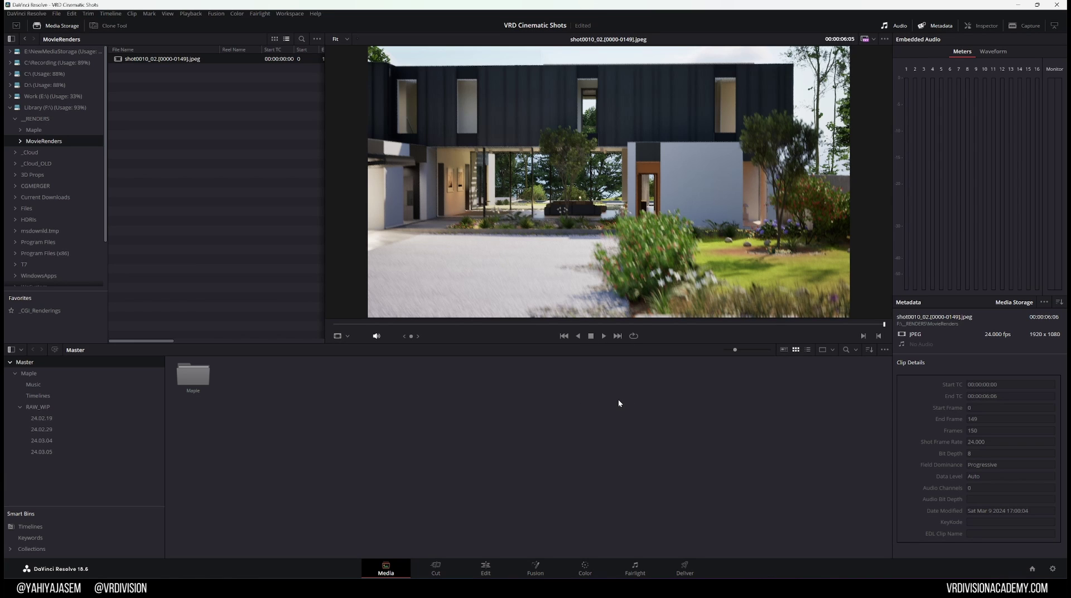
pyautogui.rightClick(153, 60)
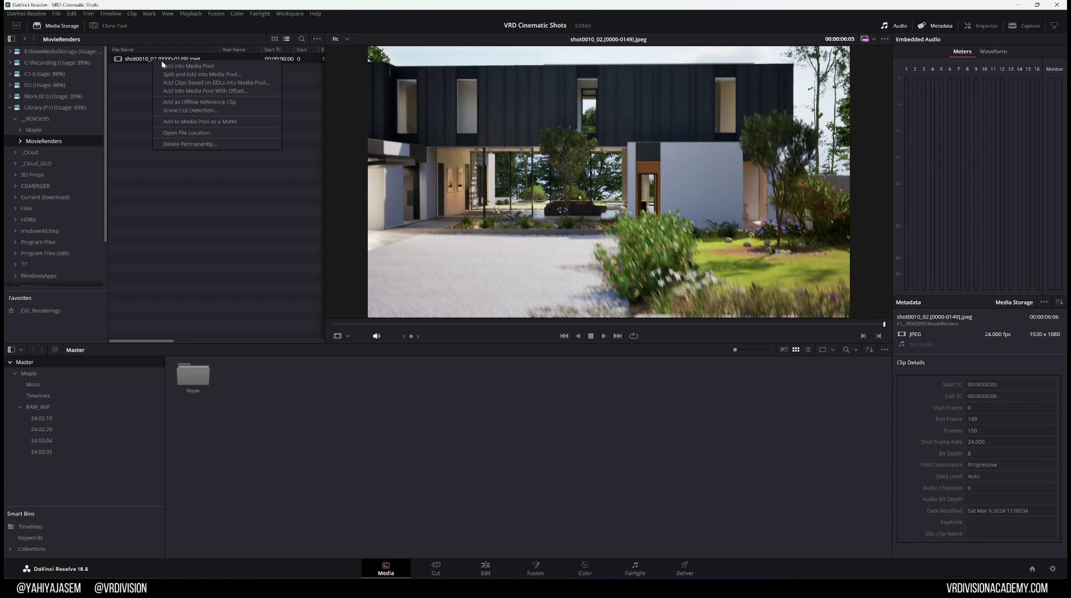
pyautogui.click(184, 67)
# - Create a bin named sdsdsd inside Maple and drag the shot0010_02 clip into it
pyautogui.rightClick(45, 370)
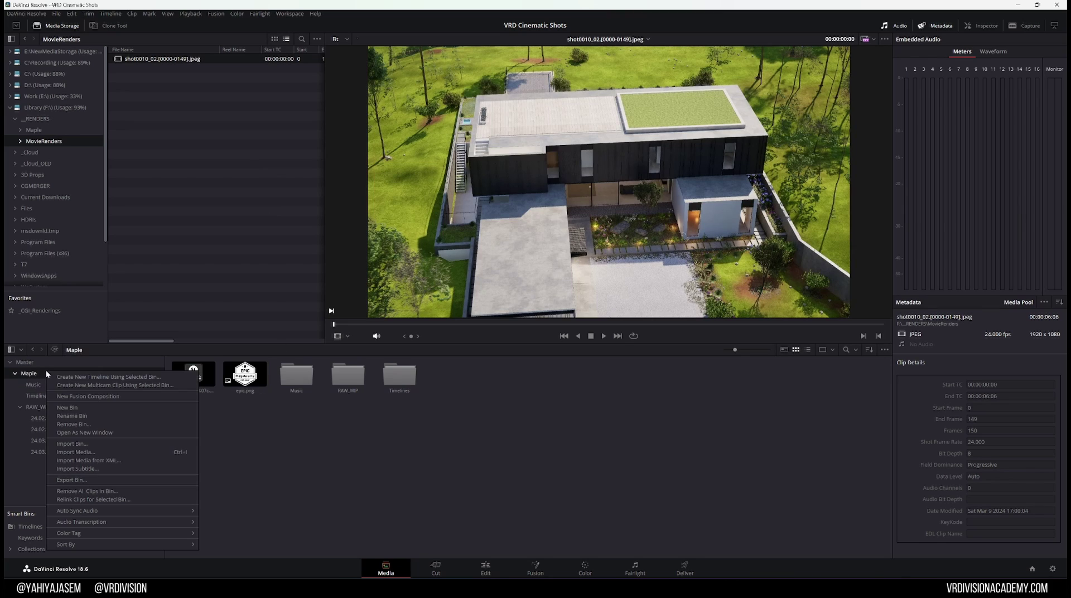
pyautogui.click(82, 404)
pyautogui.write('sdsdsd')
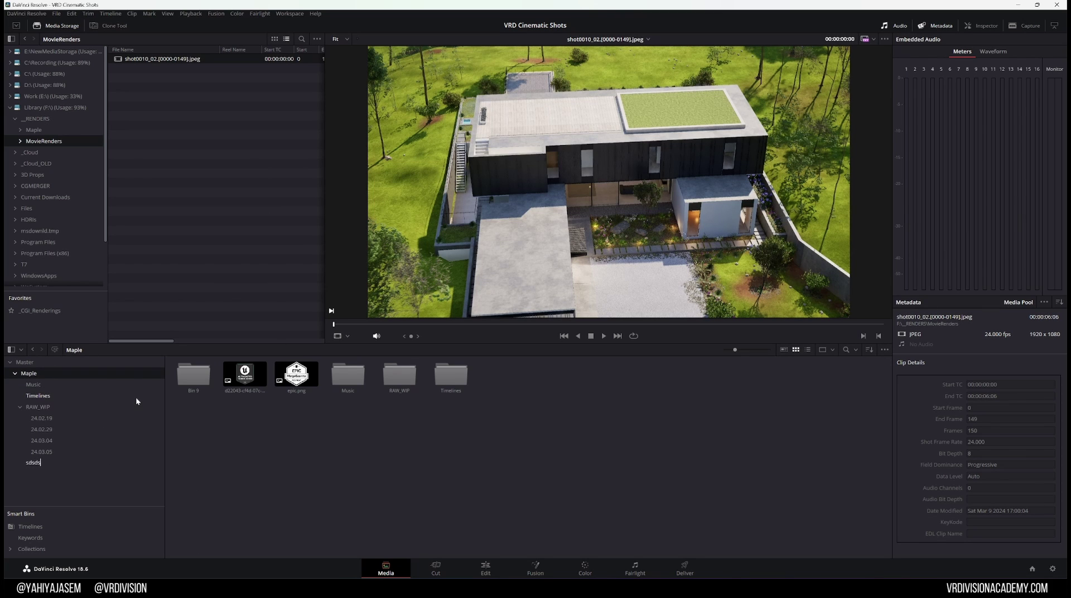
pyautogui.press('Return')
pyautogui.moveTo(138, 60); pyautogui.dragTo(68, 461)
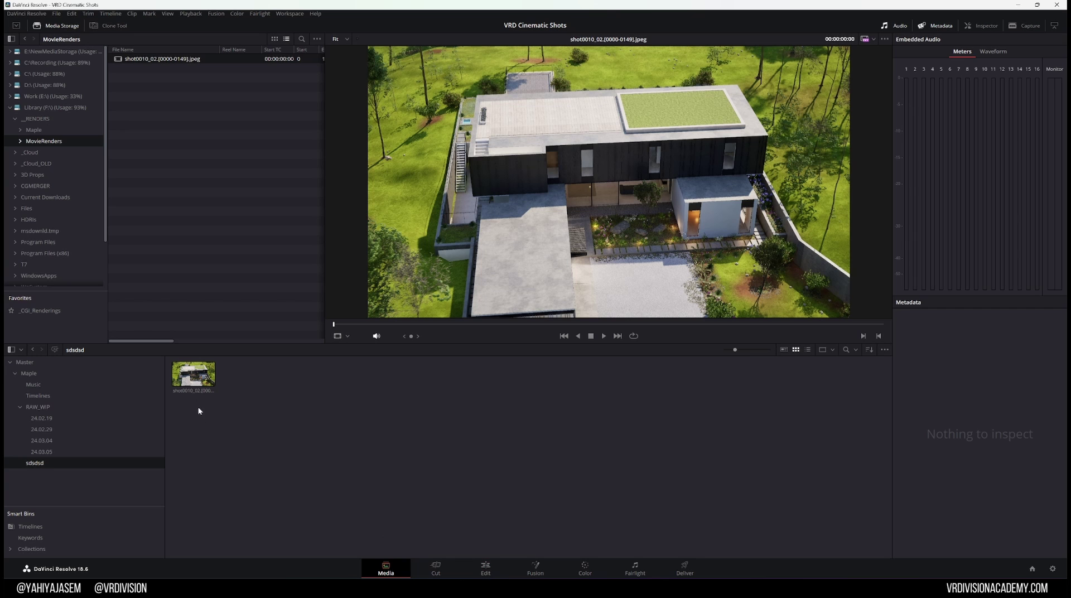
# - Build Timeline 3 from the clip and scrub its playhead to 01:00:04:23
pyautogui.rightClick(202, 391)
pyautogui.click(262, 162)
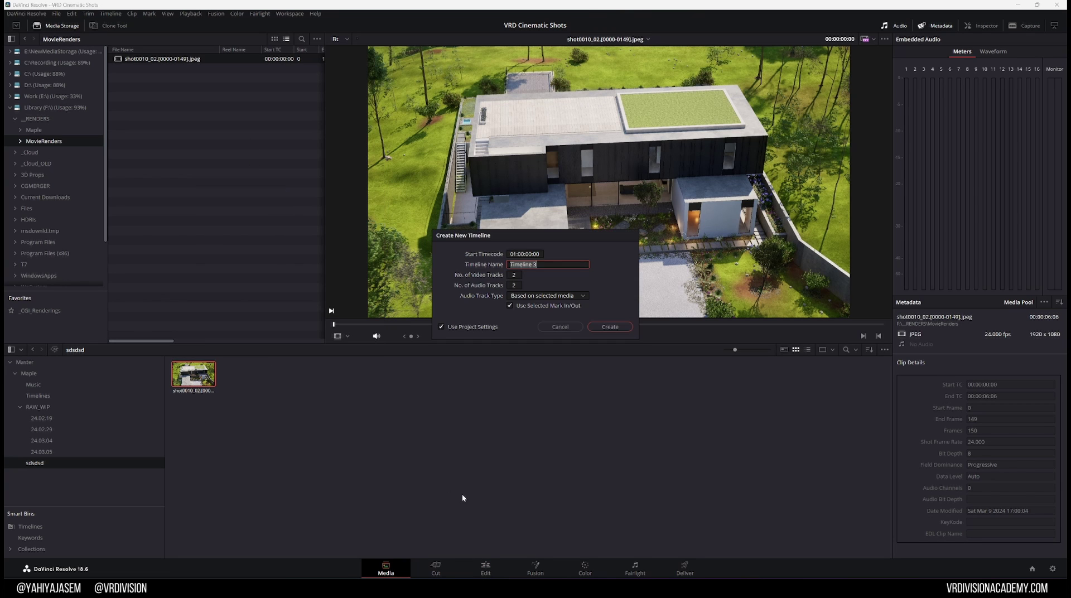
pyautogui.click(611, 331)
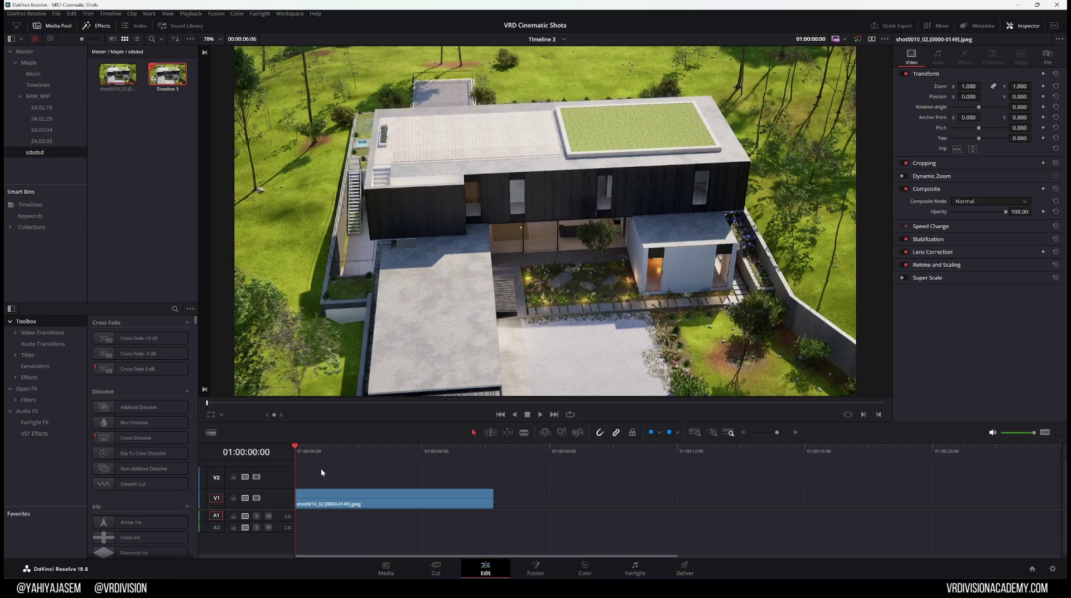
pyautogui.moveTo(327, 453); pyautogui.dragTo(418, 455)
pyautogui.click(452, 471)
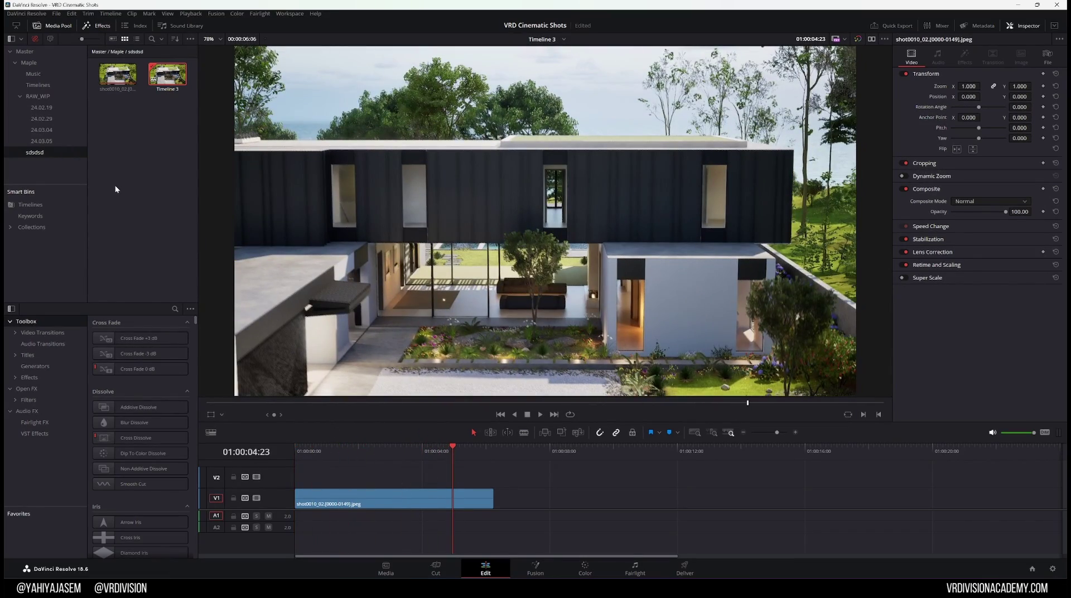
pyautogui.click(386, 569)
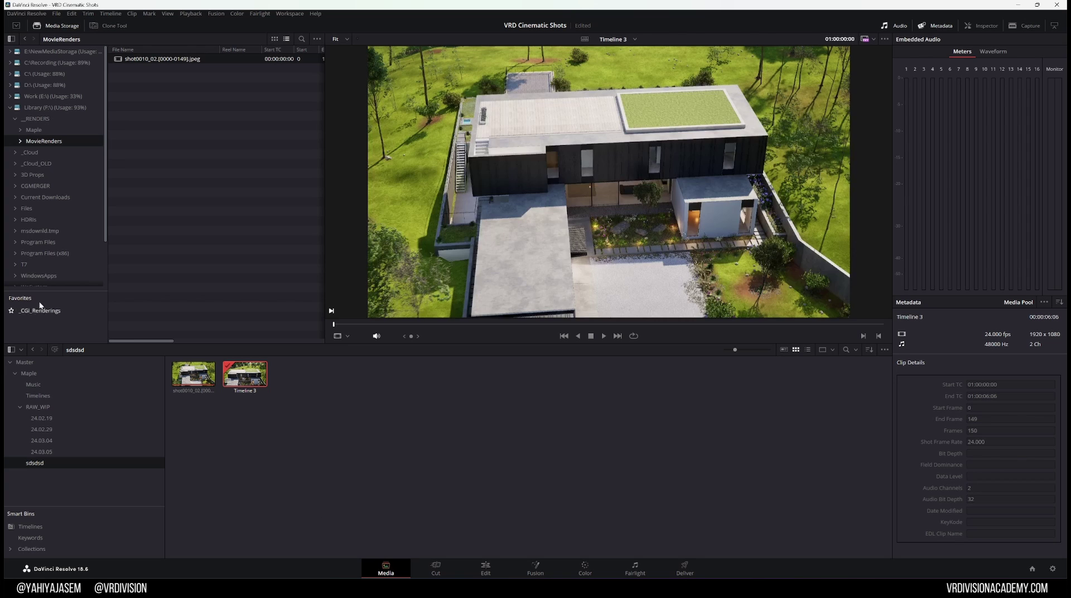
# - Browse the RAW_WIP date bins 24.02.19, 24.02.29, 24.03.04 and 24.03.05, ending on 24.02.19
pyautogui.click(45, 408)
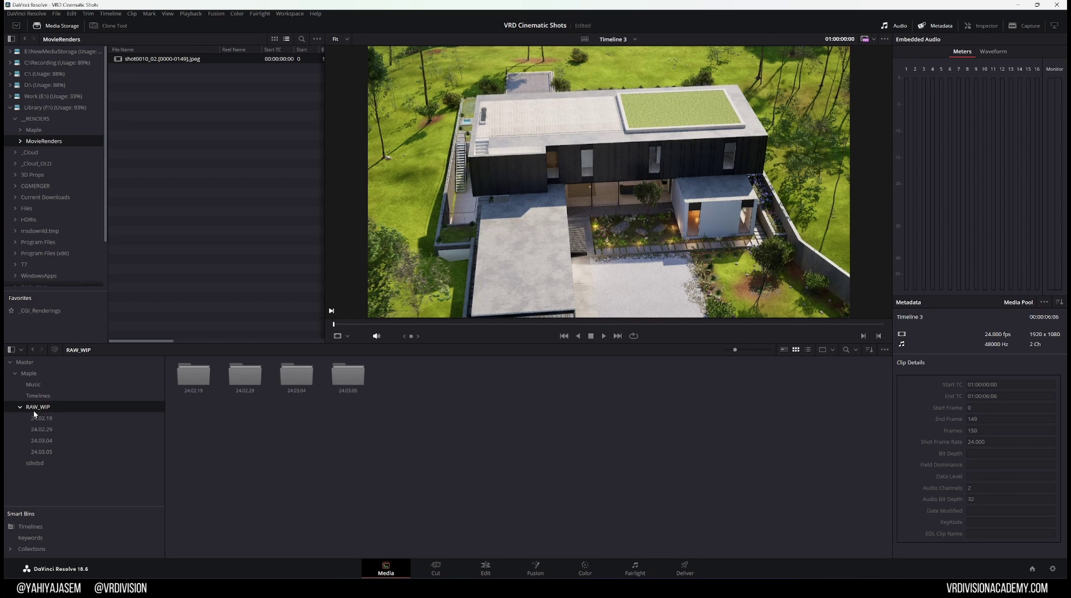
pyautogui.click(41, 418)
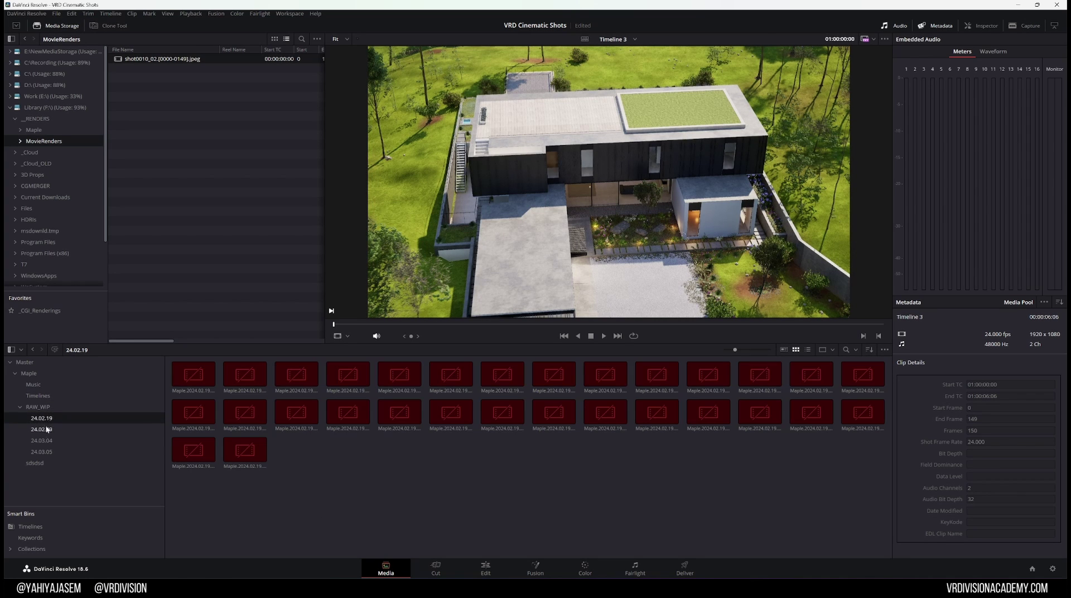
pyautogui.click(42, 429)
pyautogui.click(49, 441)
pyautogui.press('Down')
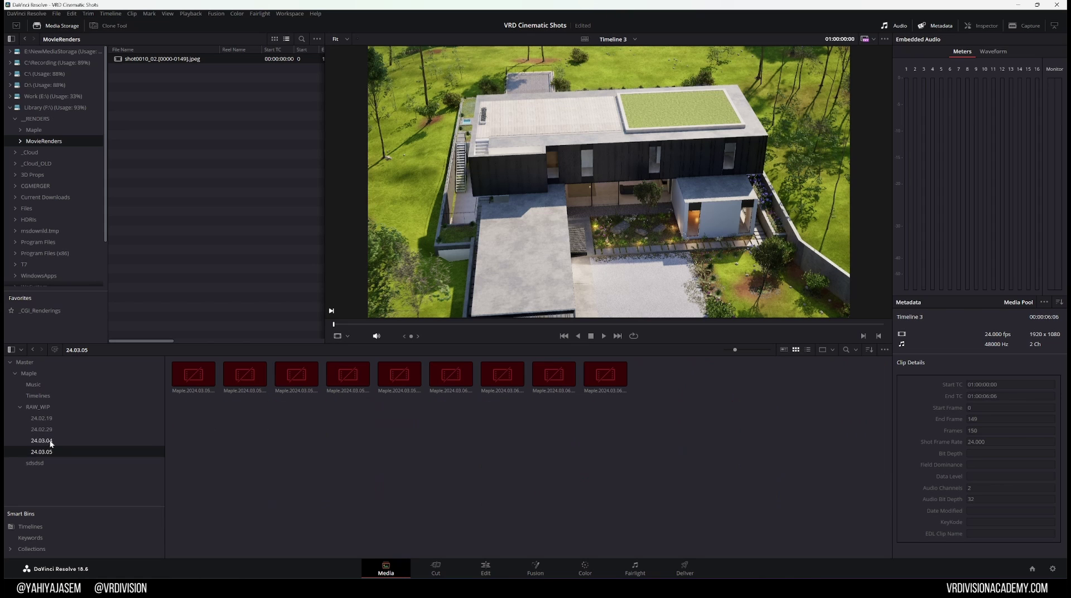
pyautogui.click(54, 422)
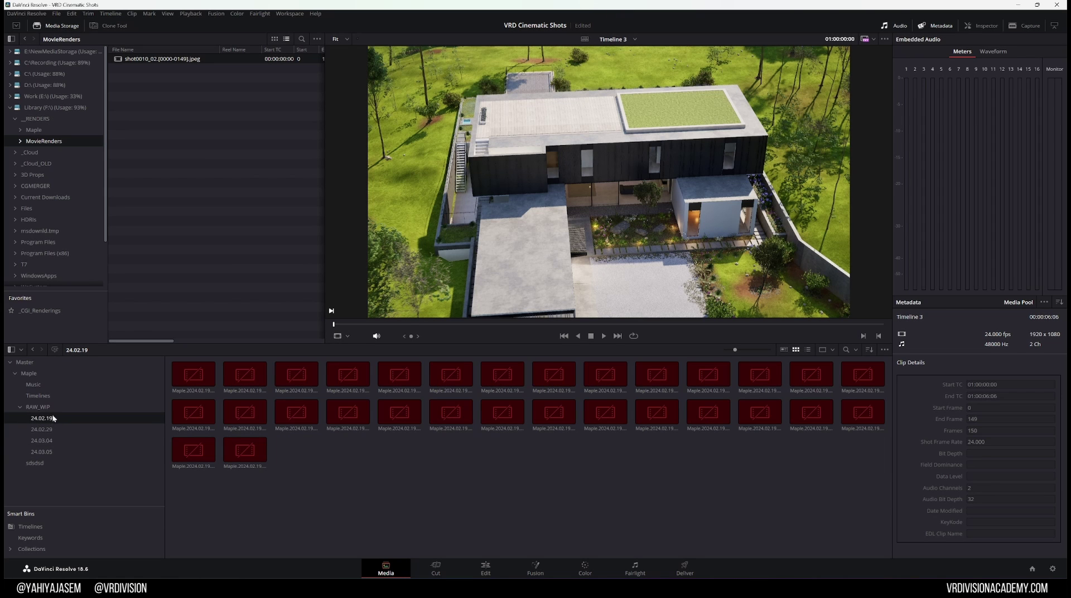
# - On the Edit page, relink the missing clips to the Work (E:) > __RENDERS folder
pyautogui.click(468, 562)
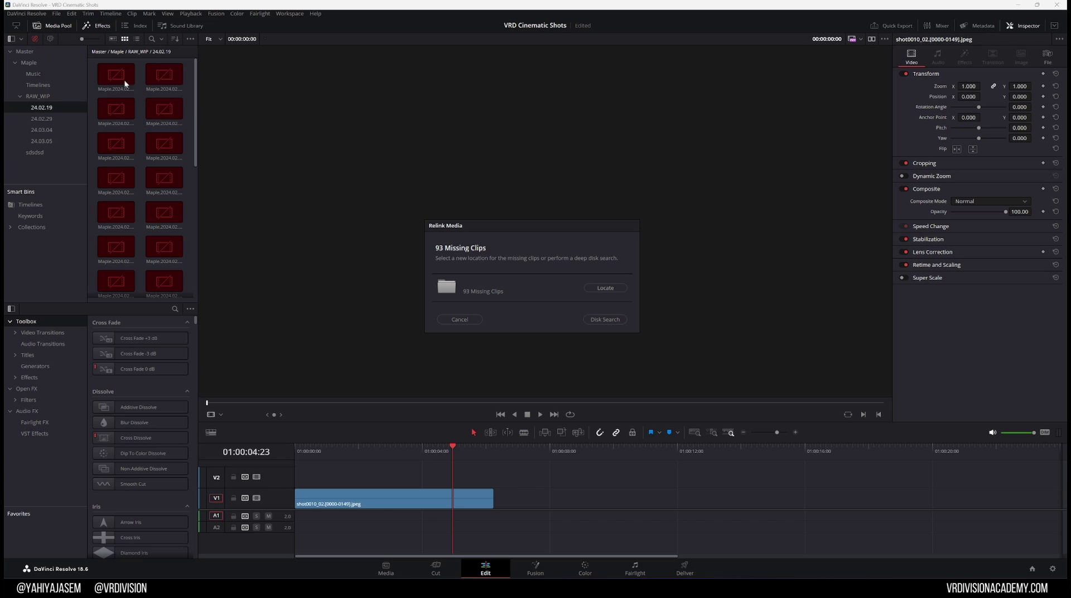
pyautogui.click(605, 288)
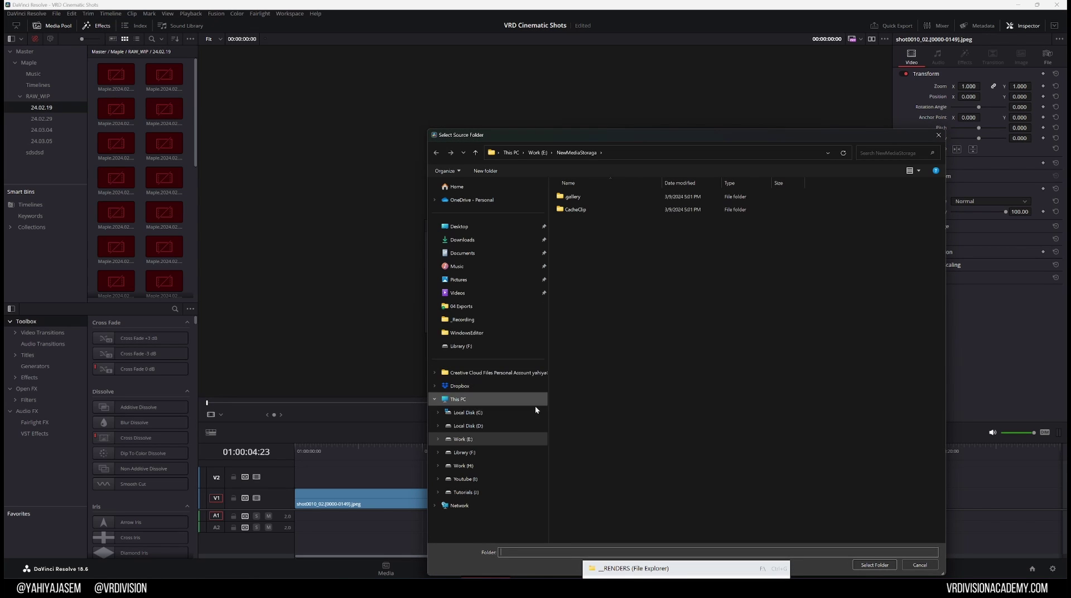
pyautogui.click(500, 451)
pyautogui.click(578, 197)
pyautogui.doubleClick(581, 201)
pyautogui.click(263, 388)
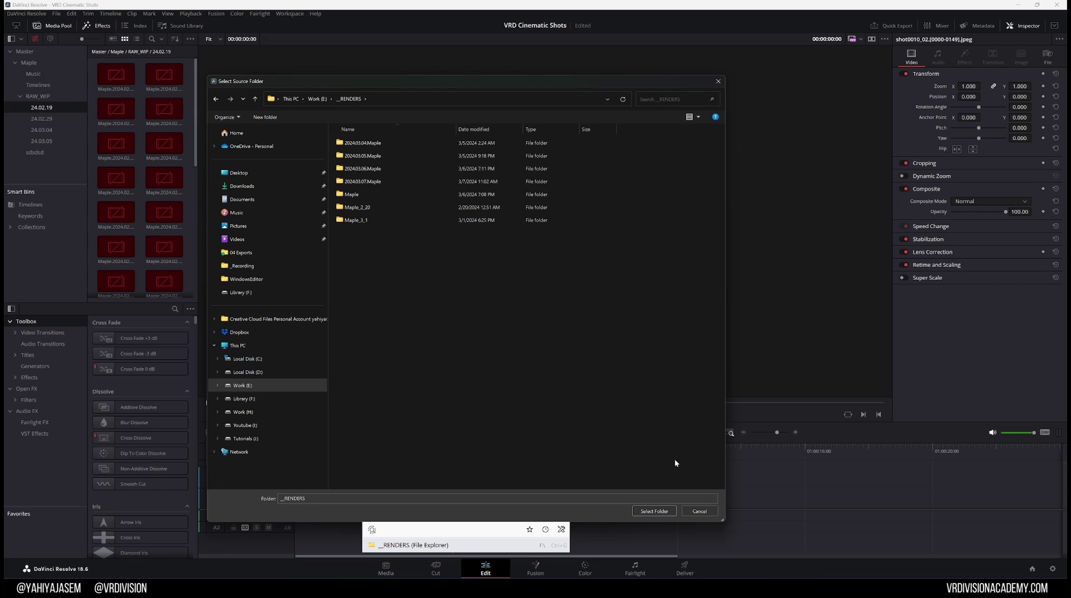
pyautogui.click(654, 509)
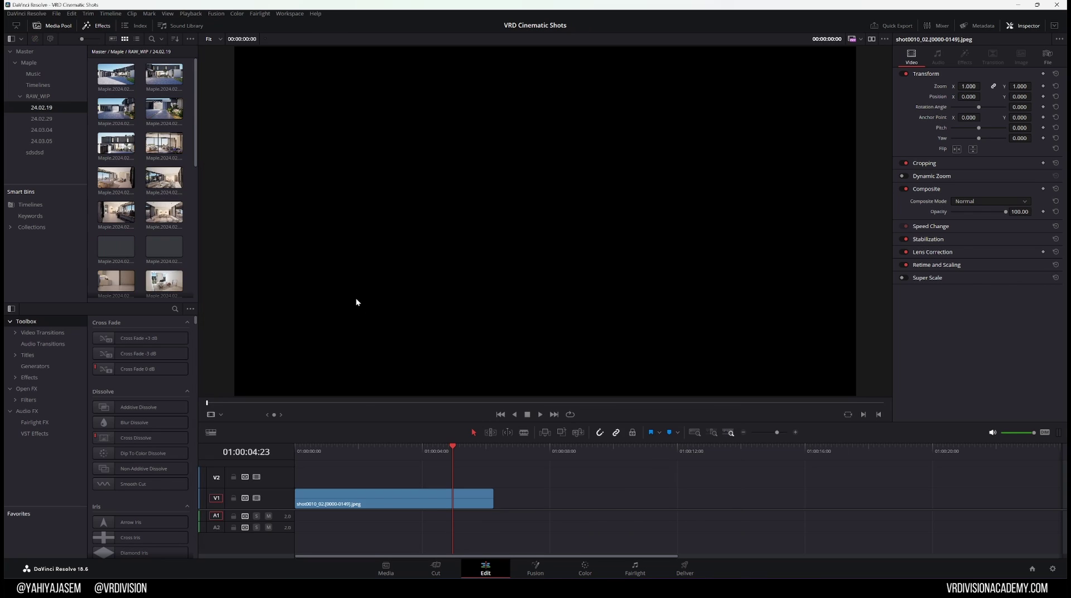
pyautogui.hotkey('shift', '2')
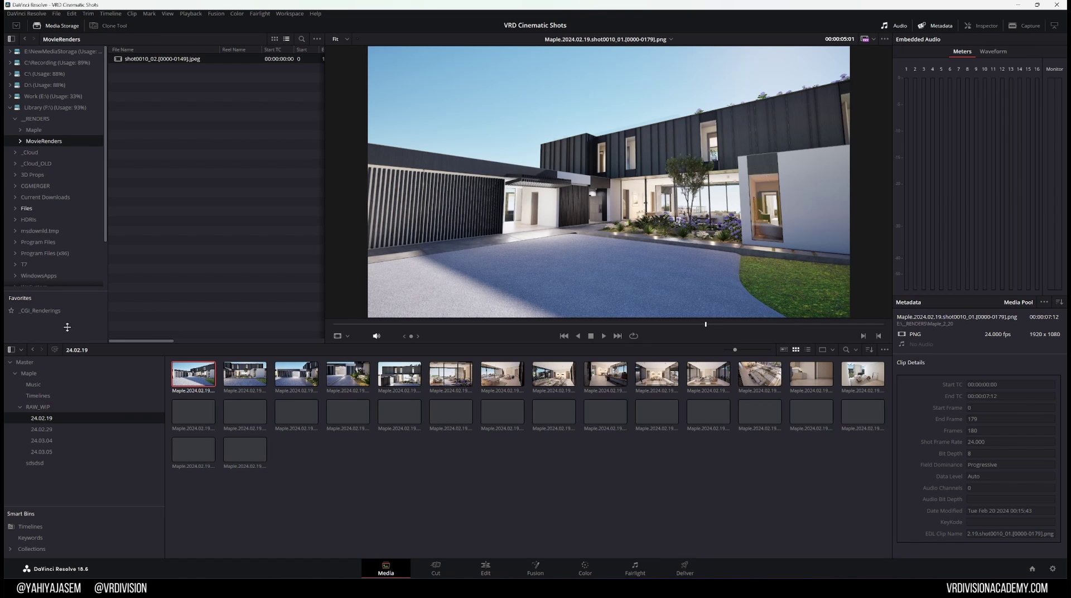
# - Preview shot0040_12, M18_LV_shot0030_04 and the sdsdsd bin's shot0010_02 JPEG sequence
pyautogui.click(10, 107)
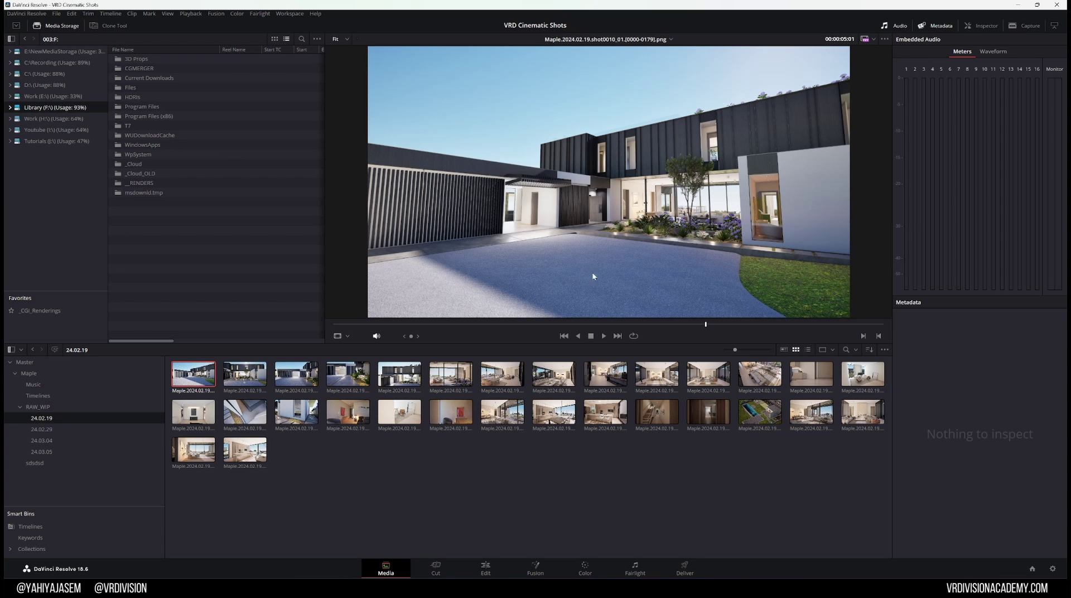
pyautogui.click(41, 429)
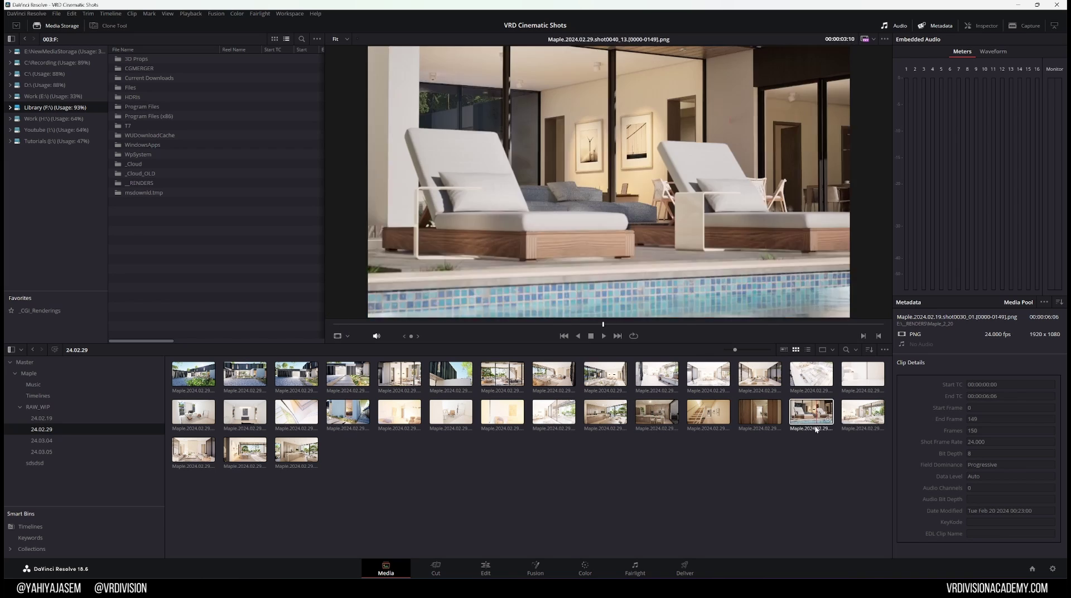
pyautogui.click(761, 426)
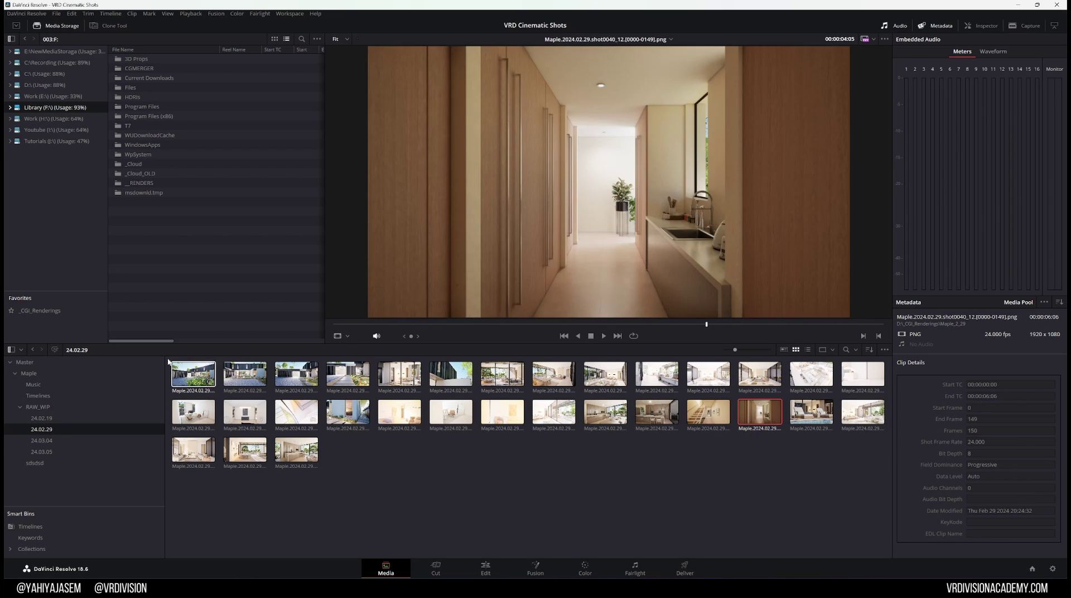
pyautogui.click(42, 440)
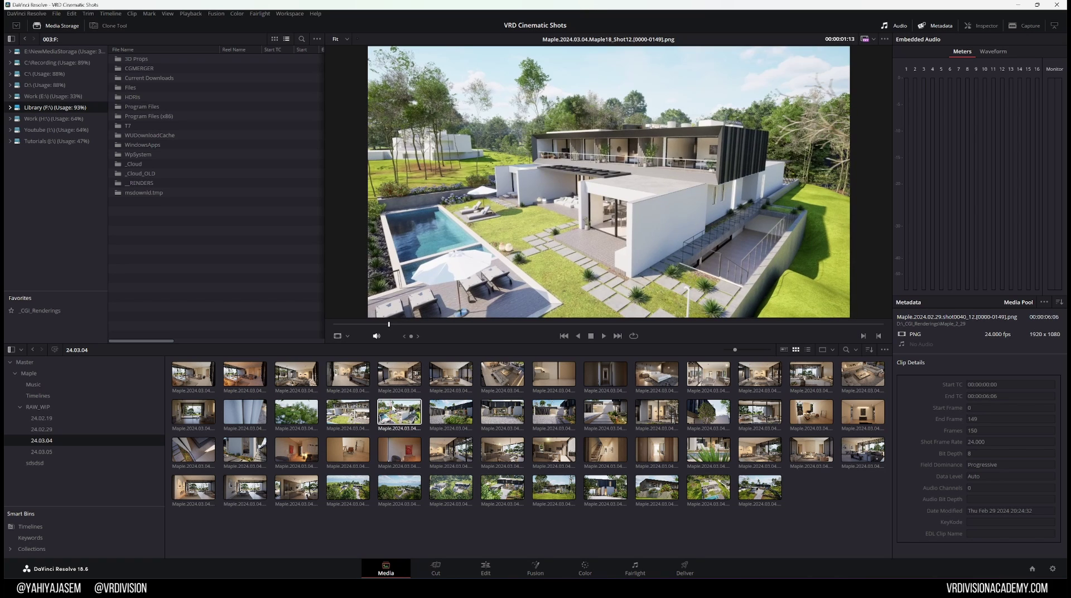
pyautogui.click(394, 382)
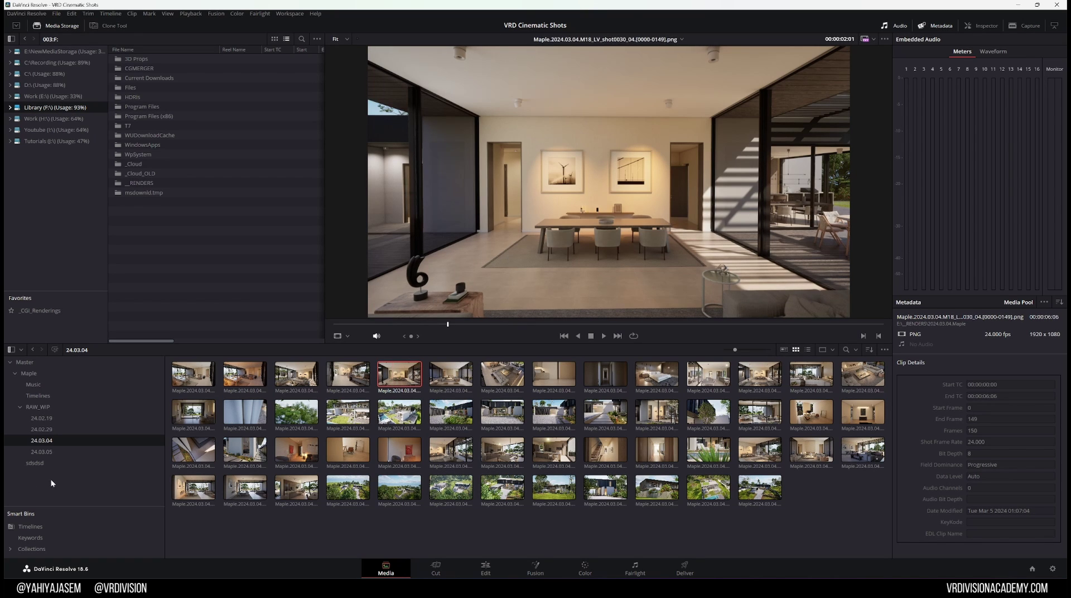
pyautogui.click(63, 462)
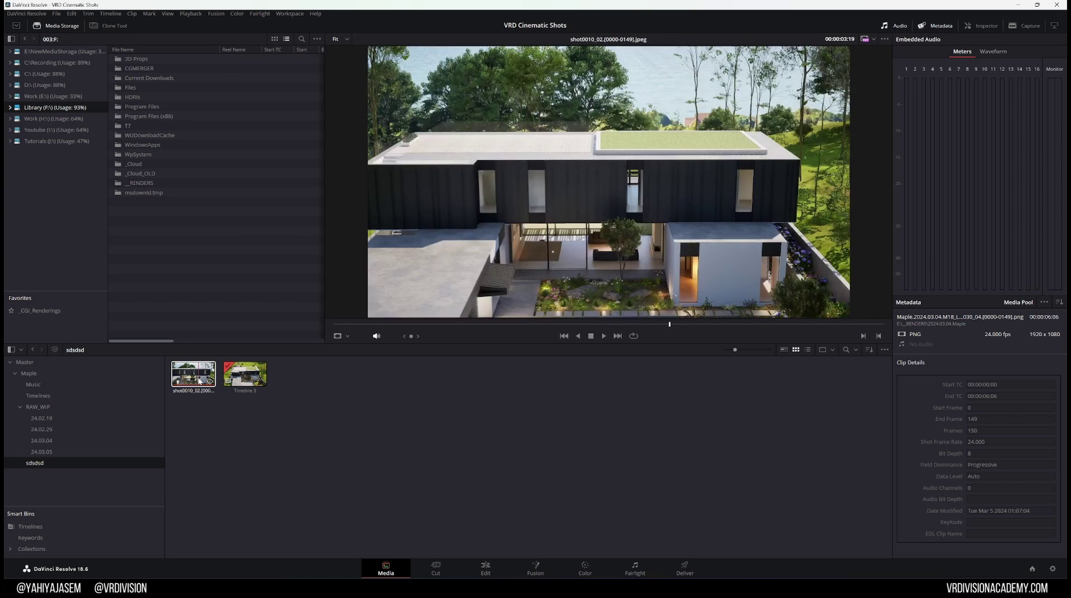
pyautogui.click(187, 394)
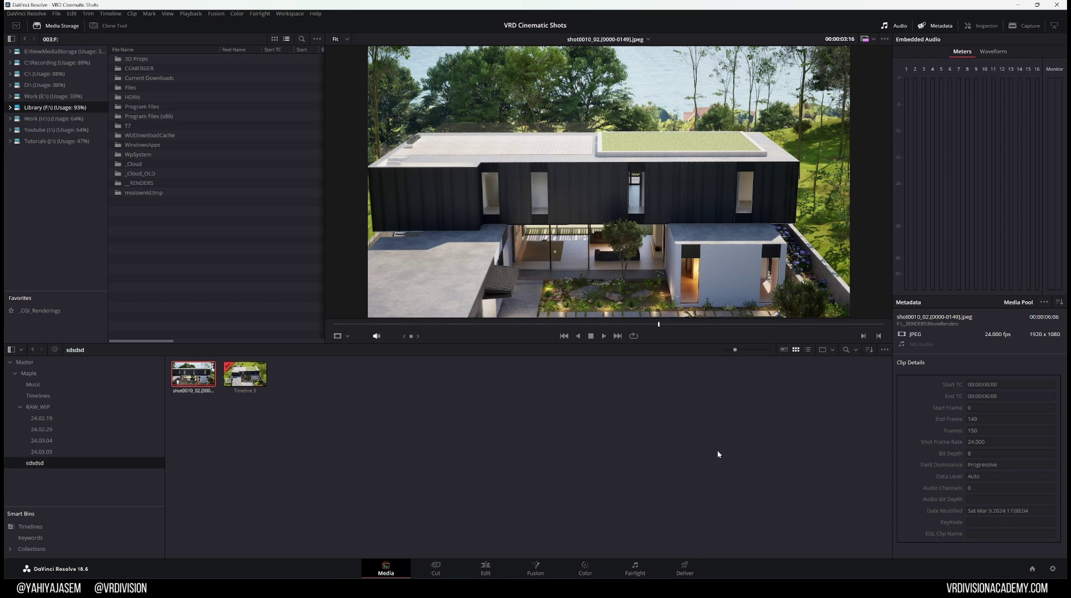
# - Back in Unreal, open the unsaved render config's settings and read the file name format help
pyautogui.moveTo(667, 578)
pyautogui.click(620, 549)
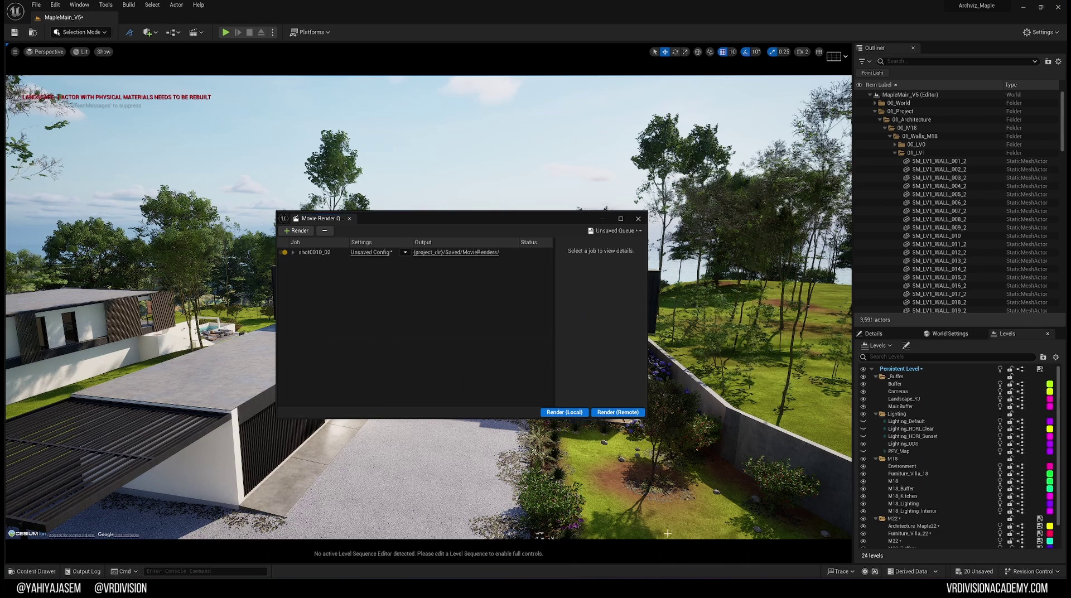
pyautogui.click(372, 252)
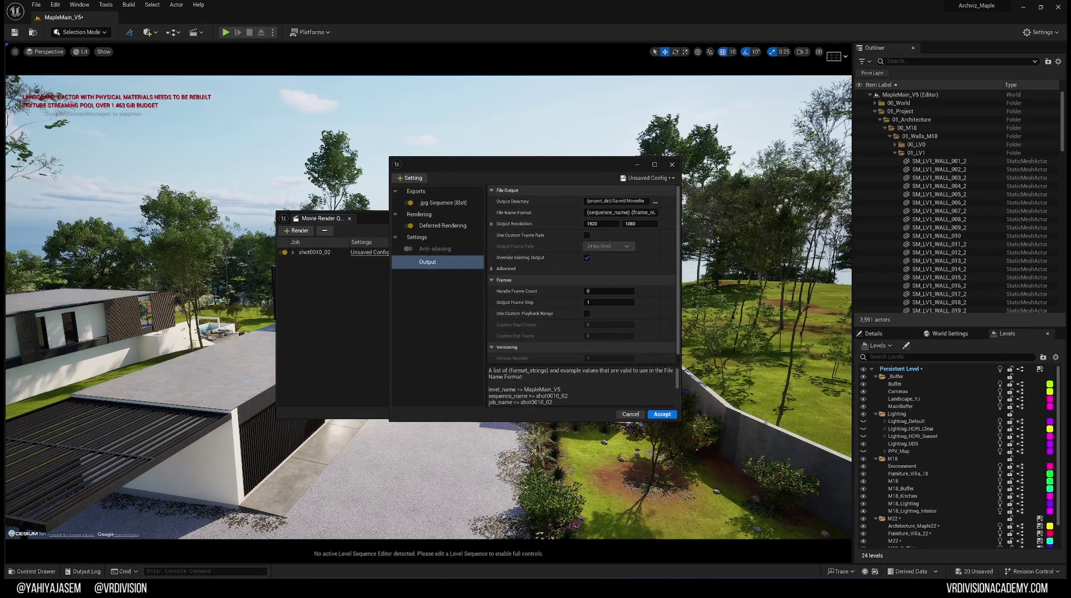
pyautogui.moveTo(504, 377); pyautogui.dragTo(552, 402)
pyautogui.click(509, 371)
pyautogui.moveTo(508, 371); pyautogui.dragTo(533, 371)
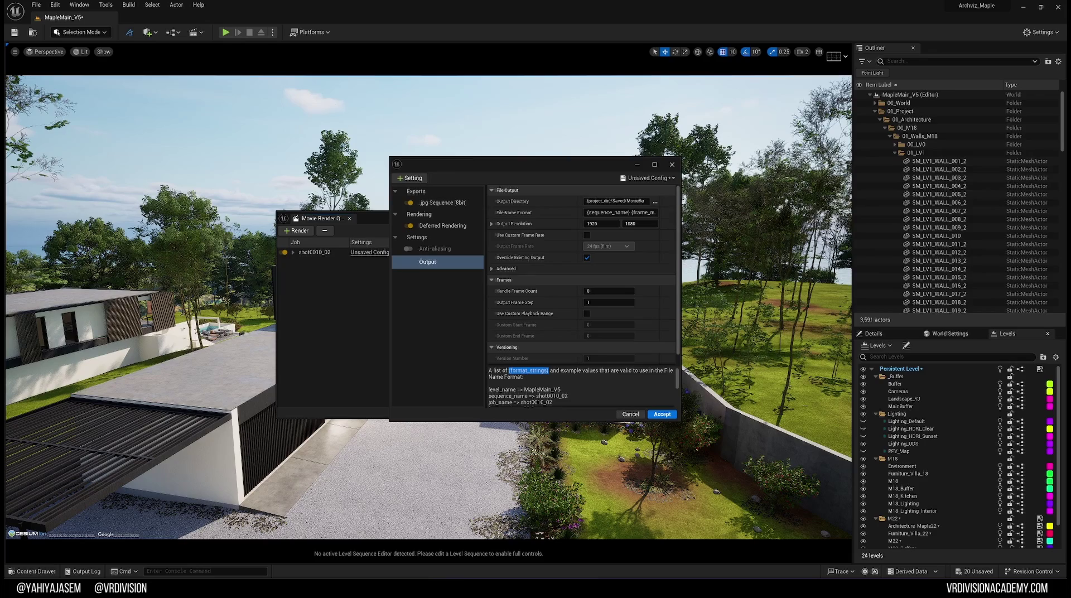
# - Edit the File Name Format to add a '.' after {sequence_name}
pyautogui.click(621, 212)
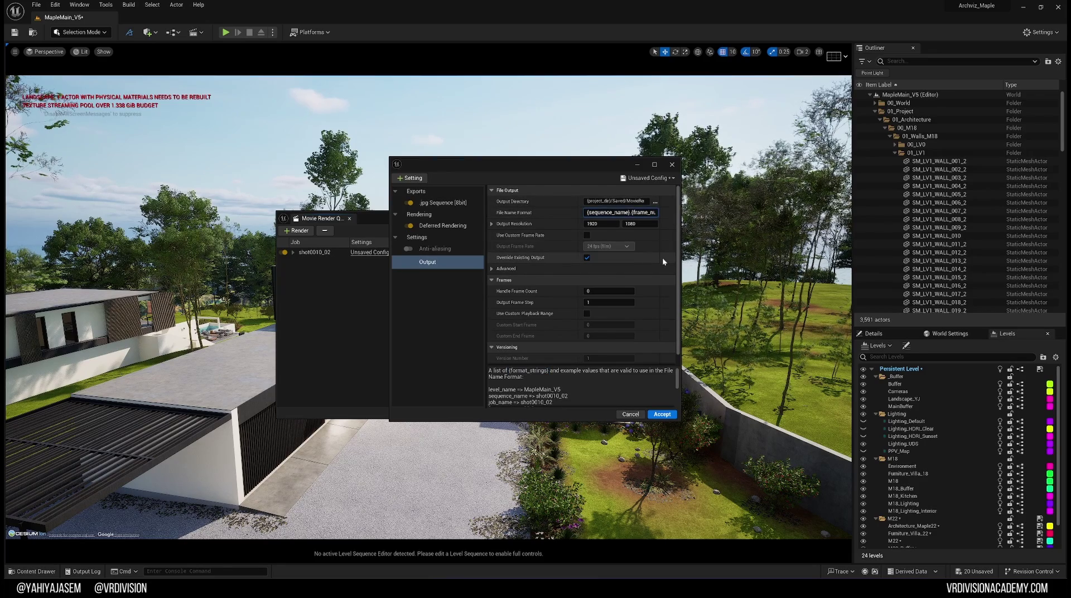
pyautogui.write('{')
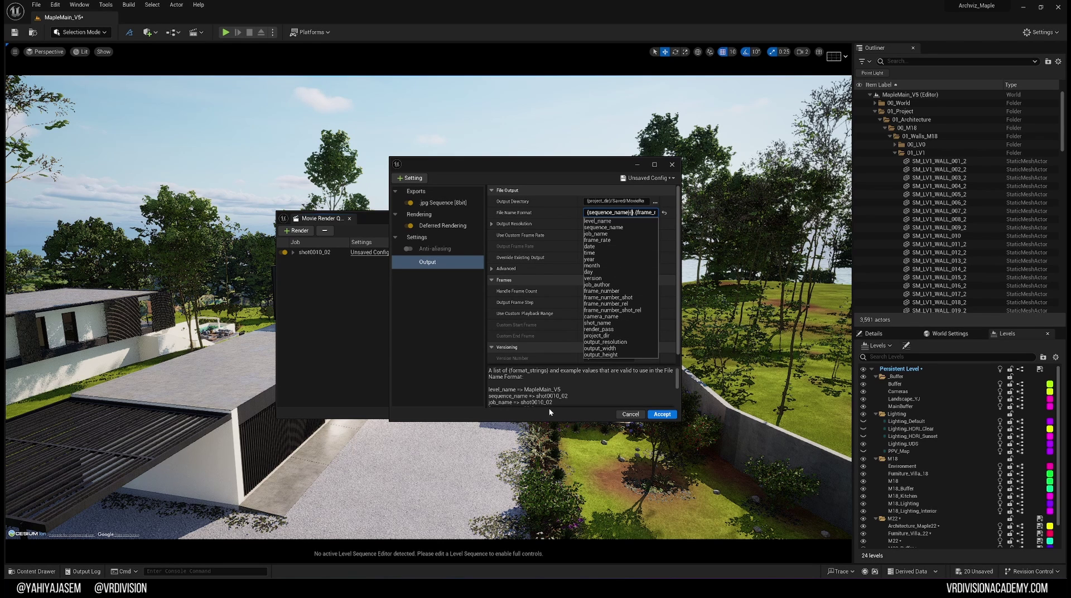
pyautogui.scroll(-6, 582, 386)
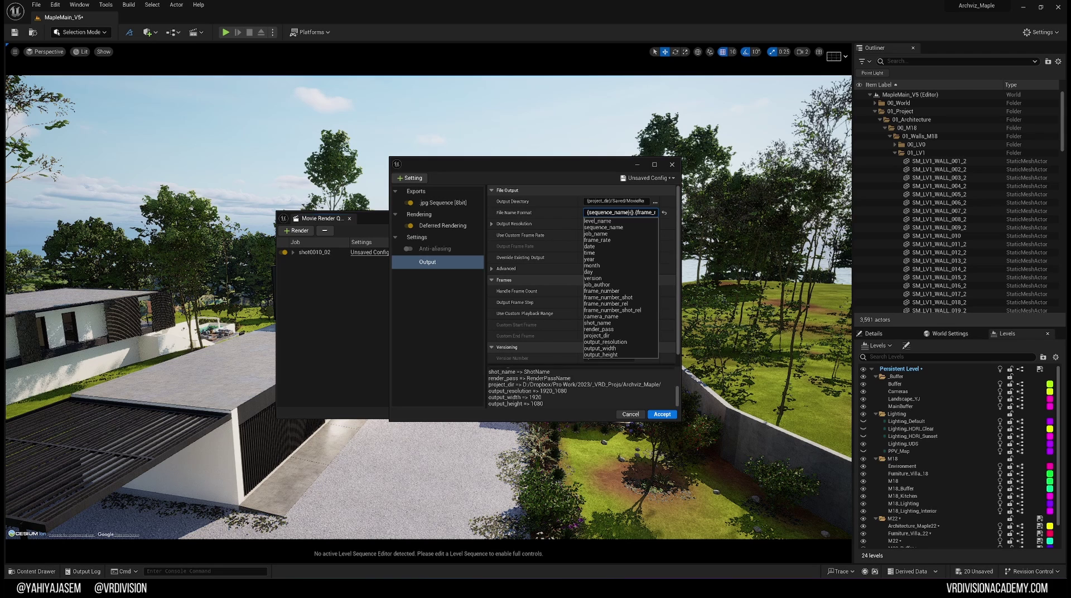
pyautogui.scroll(6, 581, 386)
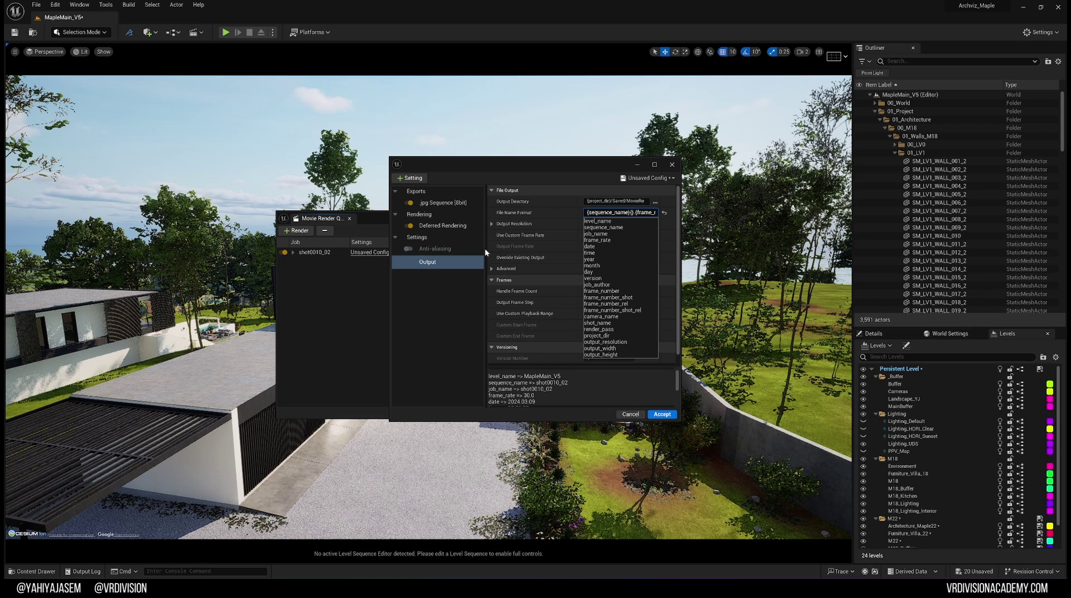
pyautogui.click(604, 304)
pyautogui.hotkey('ctrl', 'z')
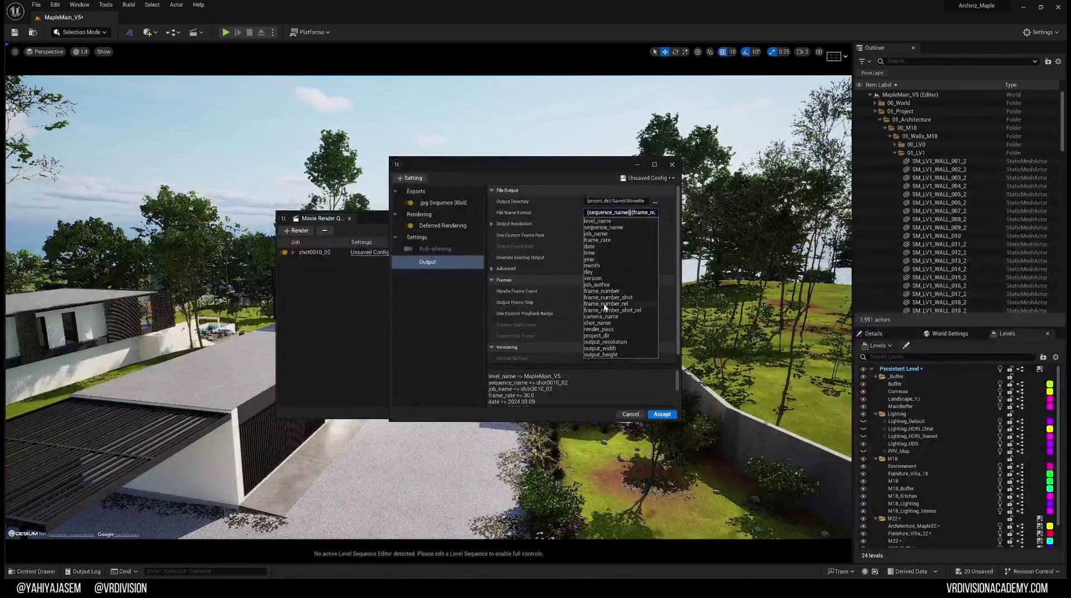
pyautogui.write('.')
# - In File Explorer, scroll through the PNG frames in Work (E:) > _RENDERS > 2024.03.06.Maple
pyautogui.click(675, 547)
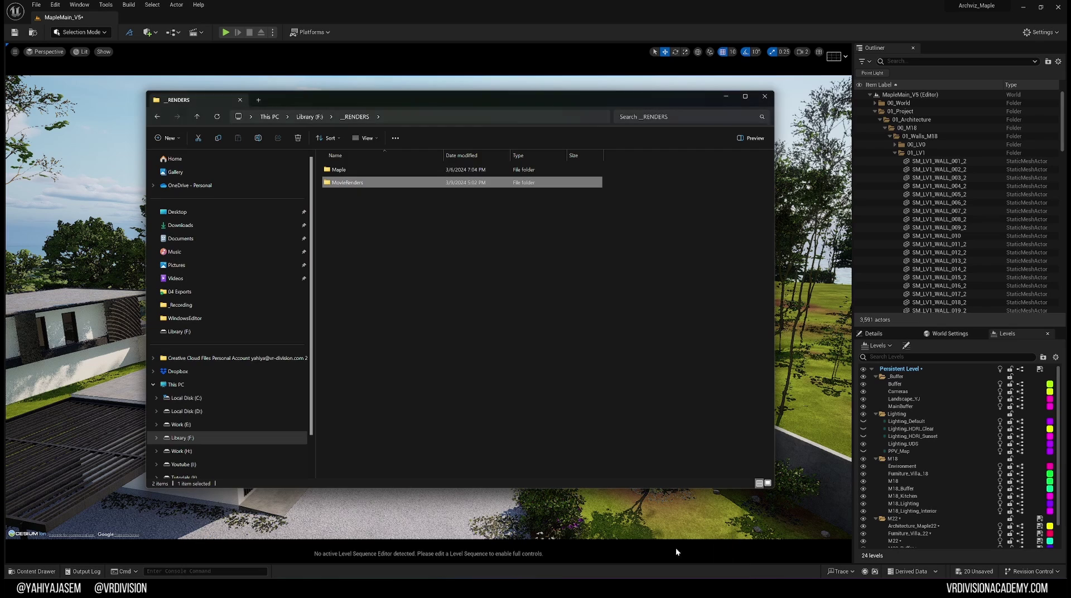
pyautogui.doubleClick(353, 170)
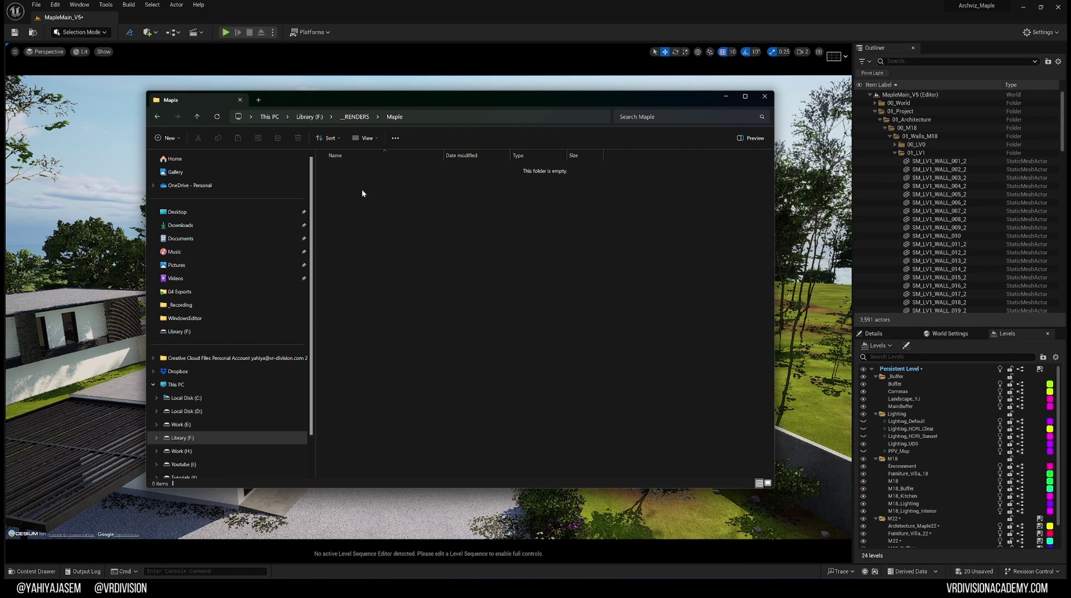
pyautogui.hotkey('alt', 'Left')
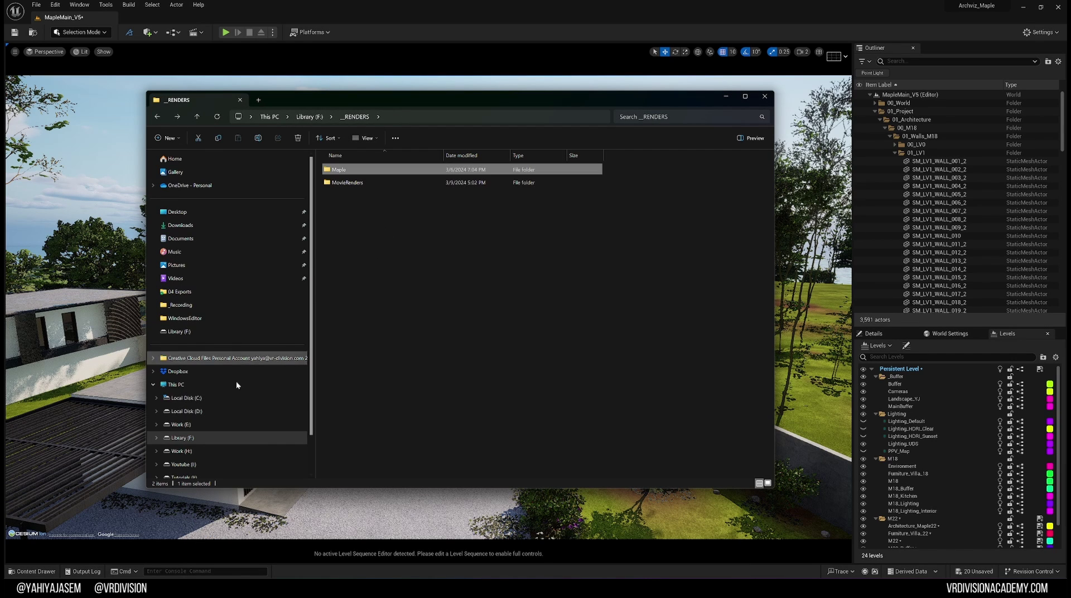
pyautogui.click(207, 427)
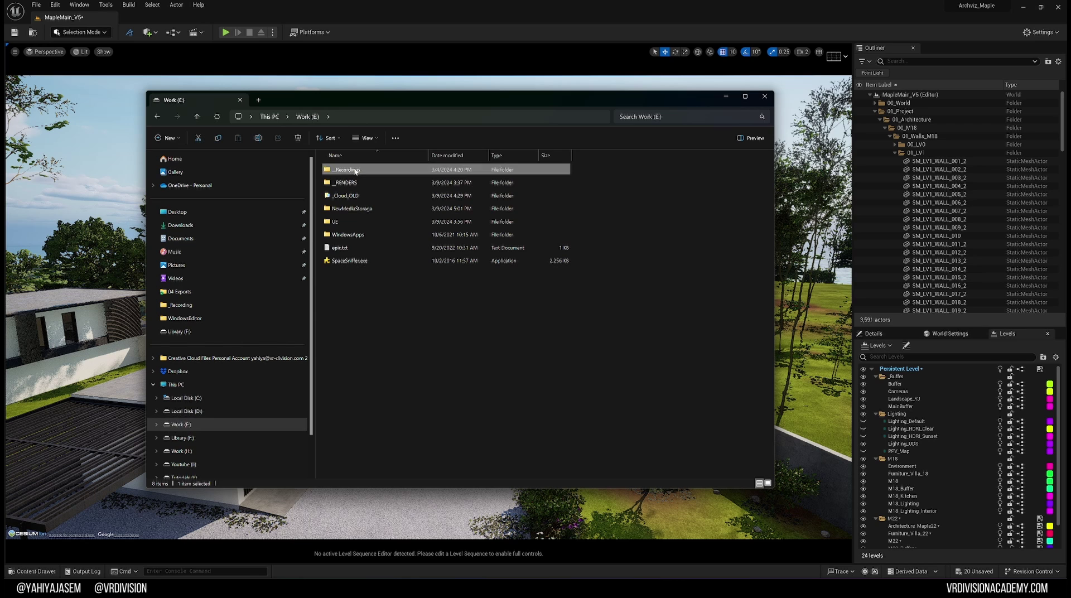
pyautogui.doubleClick(354, 169)
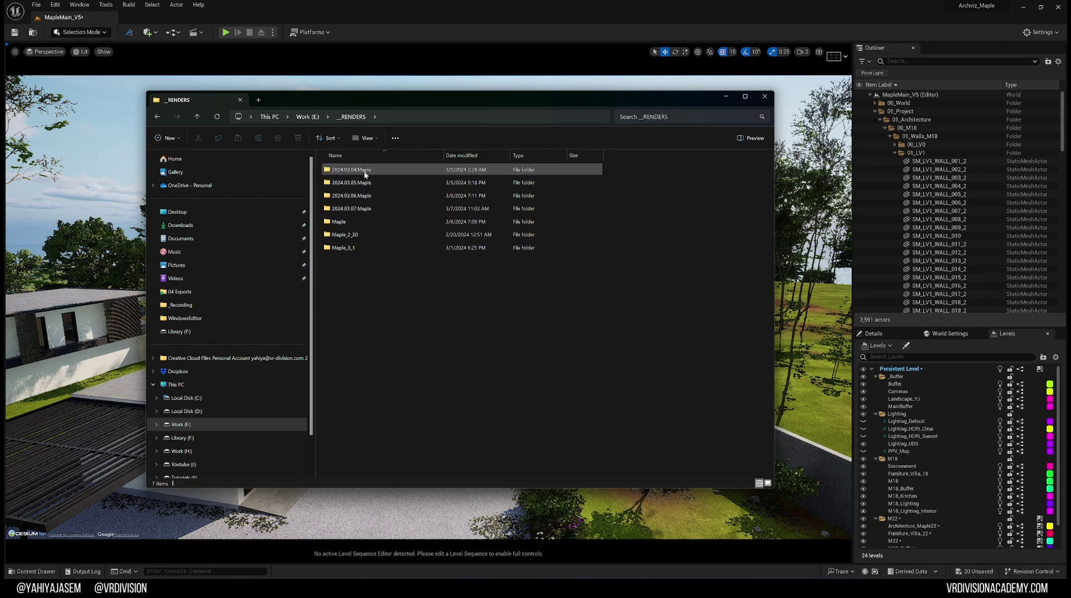
pyautogui.doubleClick(375, 196)
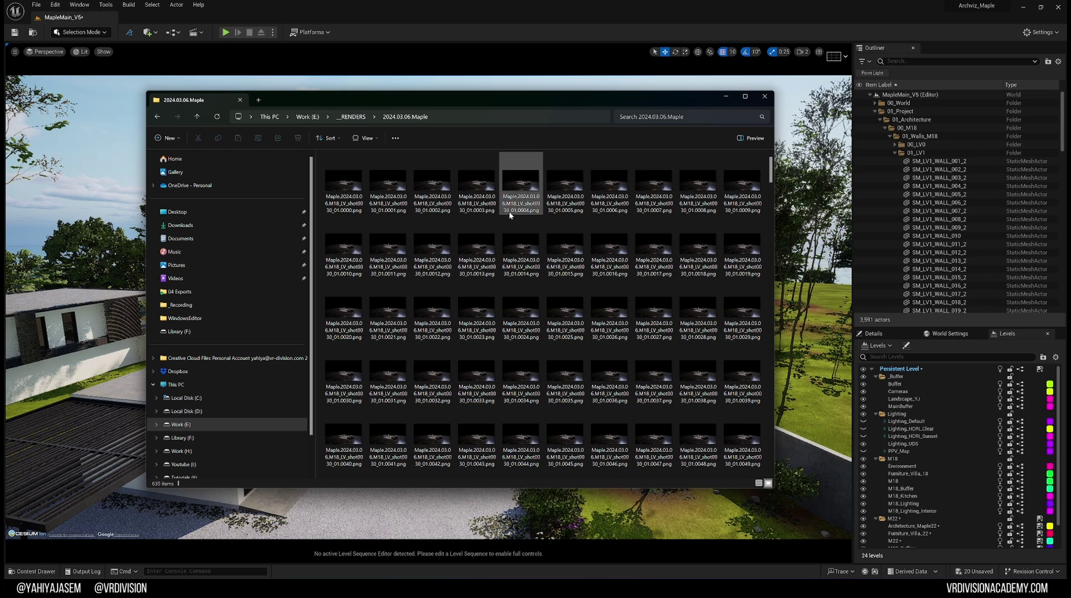
pyautogui.scroll(-3, 577, 336)
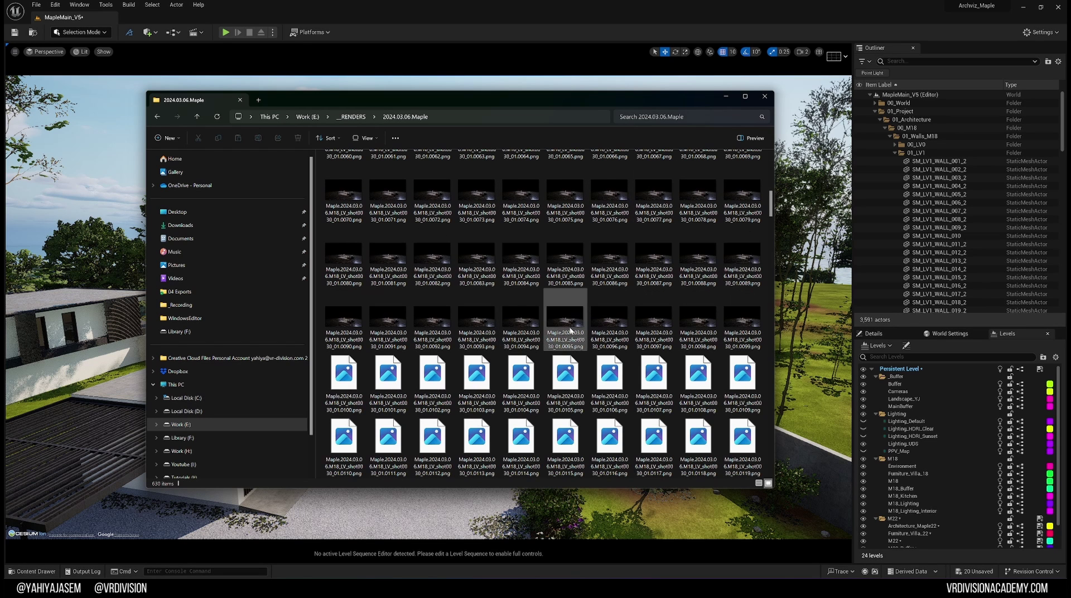
pyautogui.scroll(-7, 564, 313)
pyautogui.click(353, 118)
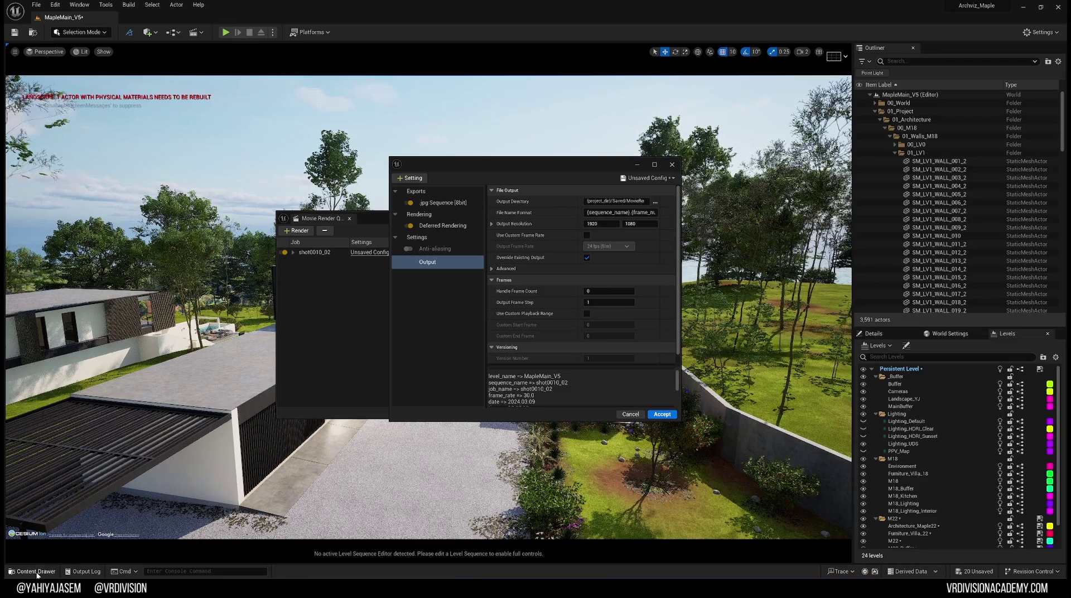
# - Show the shot0040 folder in the Content Drawer and start renaming shot0040_02
pyautogui.click(32, 571)
pyautogui.click(70, 525)
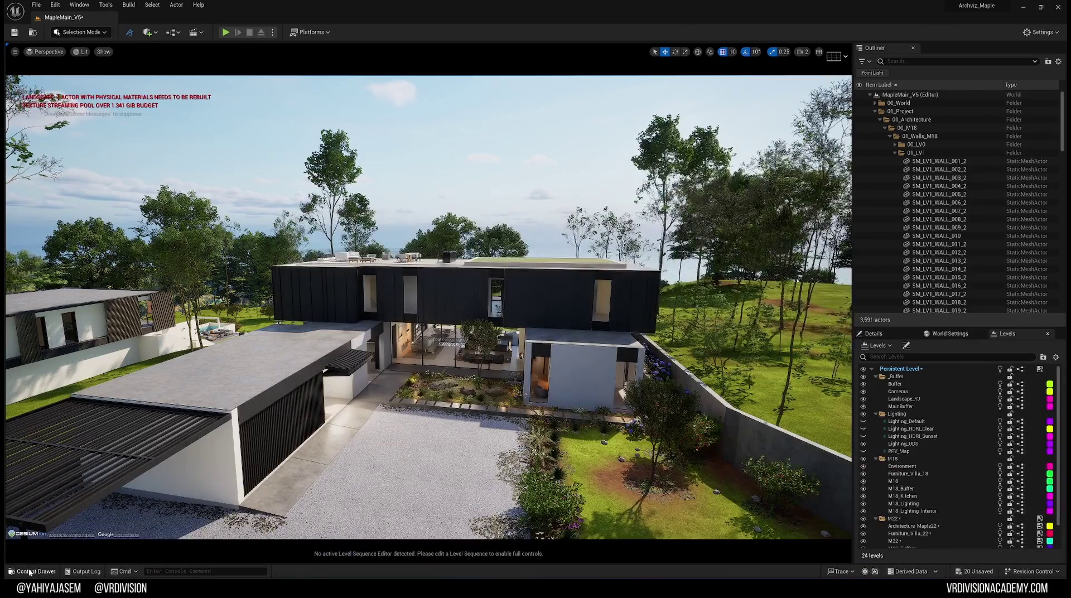
pyautogui.click(32, 571)
pyautogui.click(406, 446)
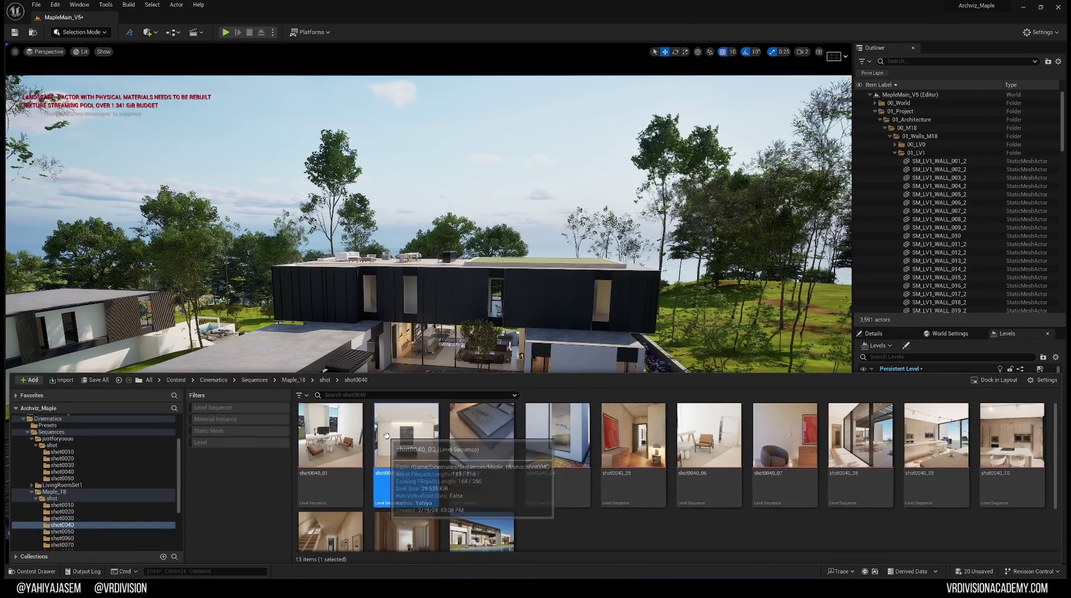
pyautogui.press('F2')
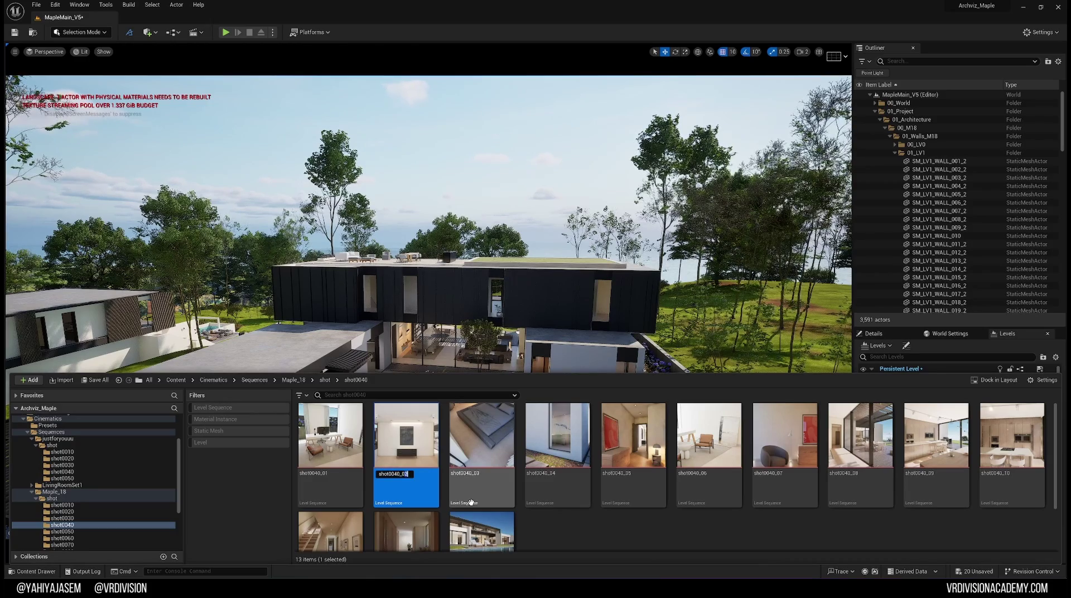
# - Type 'ffice_5mm' as shot0040_02's name, cancel the asset check-out, and close the Content Drawer
pyautogui.press('Return')
pyautogui.press('F2')
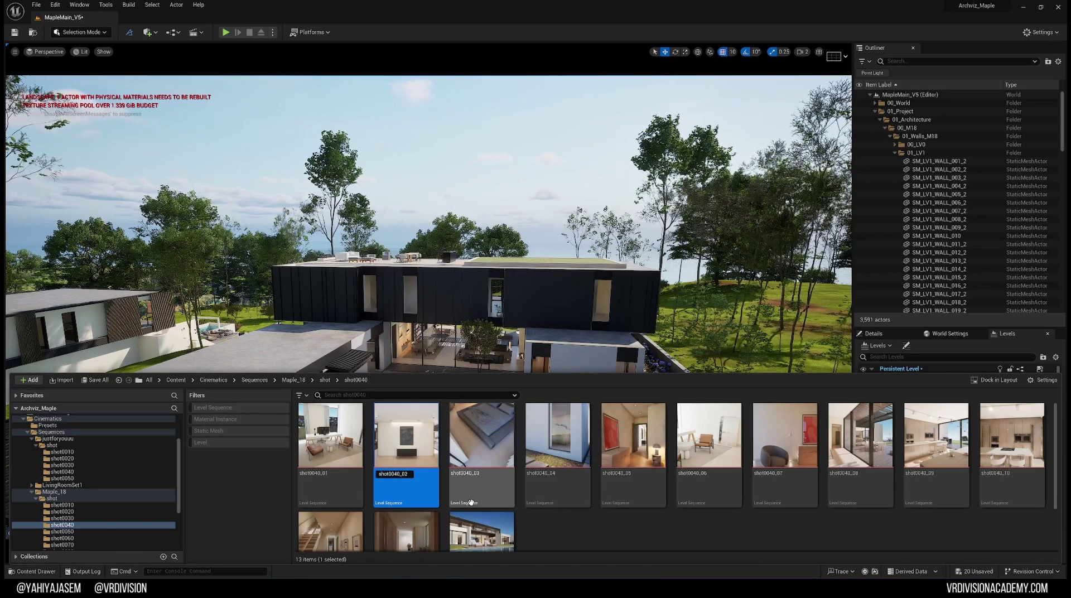
pyautogui.write('ffice')
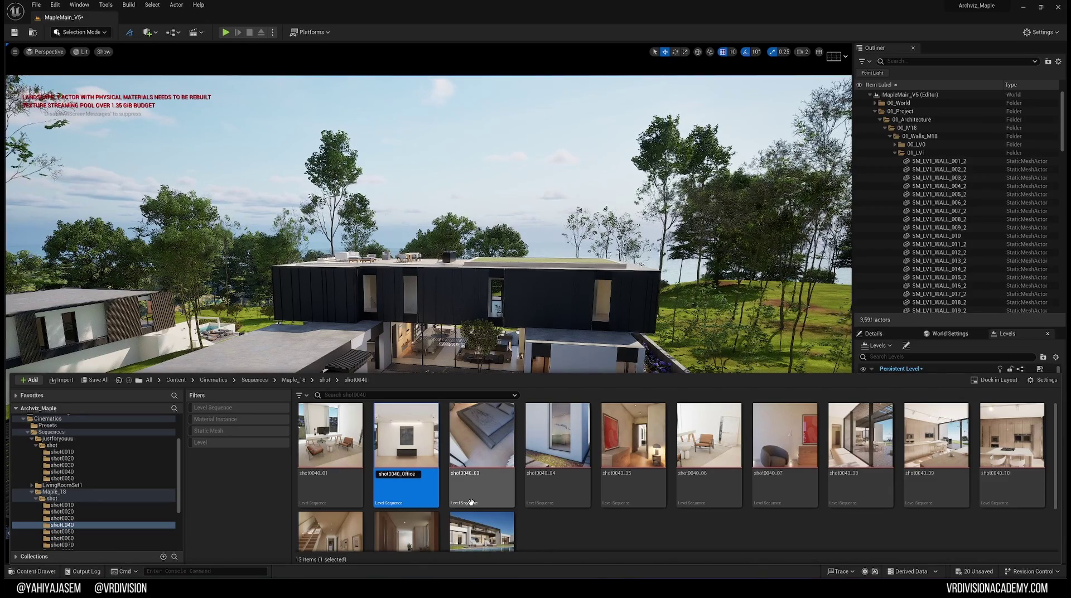
pyautogui.write('_')
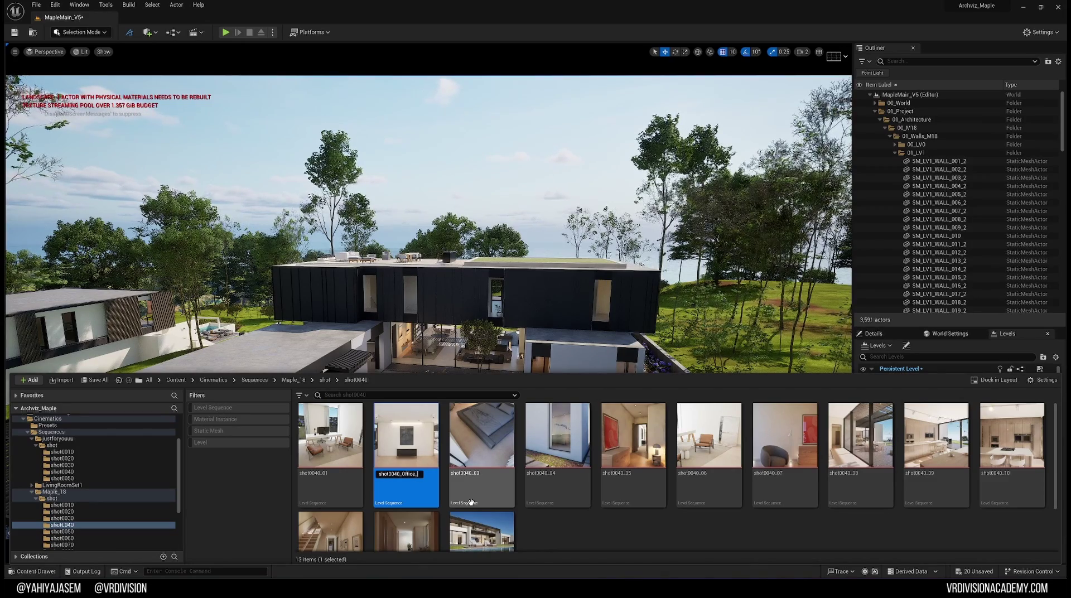
pyautogui.write('5mm')
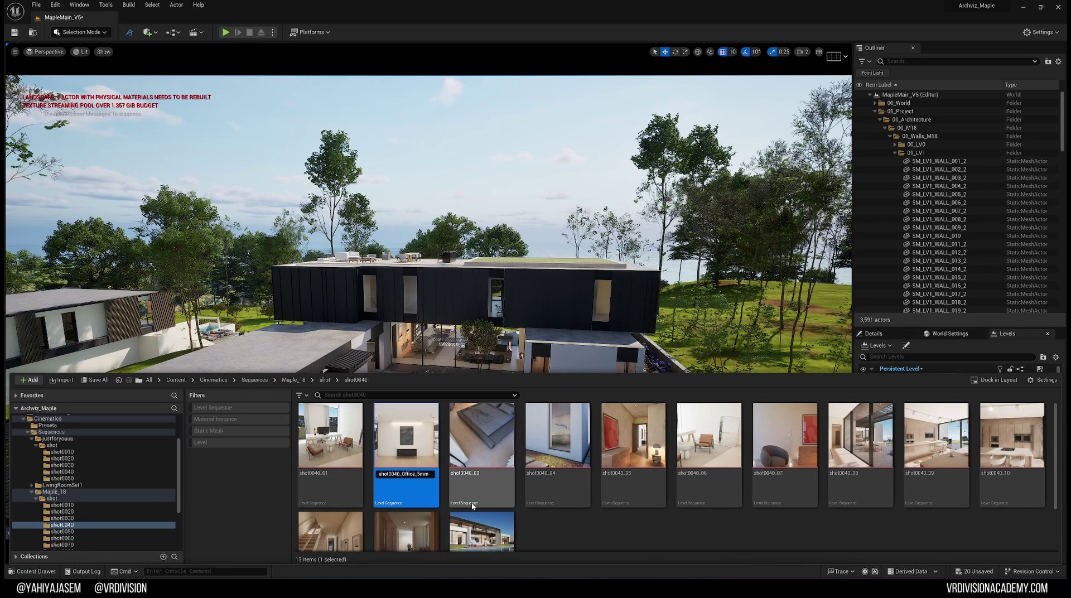
pyautogui.press('Return')
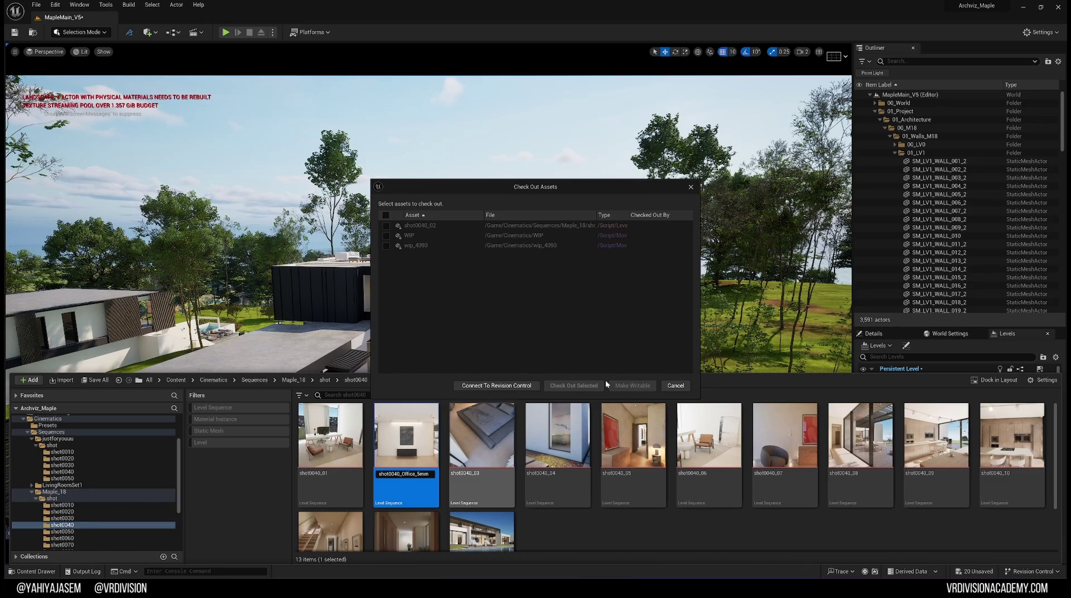
pyautogui.click(674, 386)
pyautogui.hotkey('ctrl', 'space')
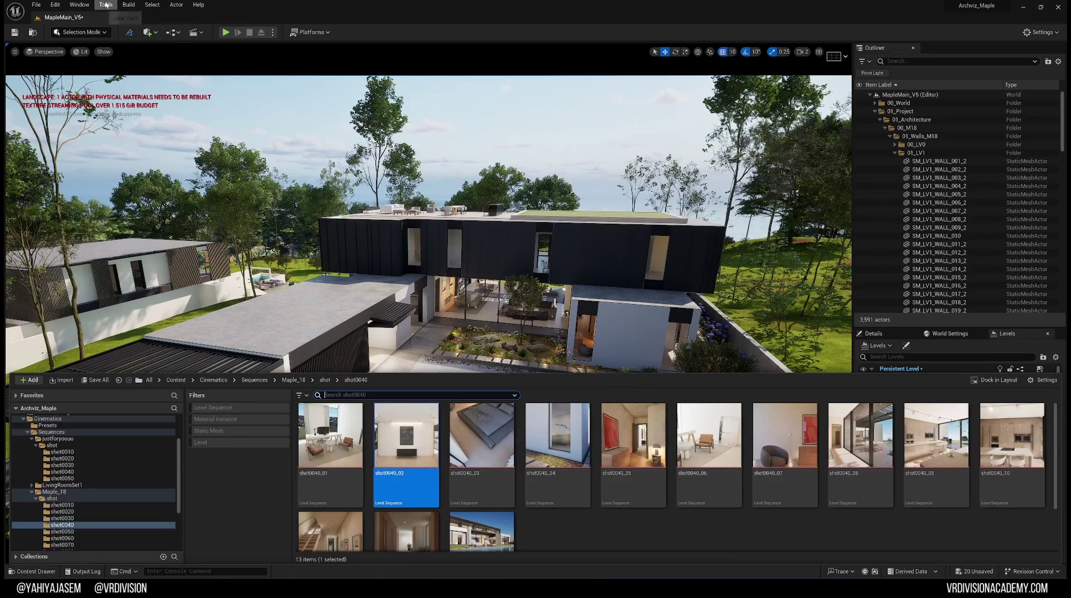
pyautogui.click(106, 5)
# - Open the shot0010_02 job's render settings and view the saved preset list without choosing
pyautogui.click(423, 2)
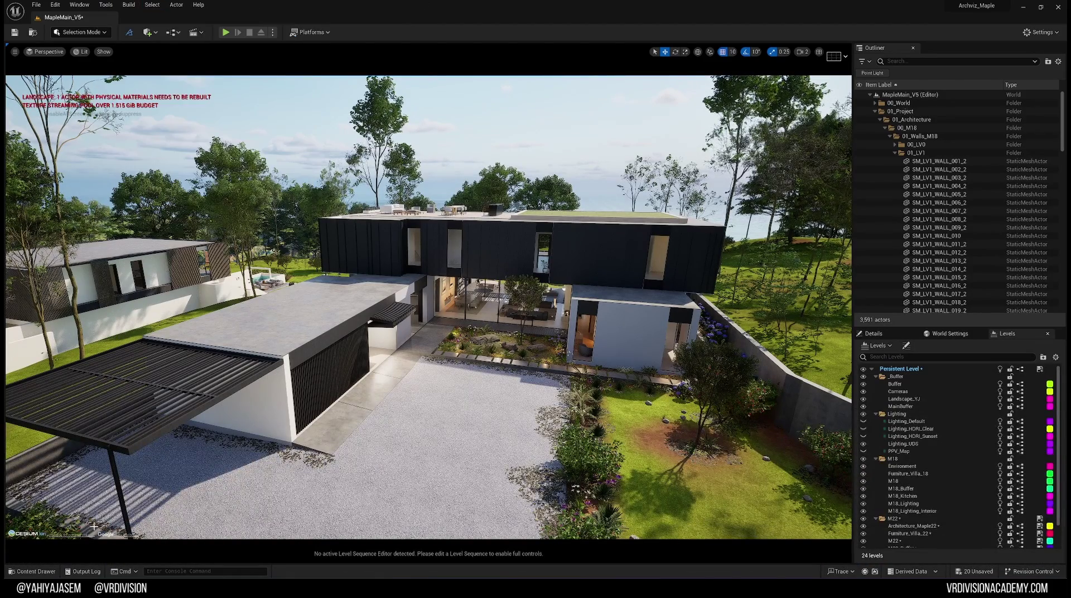
pyautogui.hotkey('ctrl', 'space')
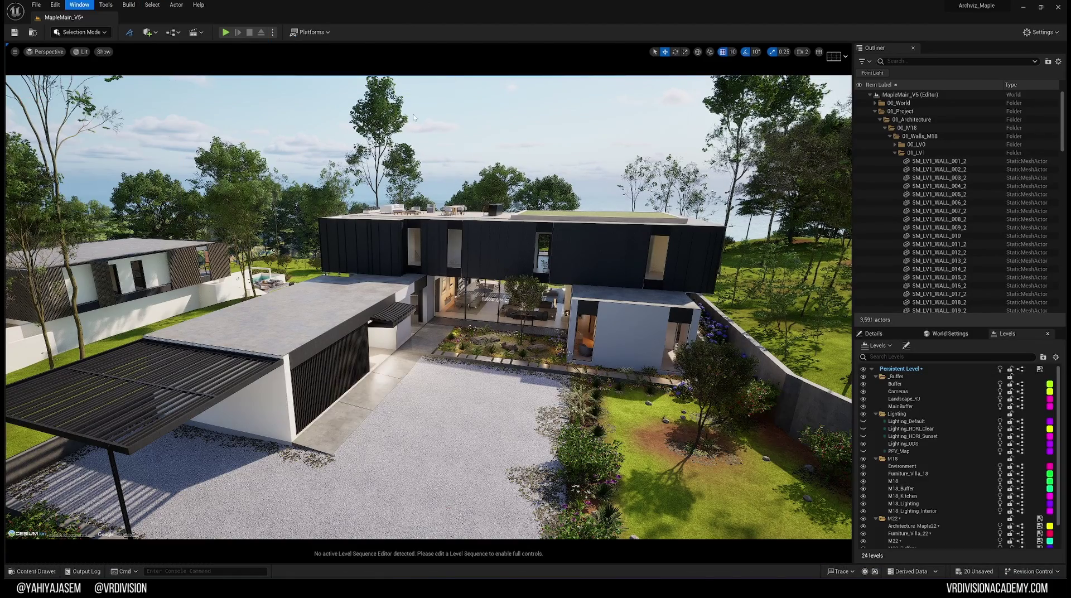
pyautogui.click(455, 296)
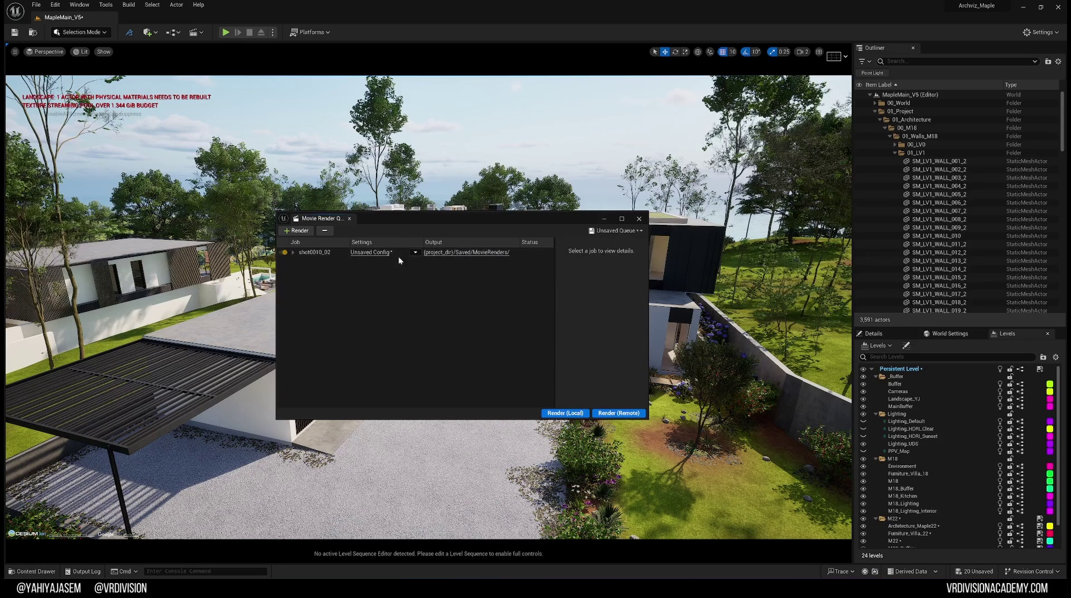
pyautogui.click(375, 254)
pyautogui.click(647, 177)
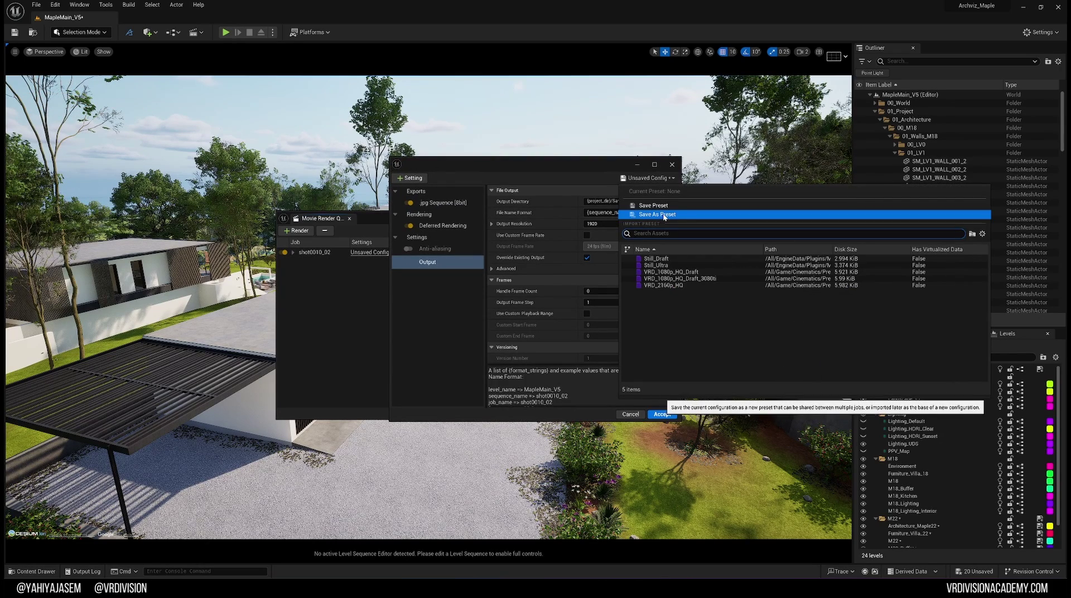
pyautogui.click(576, 162)
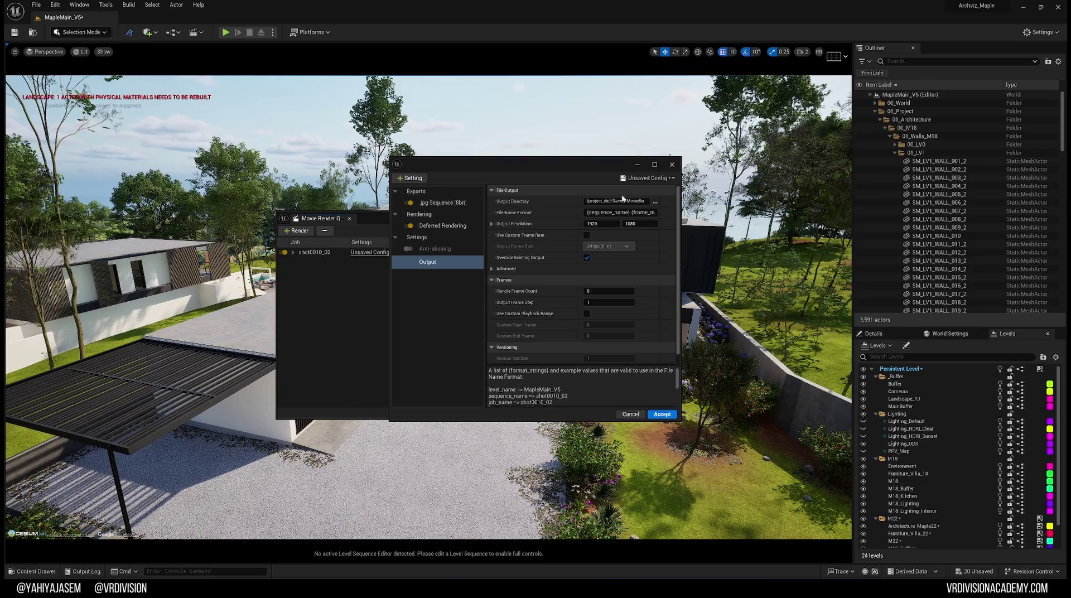
# - Find the saved render configs in the content browser's Cinematics > Presets folder
pyautogui.click(33, 571)
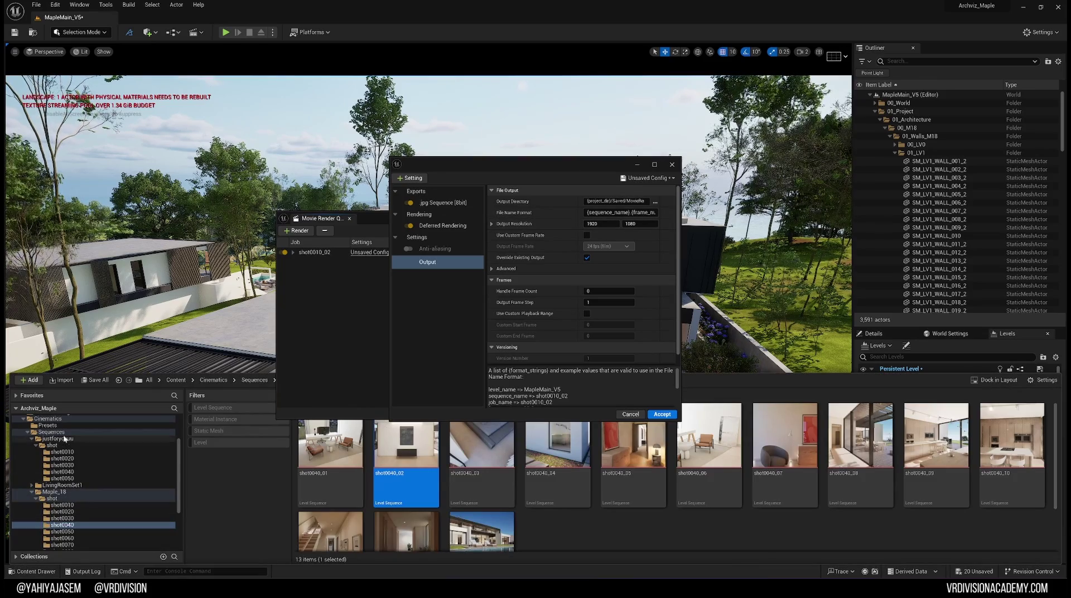
pyautogui.click(48, 418)
pyautogui.click(47, 425)
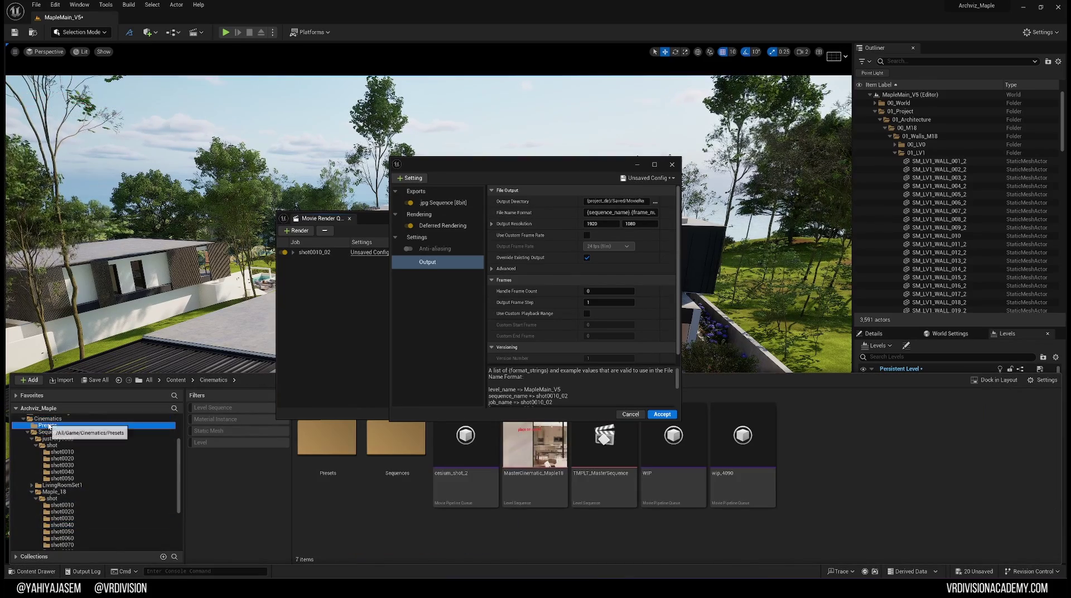
pyautogui.click(49, 418)
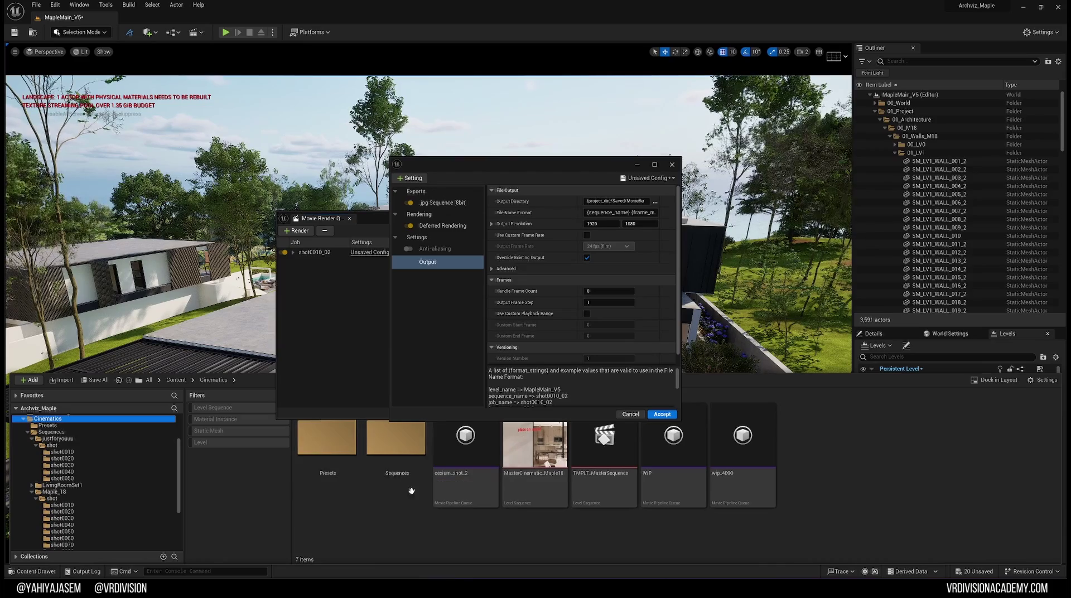
pyautogui.doubleClick(332, 471)
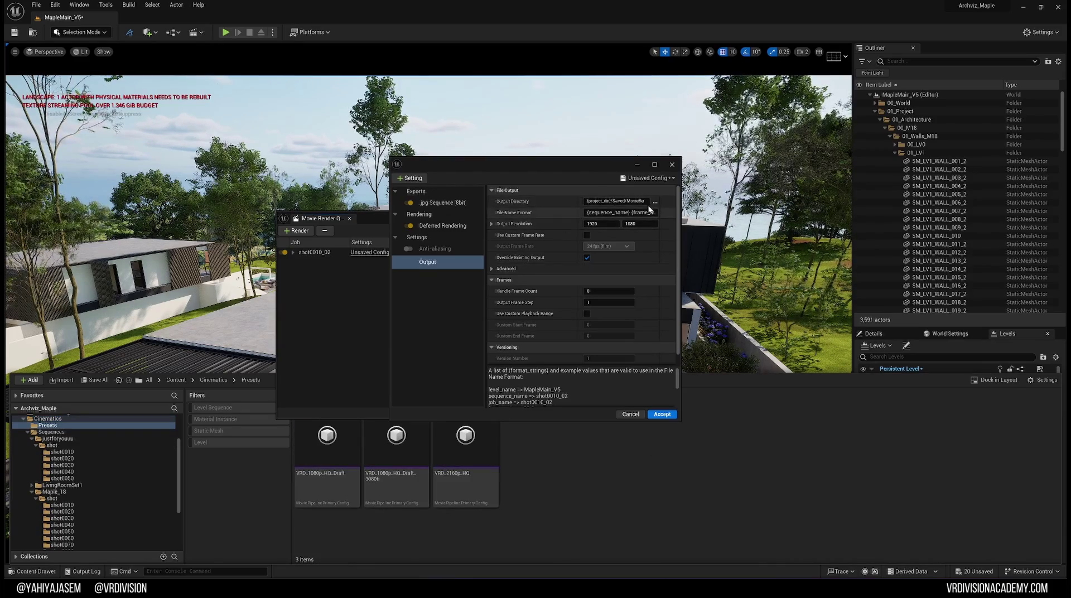
pyautogui.click(672, 164)
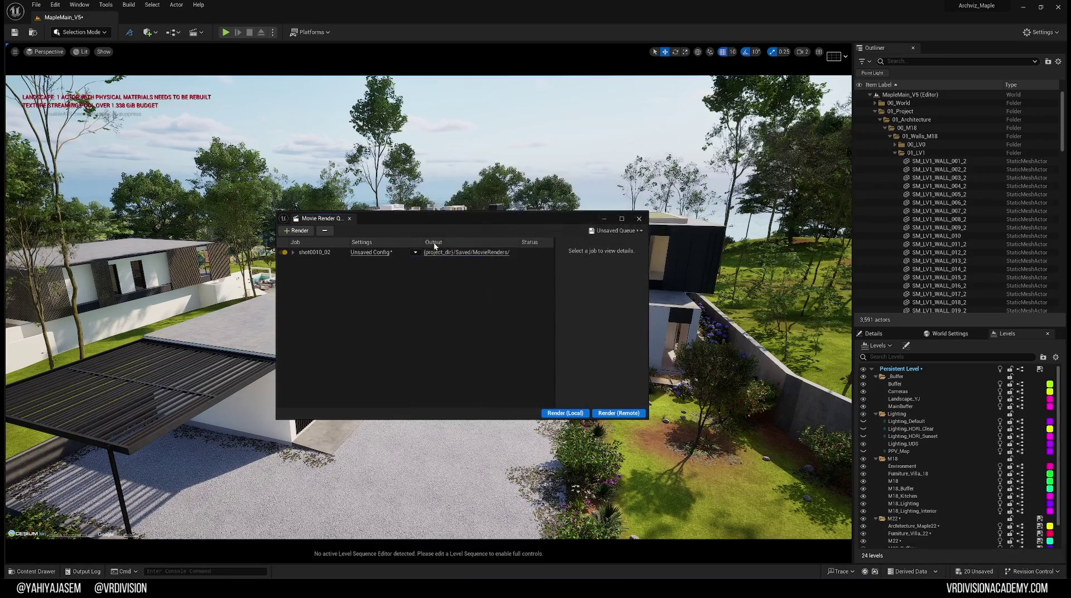
# - Assign VRD_2160p_HQ to the job and review its Anti-aliasing and Console Variables pages
pyautogui.click(415, 252)
pyautogui.click(465, 385)
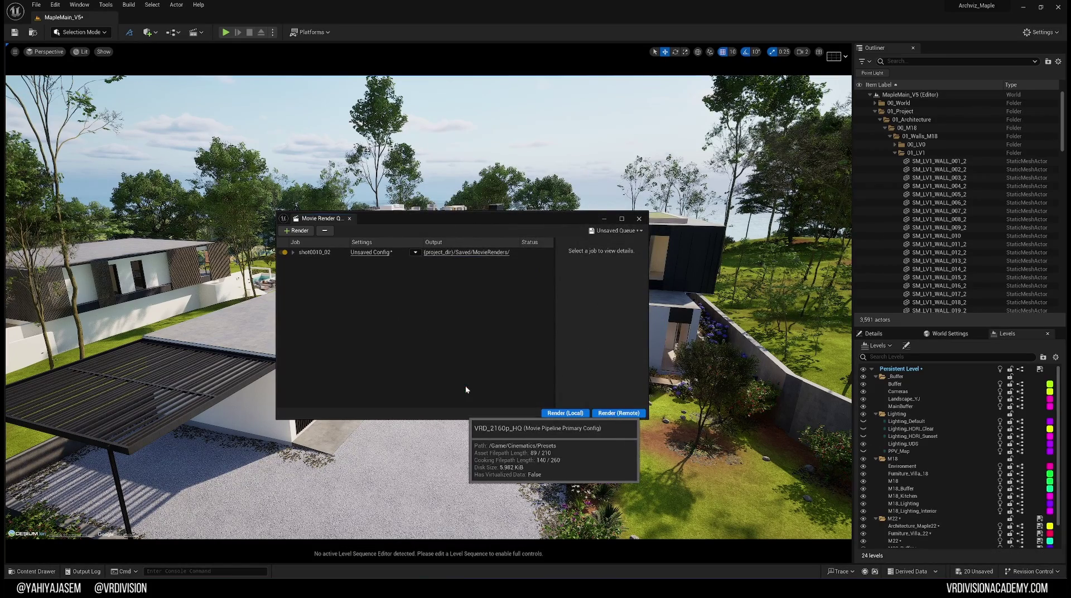
pyautogui.click(367, 253)
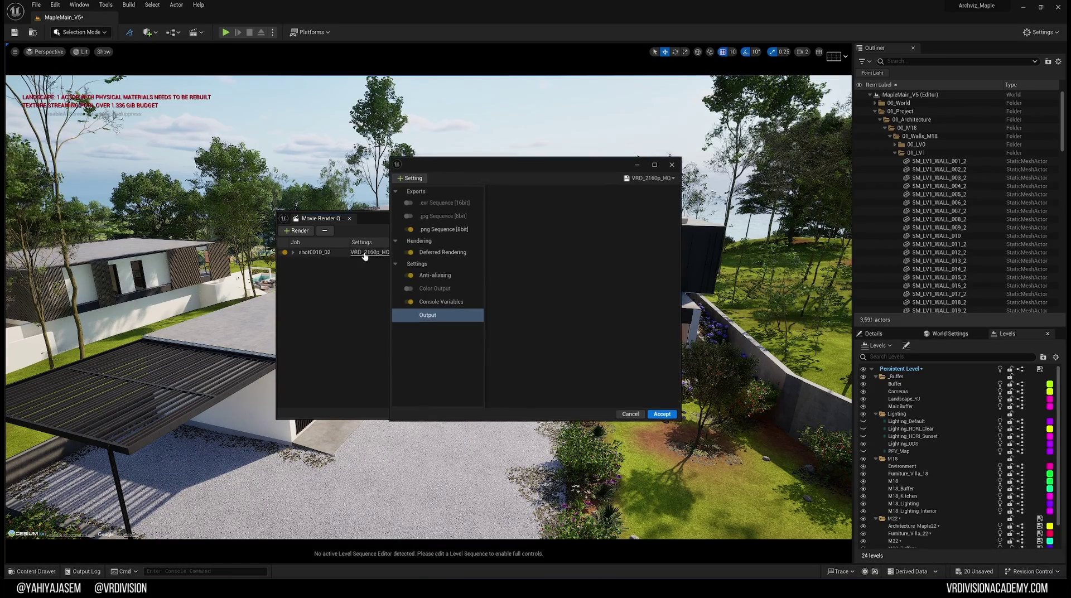
pyautogui.click(436, 274)
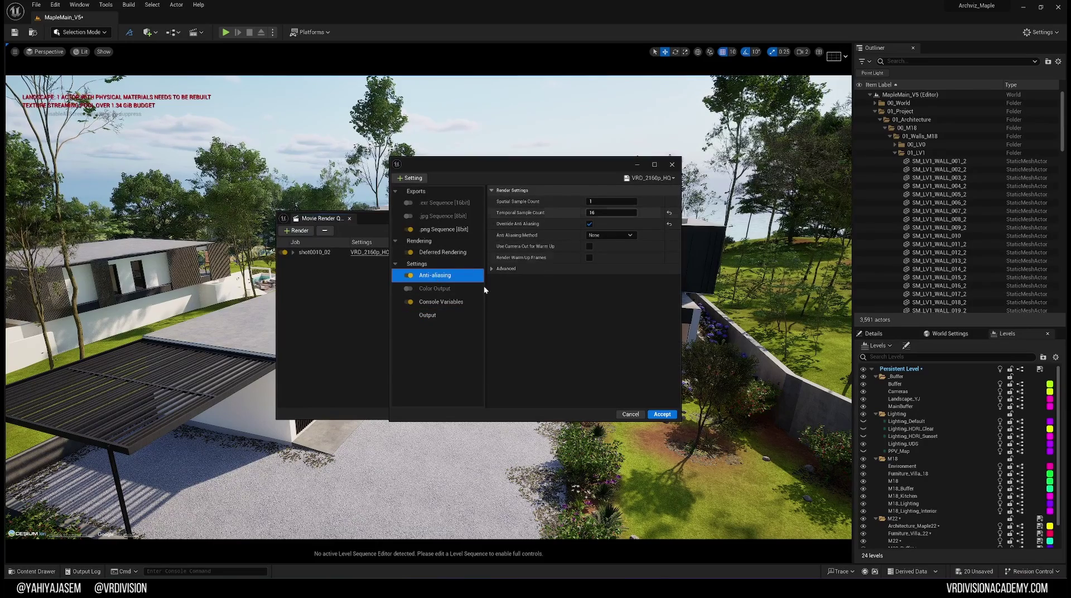
pyautogui.click(443, 301)
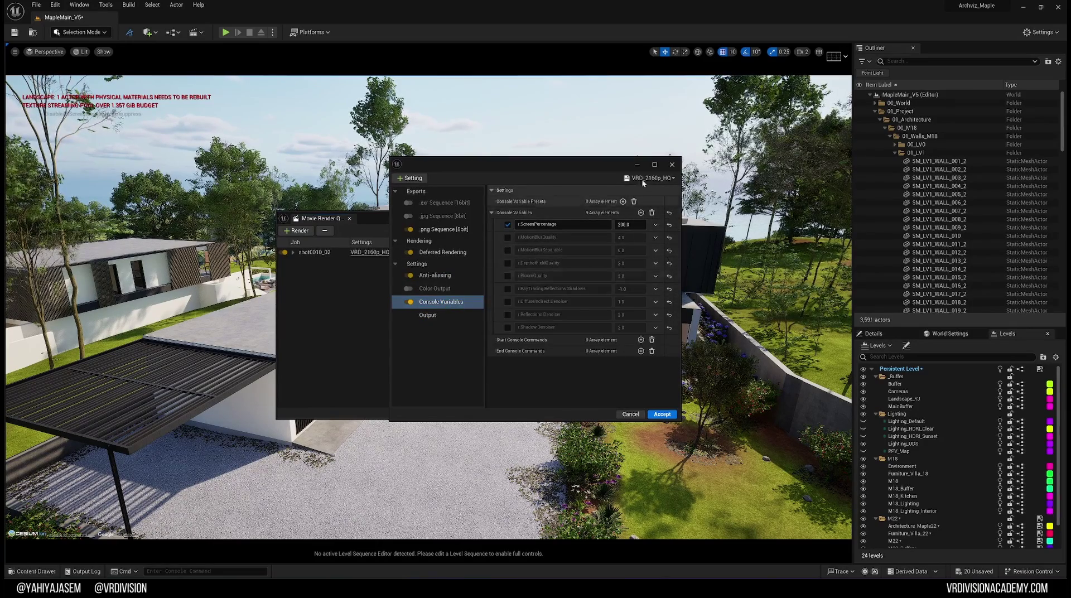
pyautogui.click(672, 165)
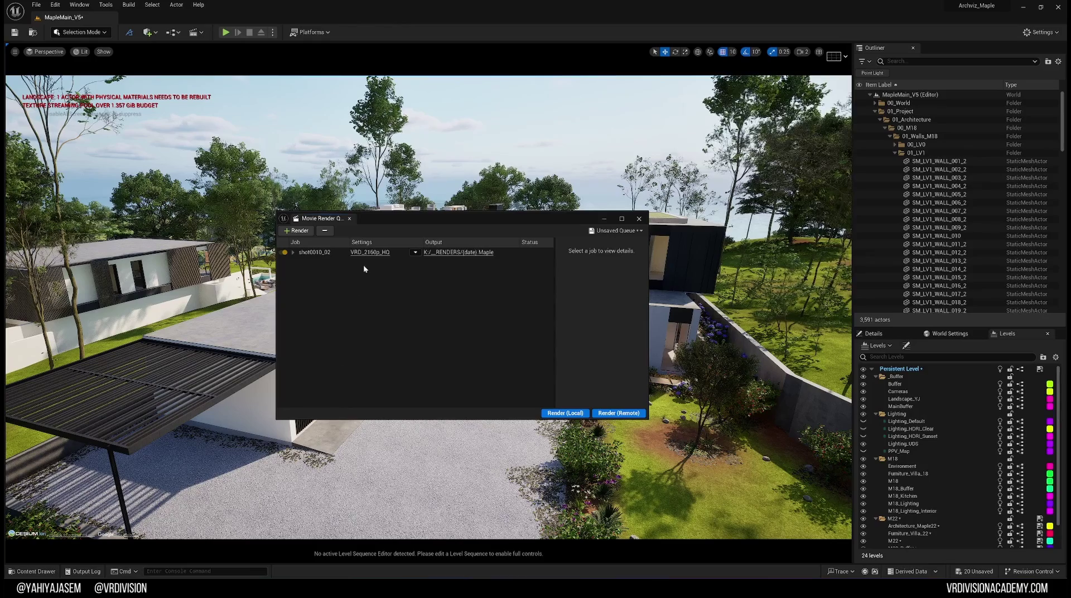
pyautogui.click(32, 571)
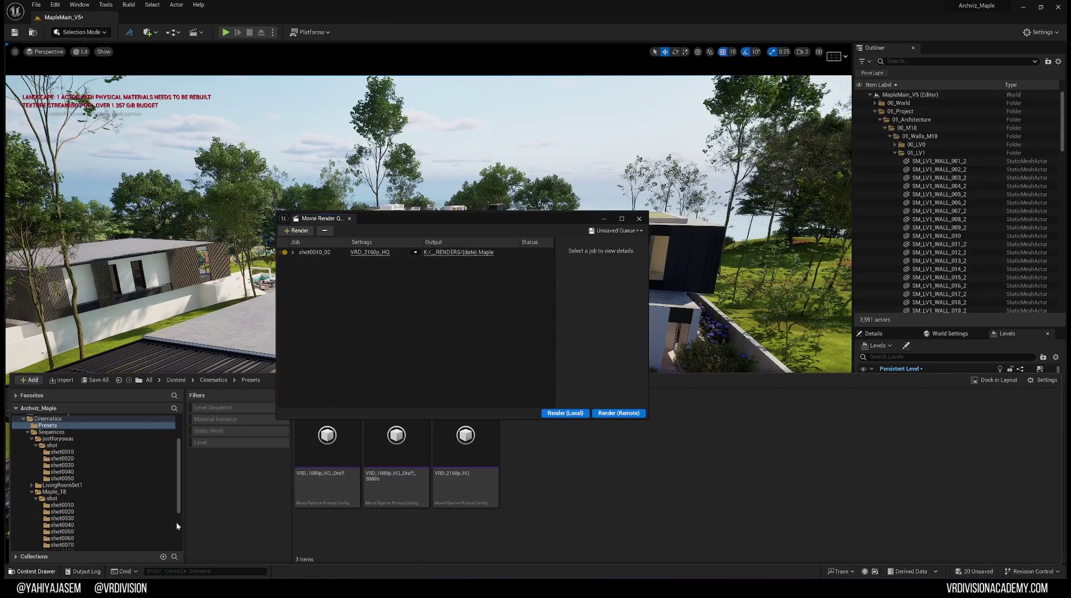
# - Add two batches of five shot0030 sequences to the Movie Render Queue as jobs
pyautogui.click(86, 511)
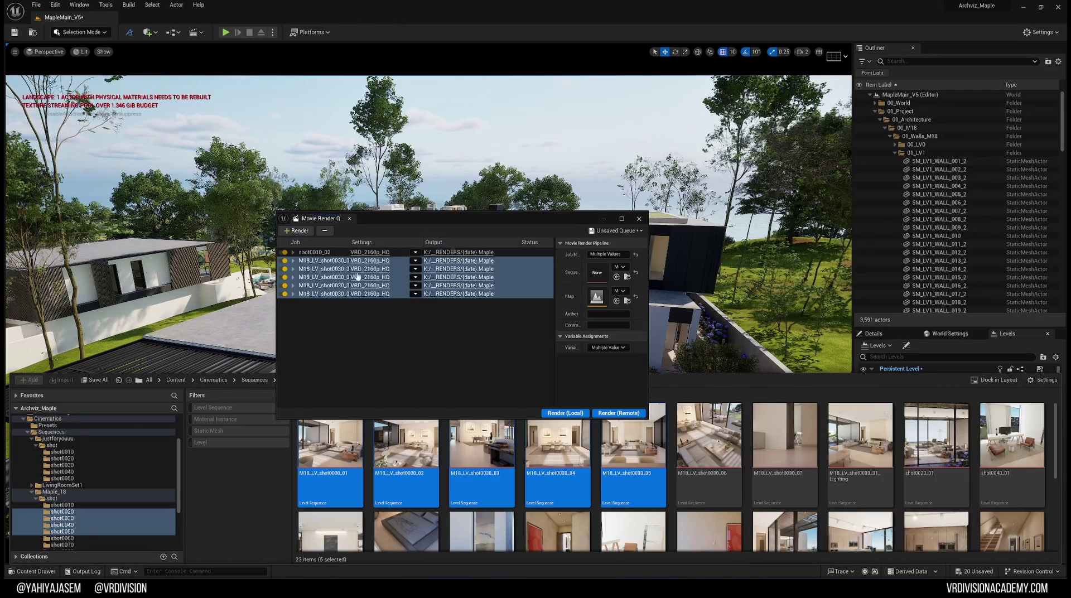
pyautogui.click(387, 330)
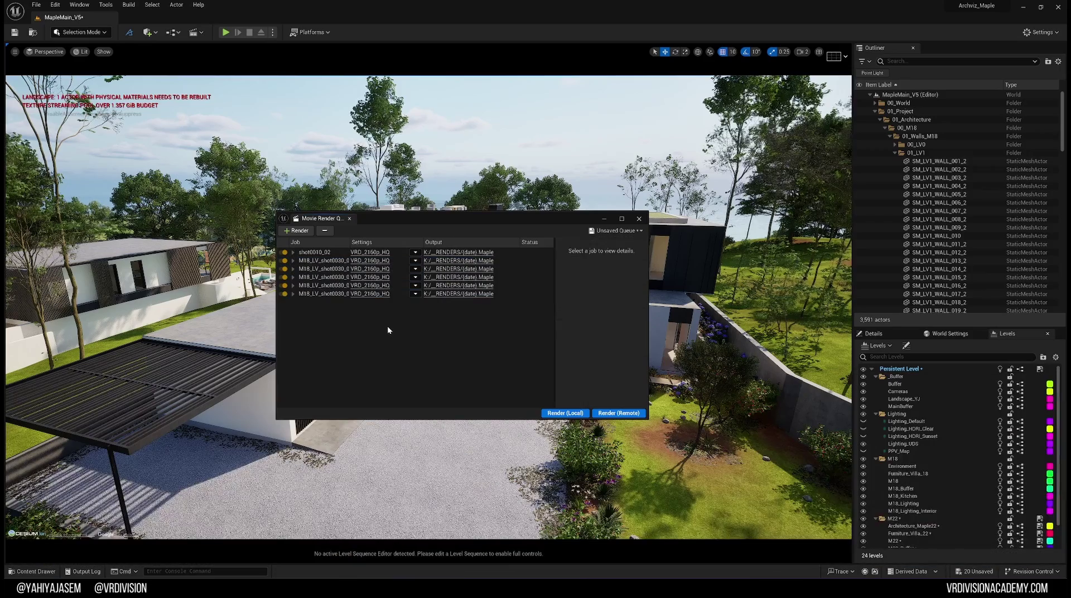
pyautogui.click(331, 294)
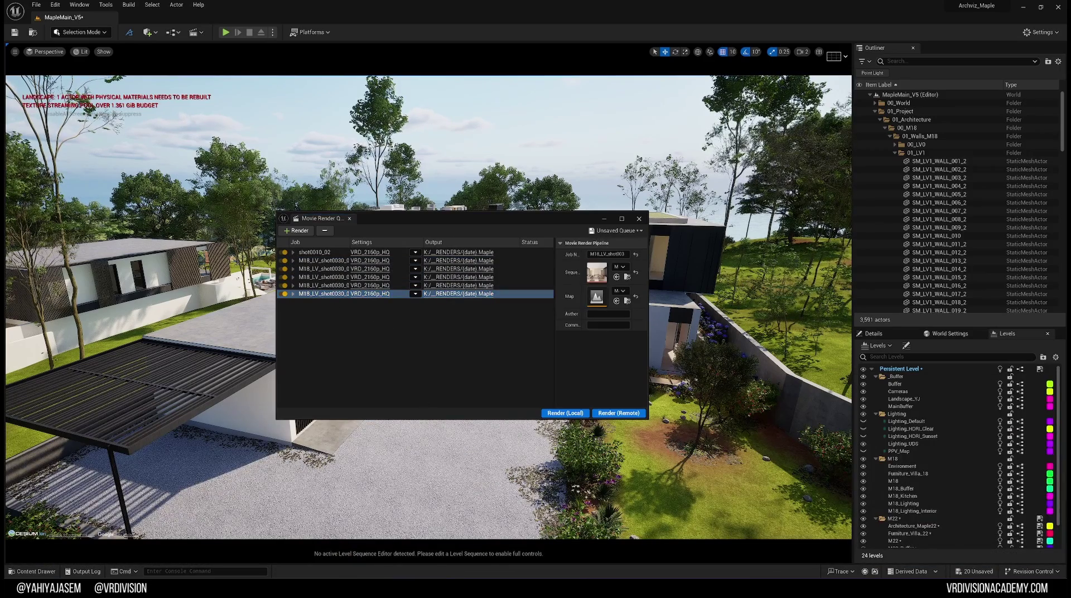
pyautogui.hotkey('ctrl', 'space')
pyautogui.moveTo(481, 485); pyautogui.dragTo(430, 343)
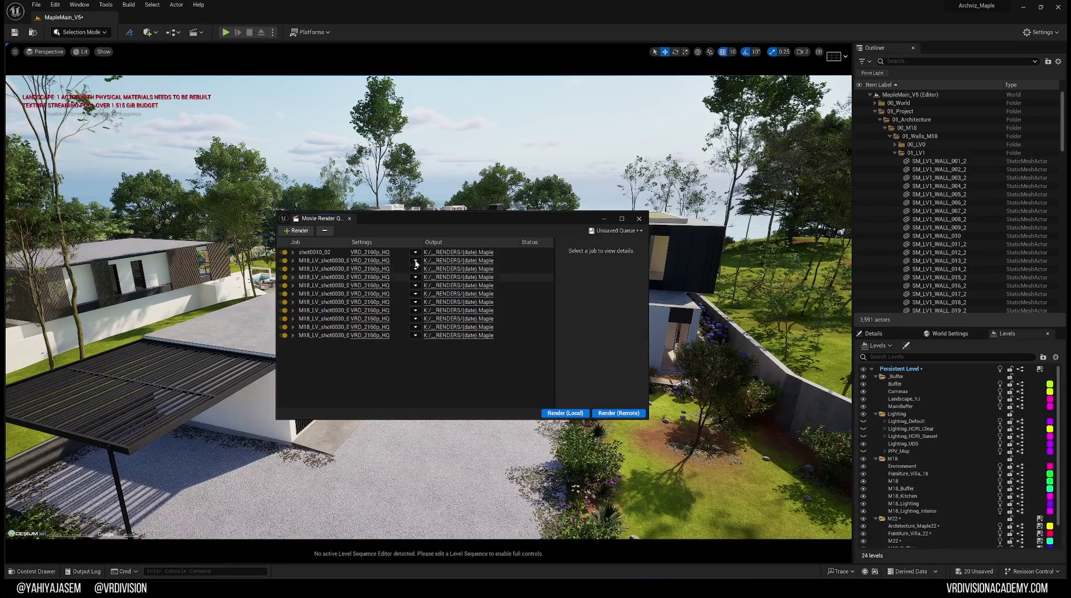
# - Switch job row 10 and rows 3–6 to the VRD_1080p_HQ_Draft preset
pyautogui.click(415, 319)
pyautogui.click(468, 399)
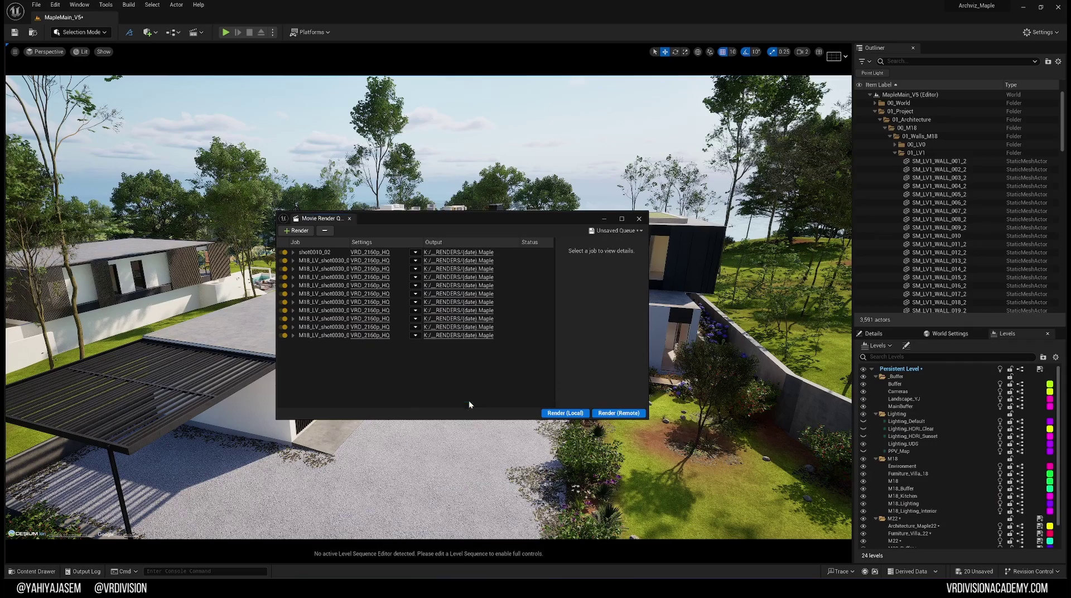
pyautogui.click(415, 335)
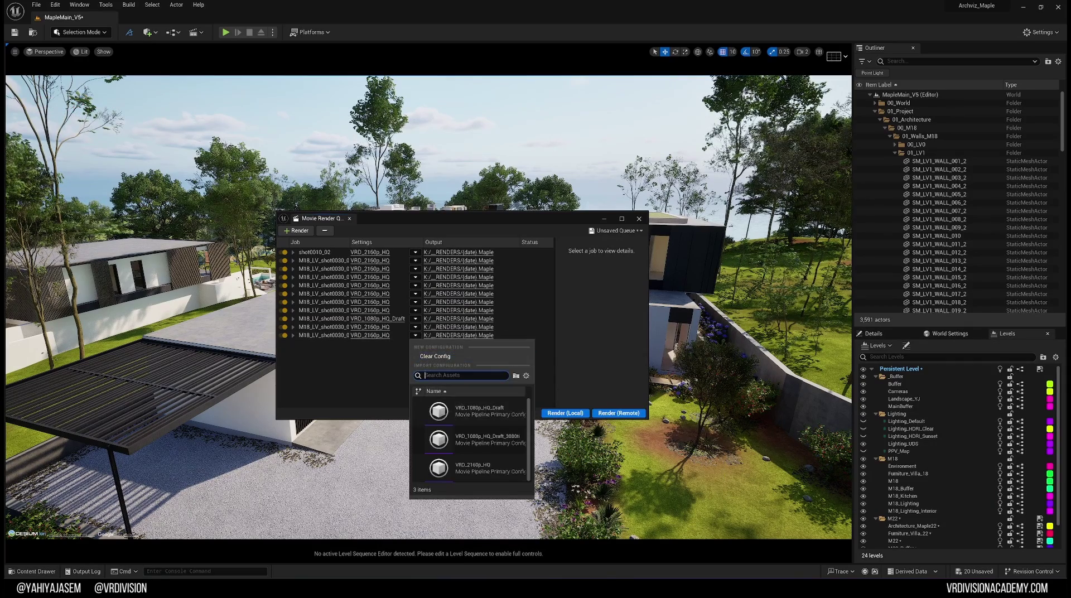
pyautogui.click(391, 266)
pyautogui.click(371, 268)
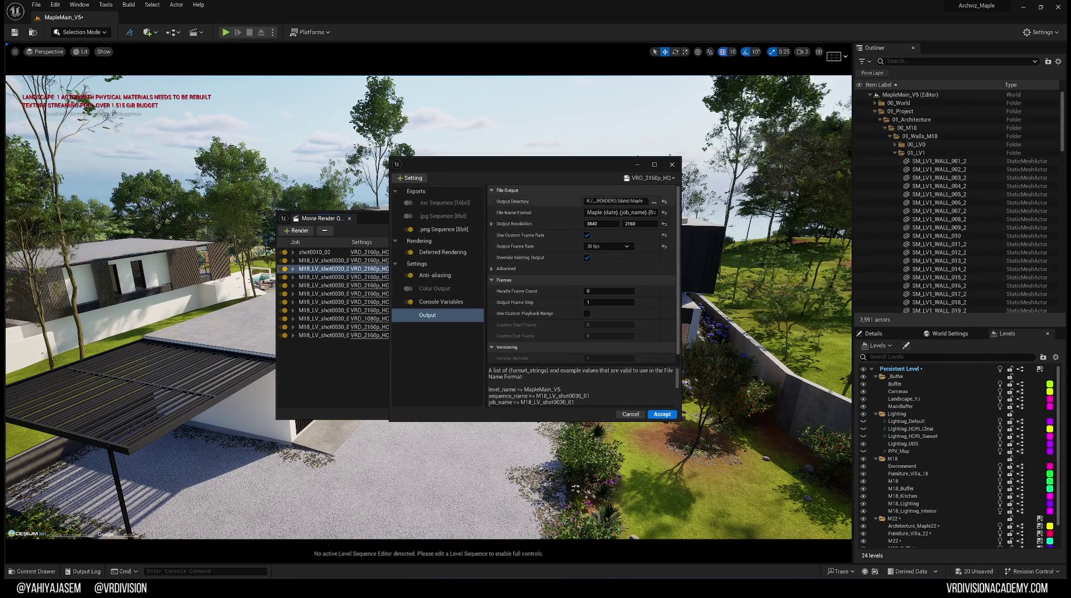
pyautogui.click(672, 164)
pyautogui.keyDown('shift'); pyautogui.click(310, 293); pyautogui.keyUp('shift')
pyautogui.click(415, 269)
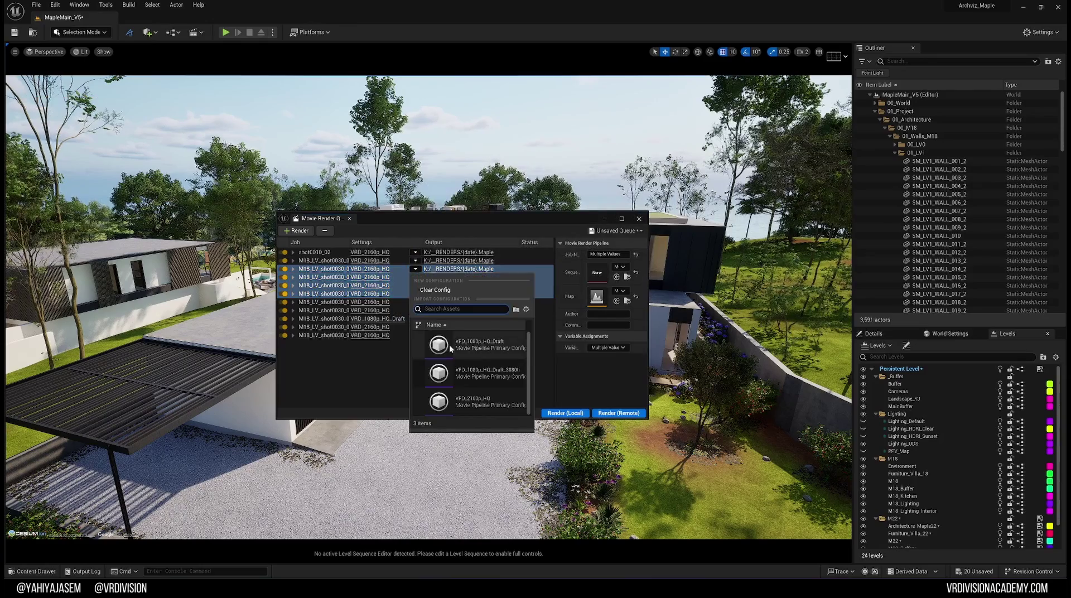
pyautogui.click(450, 344)
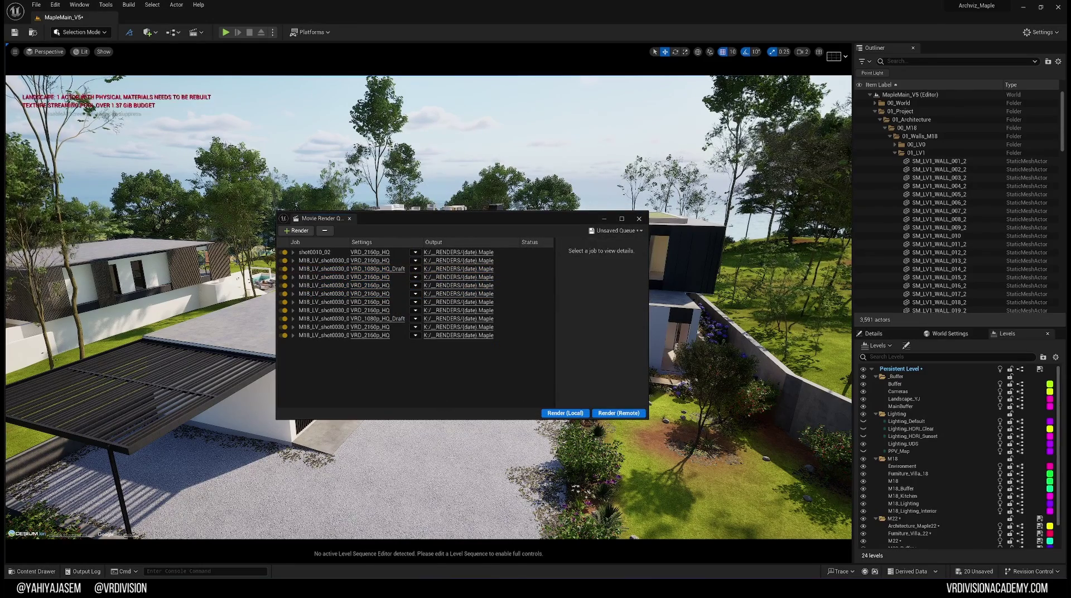
# - Queue five more shot0030 sequences, then delete every job and close the Movie Render Queue
pyautogui.hotkey('ctrl', 'space')
pyautogui.moveTo(330, 443); pyautogui.dragTo(418, 383)
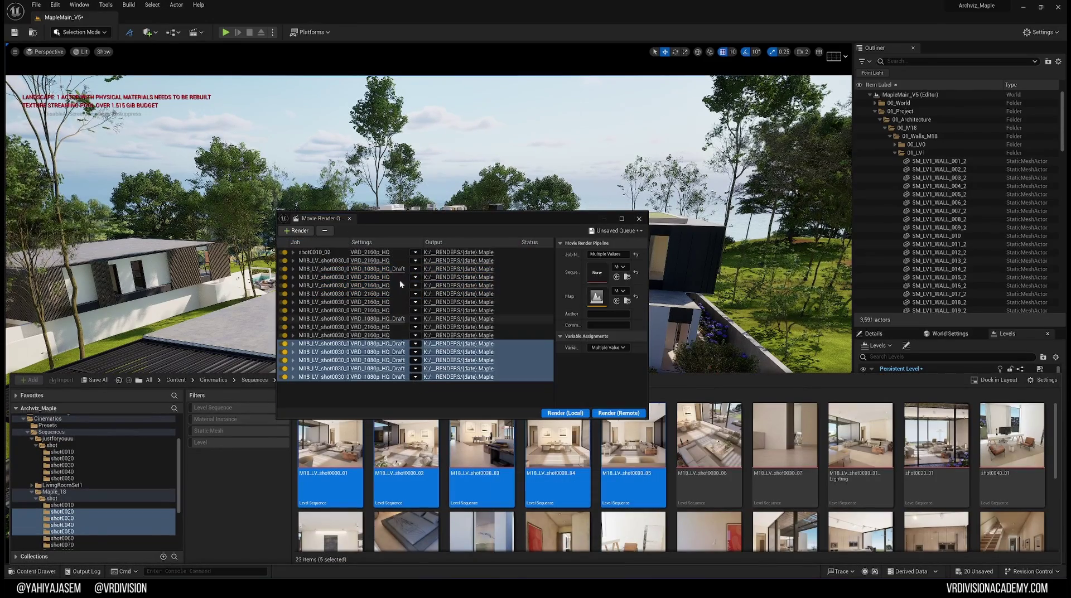
pyautogui.click(389, 390)
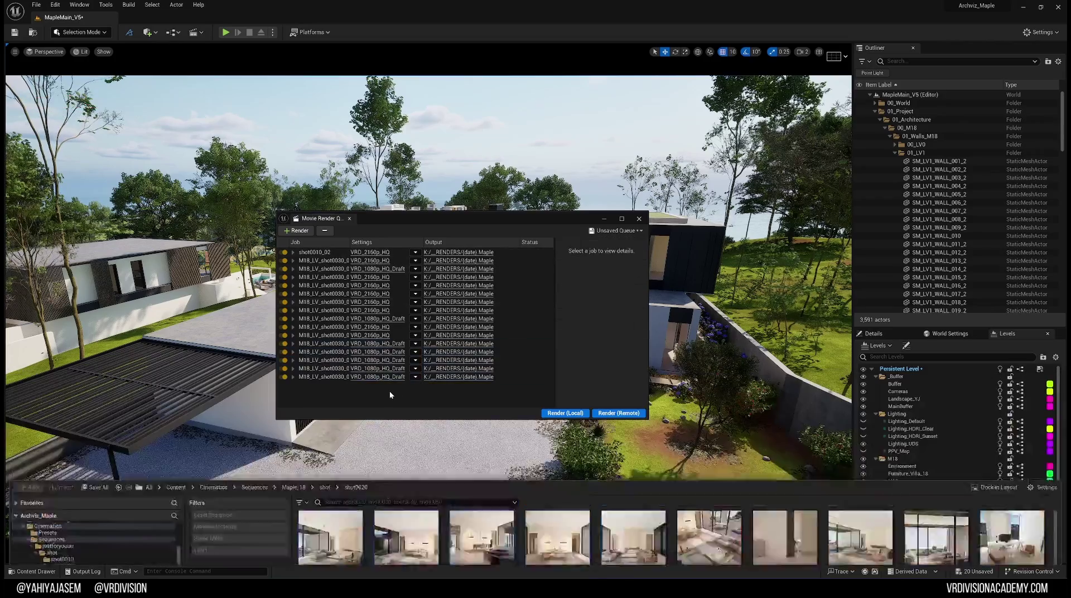
pyautogui.hotkey('ctrl', 'a')
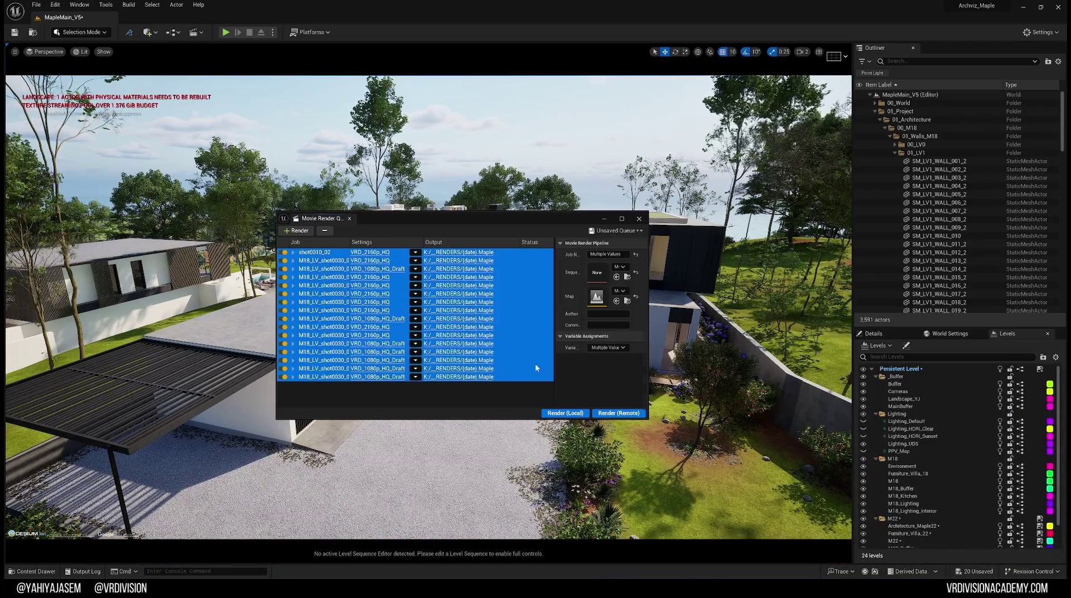
pyautogui.press('Delete')
pyautogui.click(639, 219)
pyautogui.scroll(5, 567, 309)
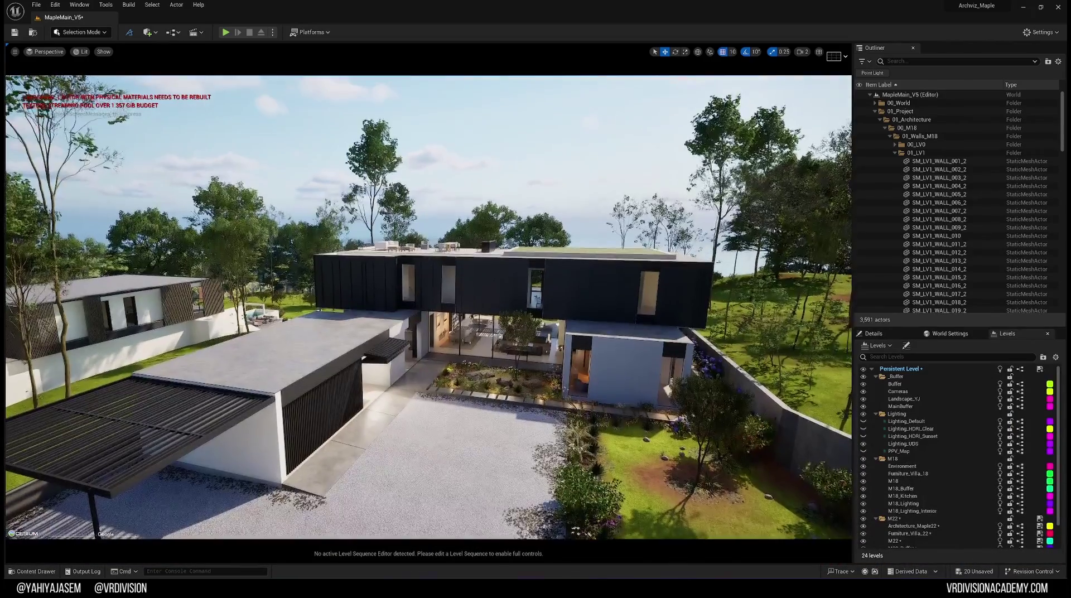